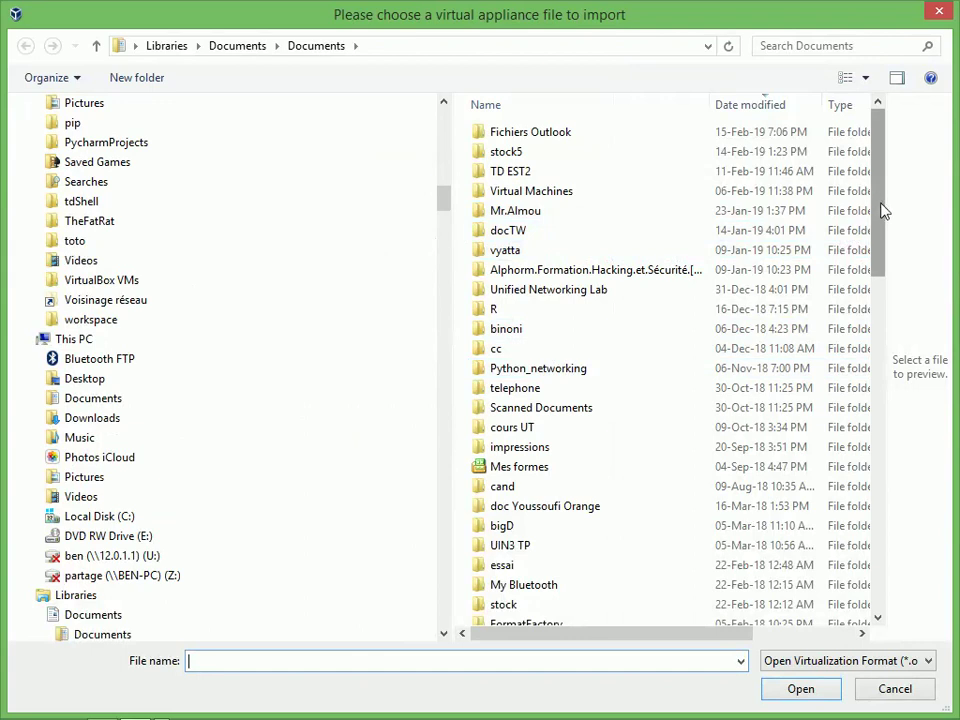
Browse to Virtual Machines > metasp and load Metasploitable2-Linux.ovf into the import dialog
{"action": "scroll", "coordinate": [887, 210], "scroll_direction": "down", "scroll_amount": 1}
{"action": "left_click", "coordinate": [510, 428]}
{"action": "key", "text": "v"}
{"action": "key", "text": "m"}
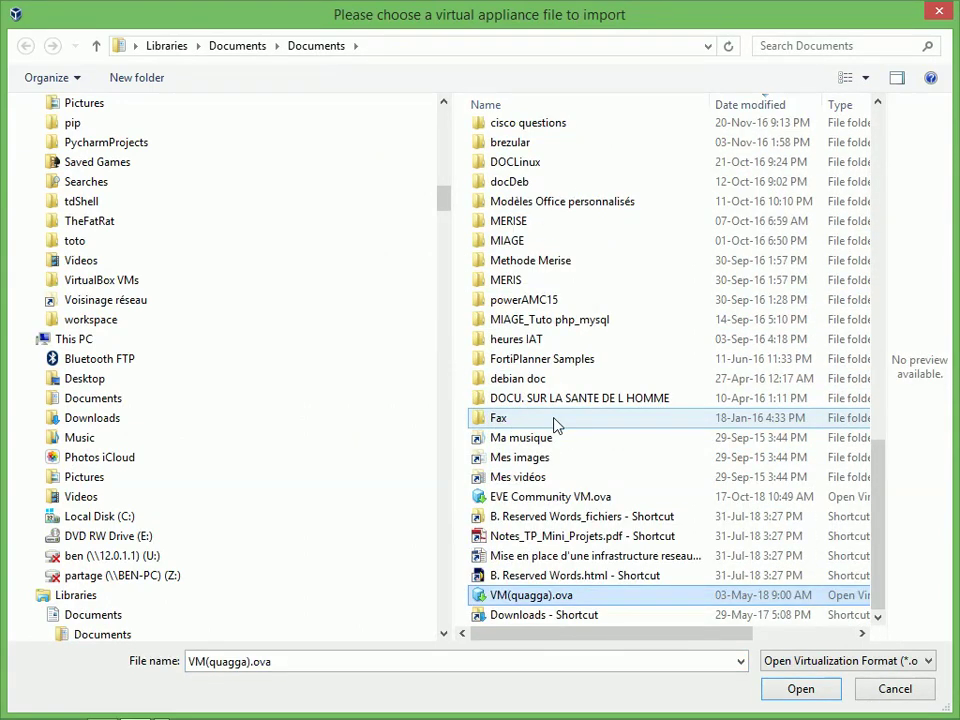
{"action": "key", "text": "v"}
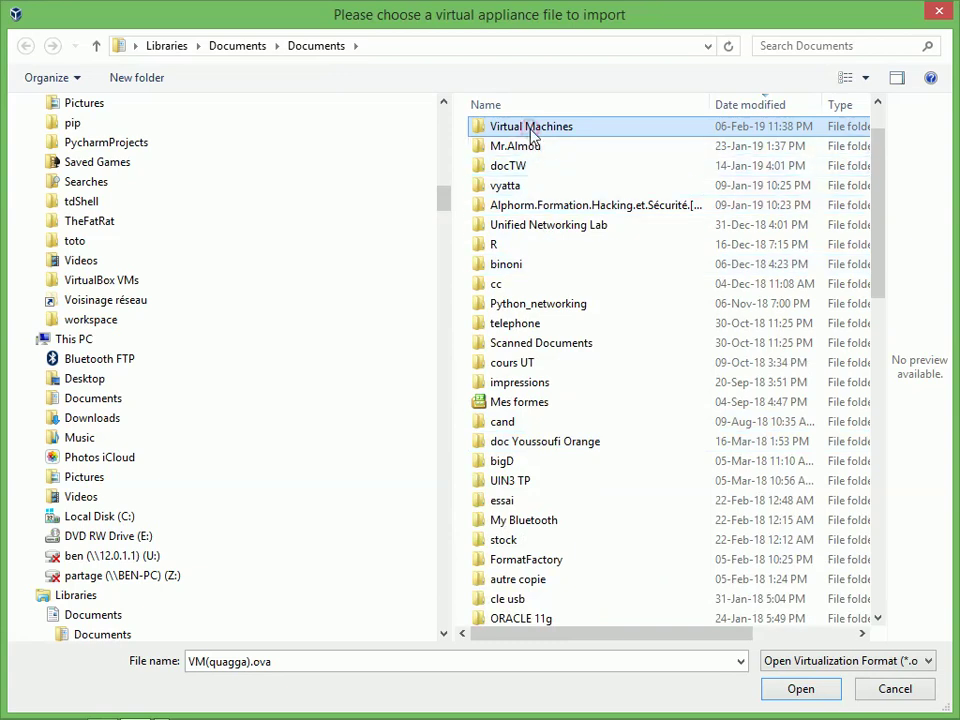
{"action": "double_click", "coordinate": [531, 128]}
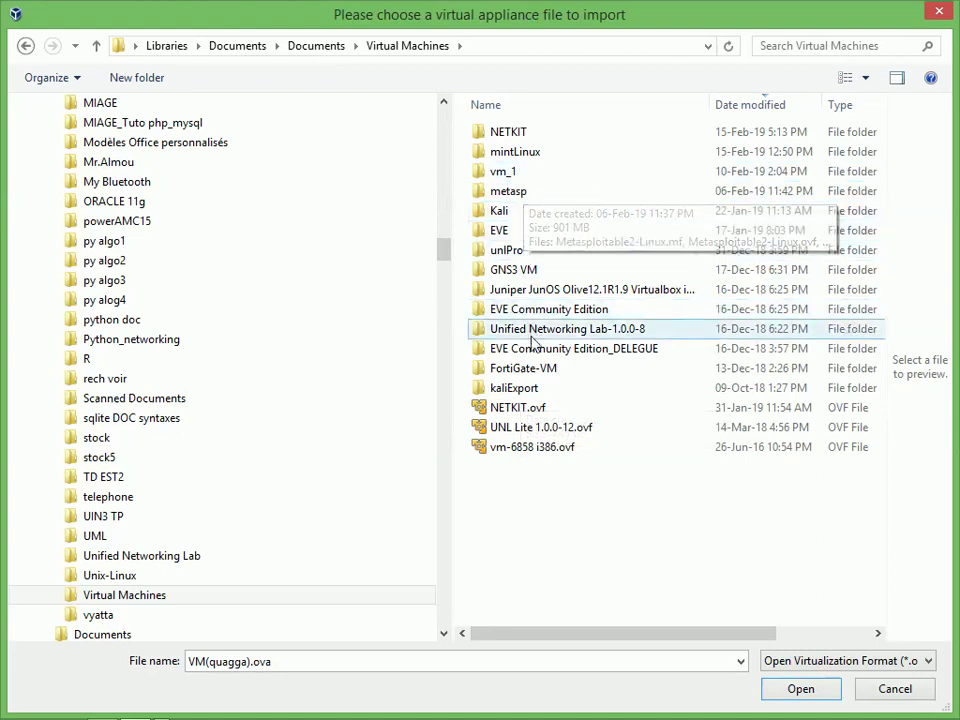
{"action": "left_click", "coordinate": [511, 193]}
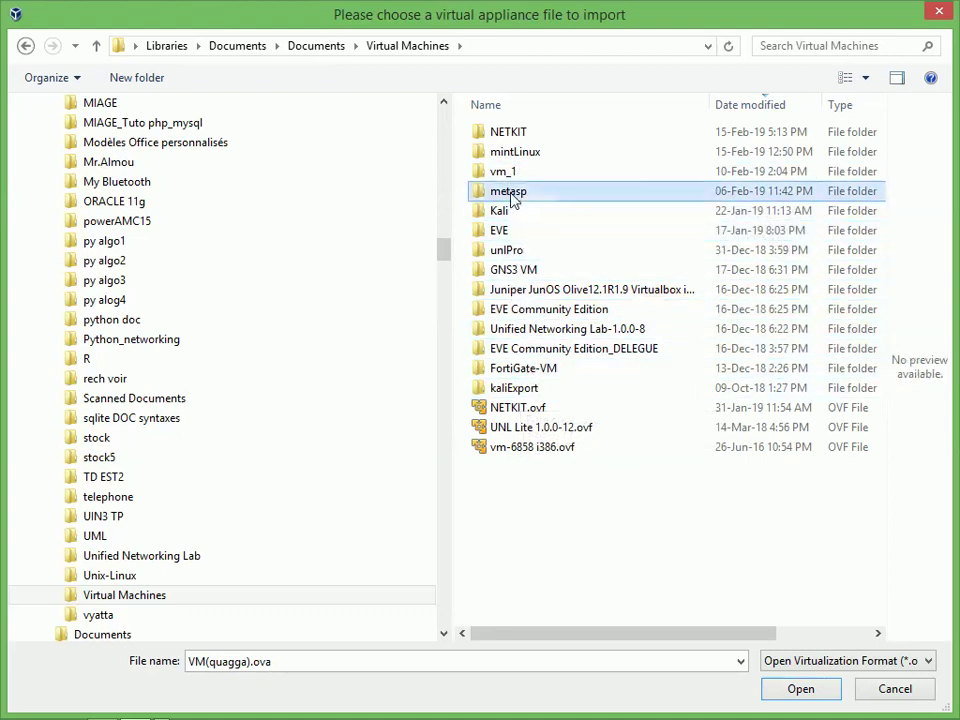
{"action": "double_click", "coordinate": [511, 198]}
{"action": "left_click", "coordinate": [513, 138]}
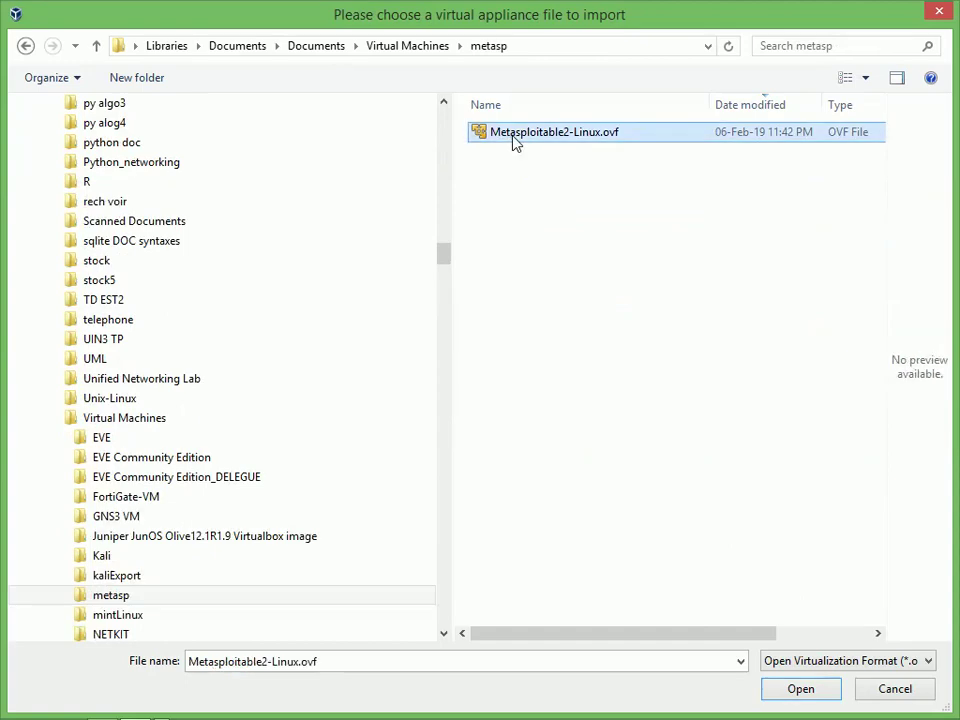
{"action": "left_click", "coordinate": [796, 688]}
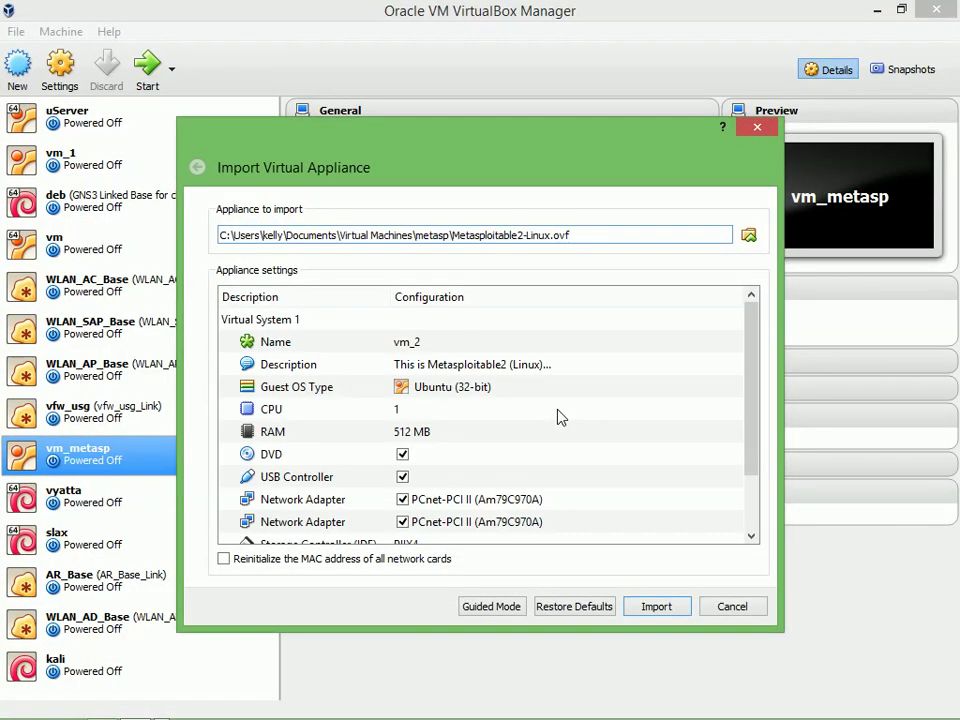
Rename the appliance from vm_2 to vm_EPN and start the import
{"action": "left_click", "coordinate": [492, 366]}
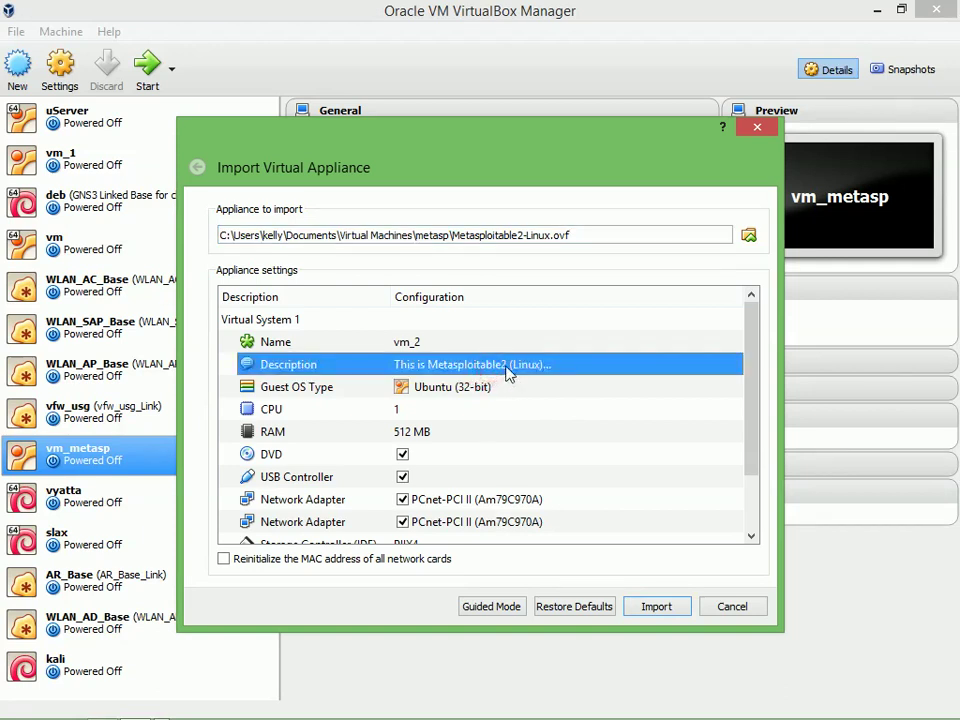
{"action": "left_click", "coordinate": [448, 347]}
{"action": "left_click", "coordinate": [448, 345]}
{"action": "left_click", "coordinate": [432, 342]}
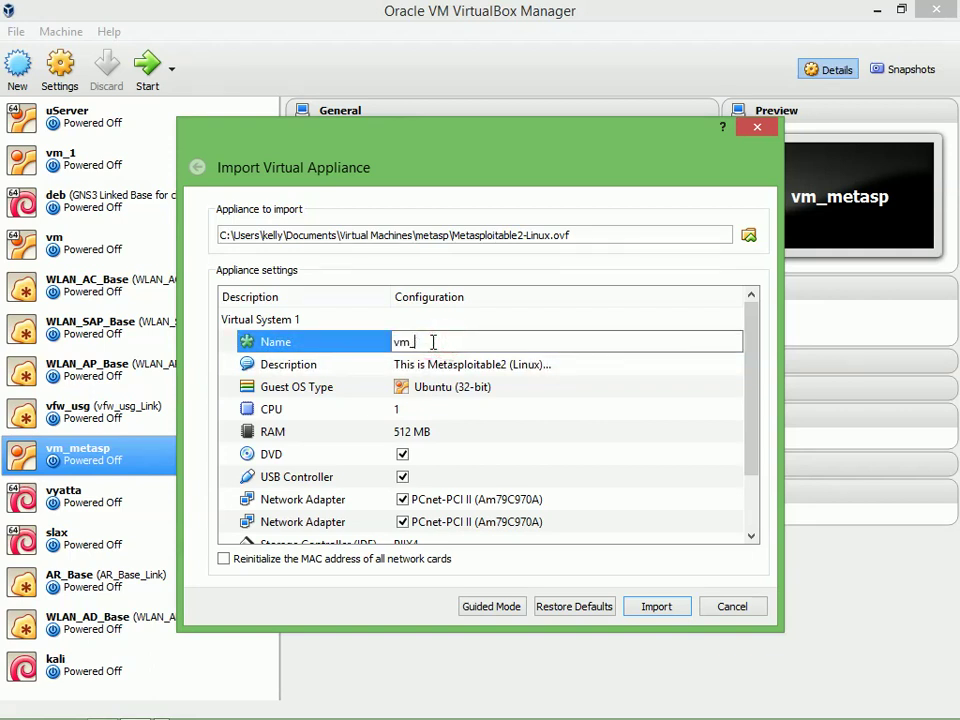
{"action": "type", "text": "EPN"}
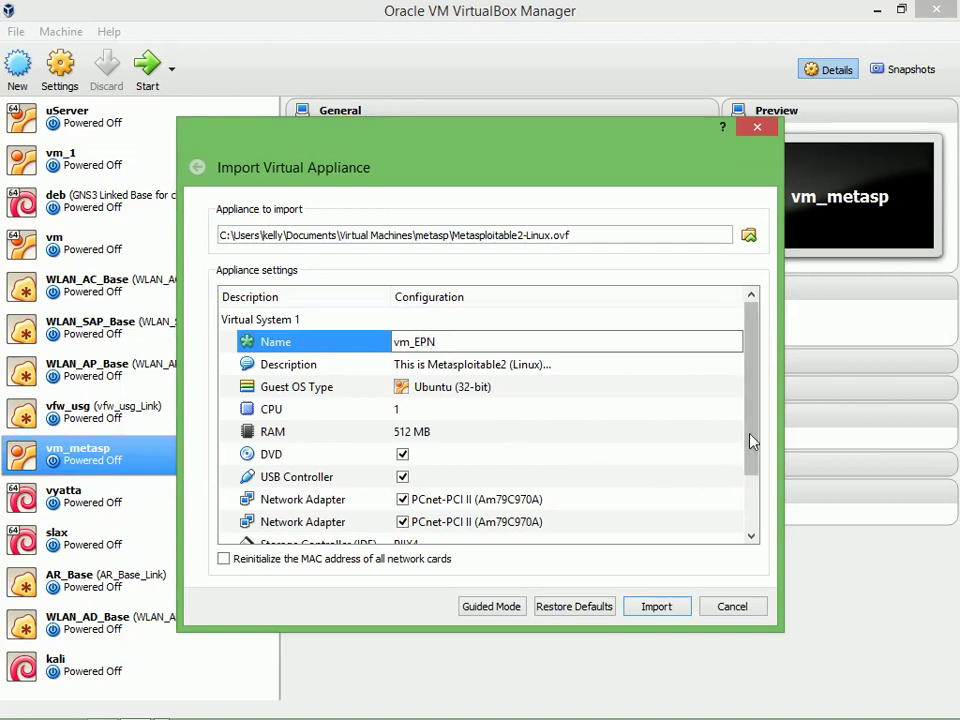
{"action": "left_click_drag", "start_coordinate": [750, 441], "coordinate": [759, 497]}
{"action": "left_click", "coordinate": [655, 609]}
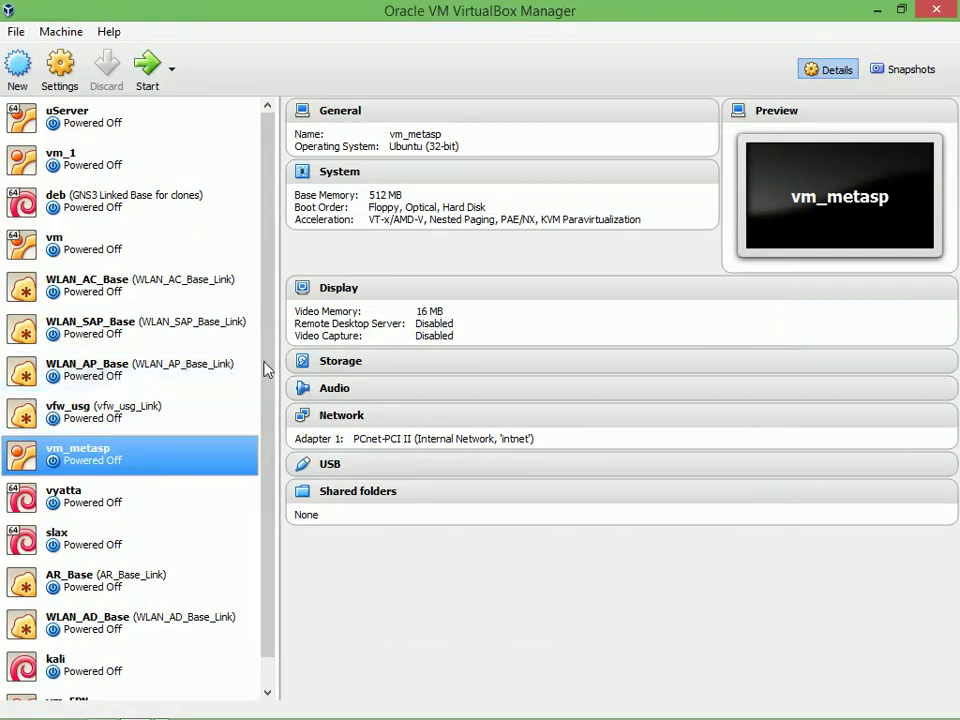
Start File > Import Appliance and load vm-6858 i386.ovf from the Virtual Machines folder
{"action": "scroll", "coordinate": [271, 517], "scroll_direction": "down", "scroll_amount": 2}
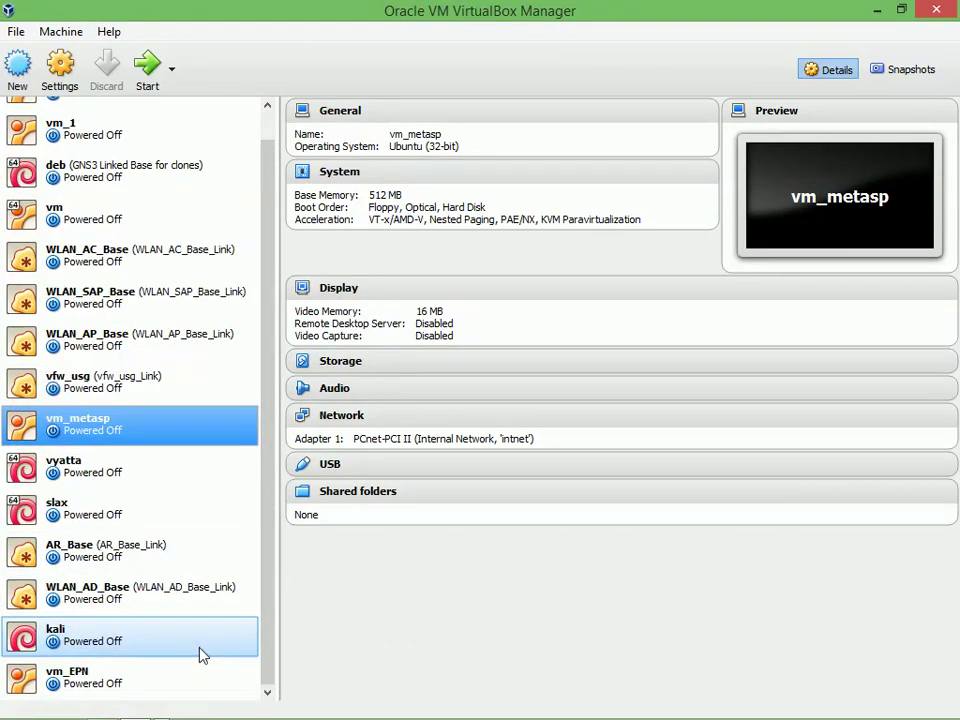
{"action": "left_click", "coordinate": [100, 686]}
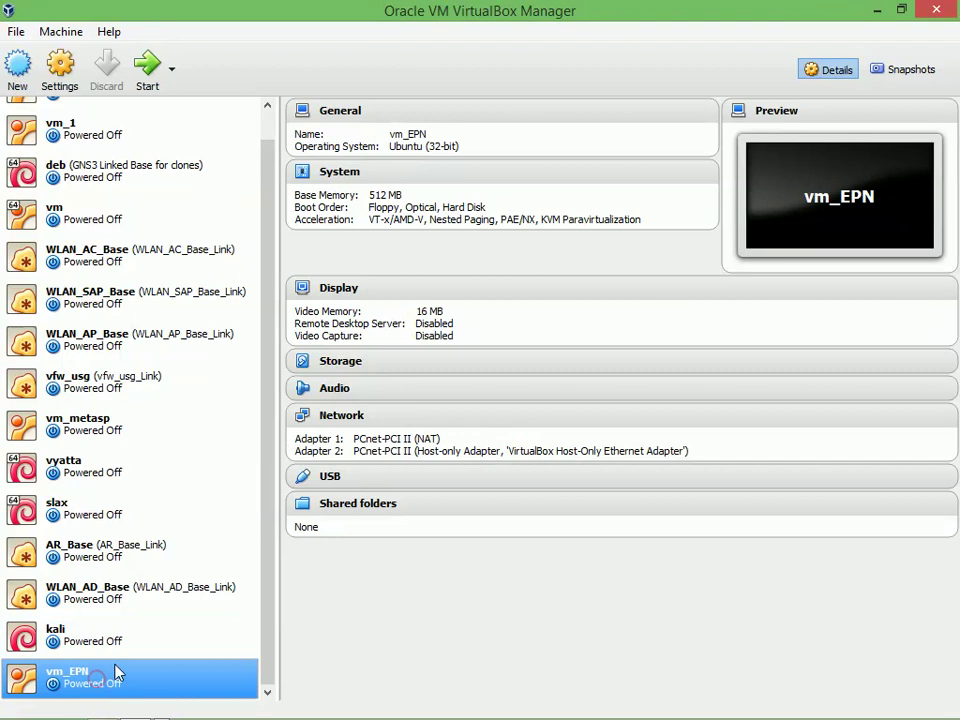
{"action": "left_click", "coordinate": [16, 31]}
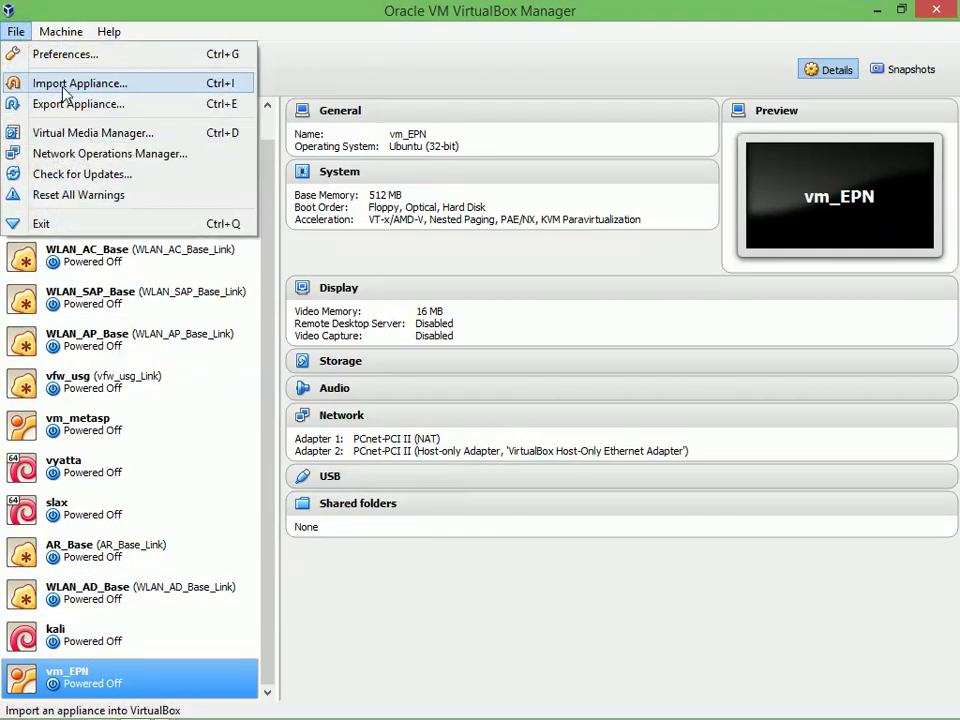
{"action": "left_click", "coordinate": [64, 85]}
{"action": "left_click", "coordinate": [745, 235]}
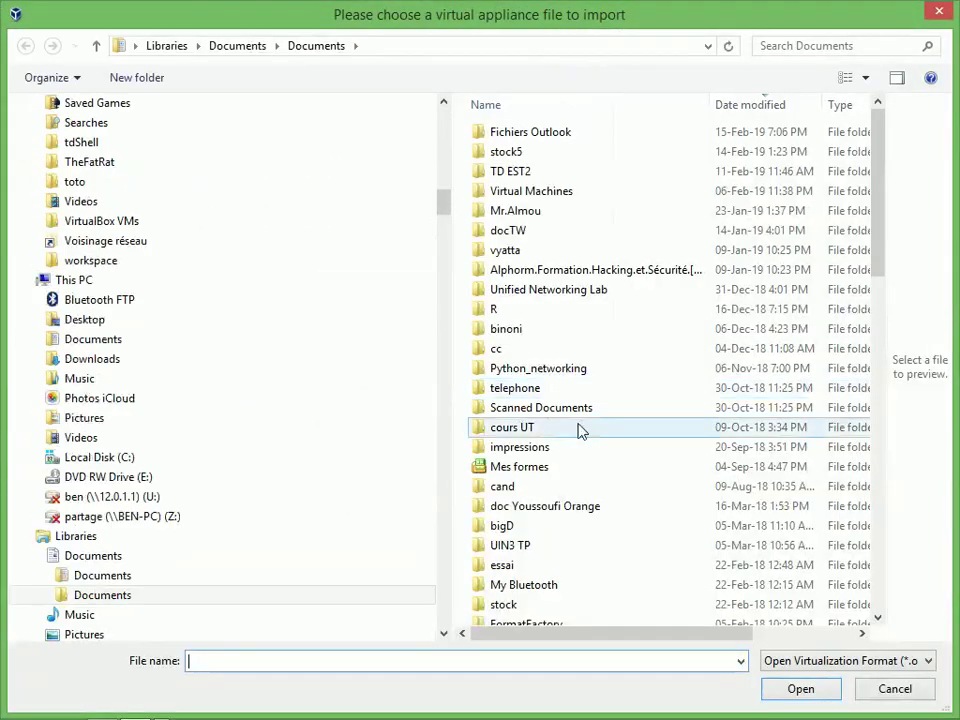
{"action": "left_click", "coordinate": [499, 296]}
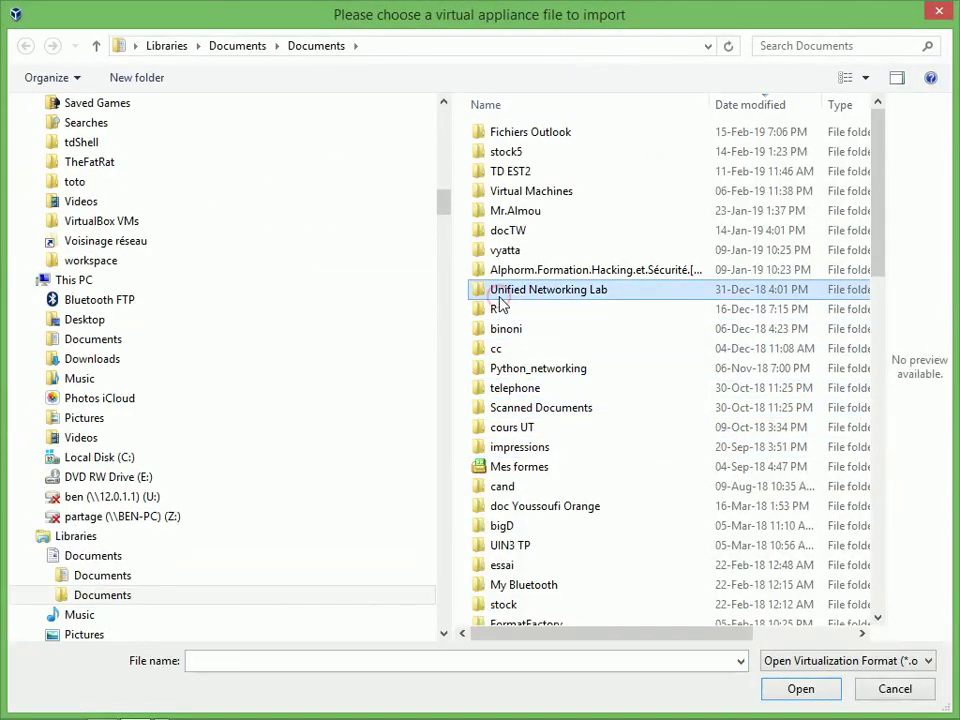
{"action": "key", "text": "v"}
{"action": "key", "text": "v"}
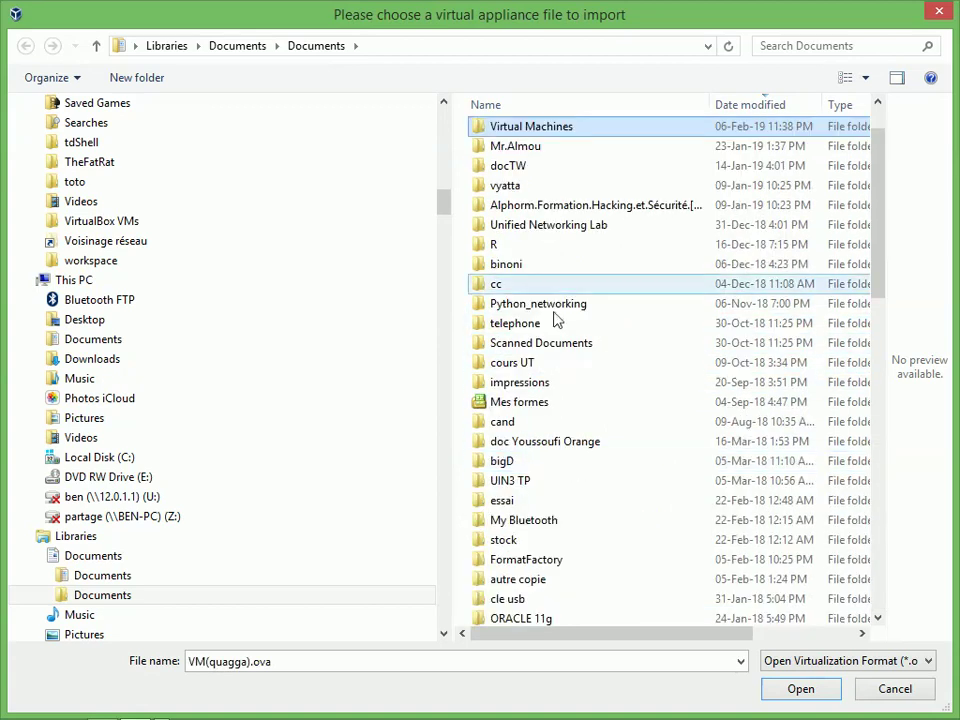
{"action": "double_click", "coordinate": [549, 138]}
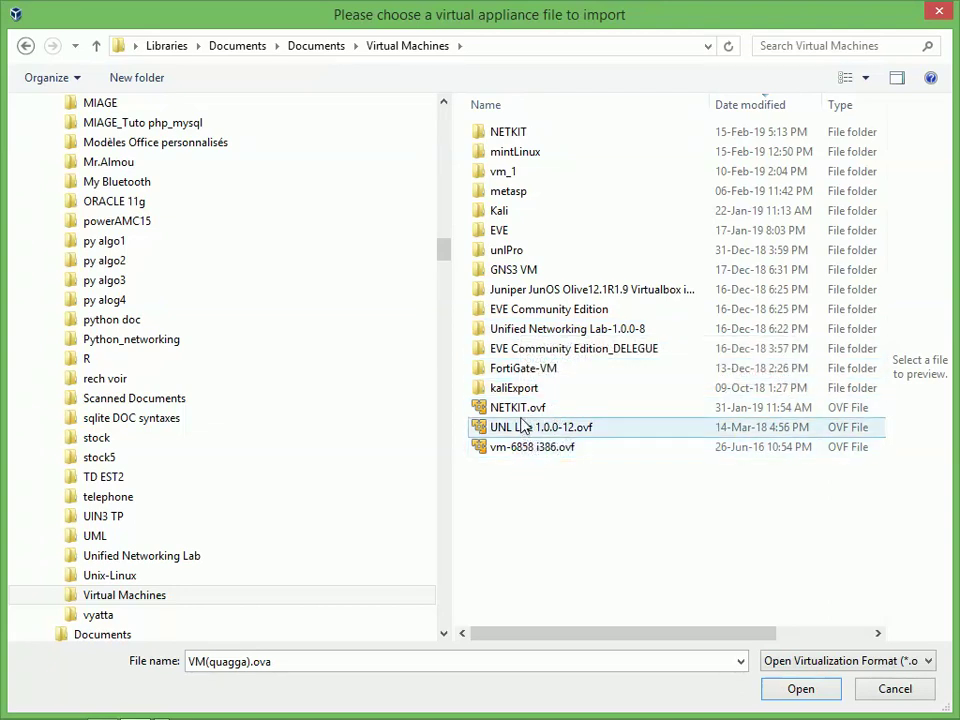
{"action": "left_click", "coordinate": [533, 455]}
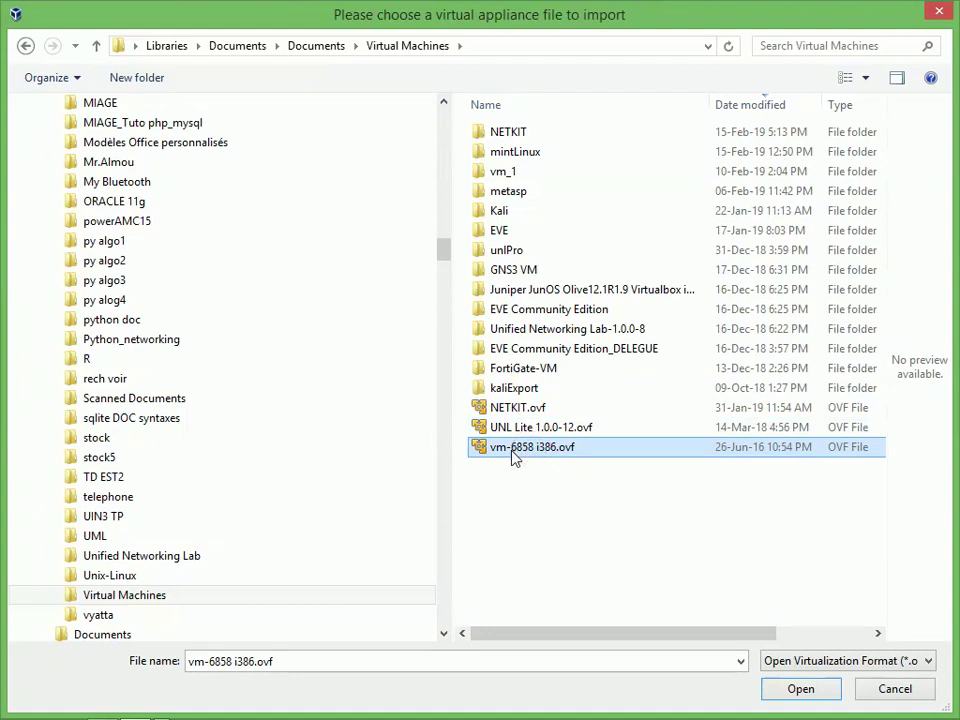
{"action": "left_click", "coordinate": [788, 688]}
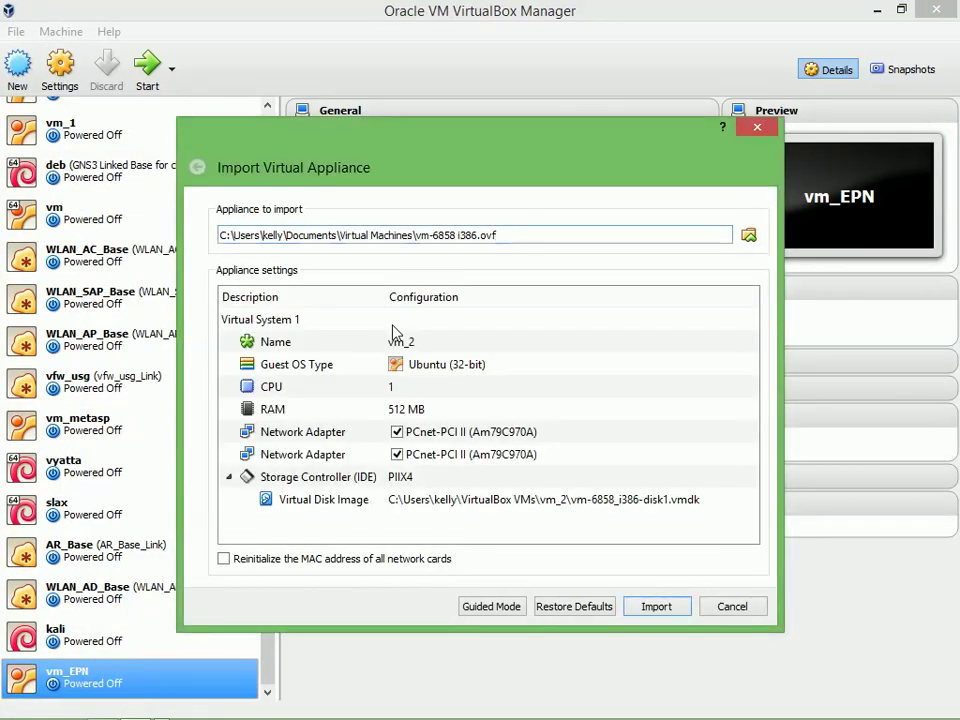
Rename the machine from vm_2 to vm_6858EPN and run the import to completion
{"action": "left_click", "coordinate": [420, 347]}
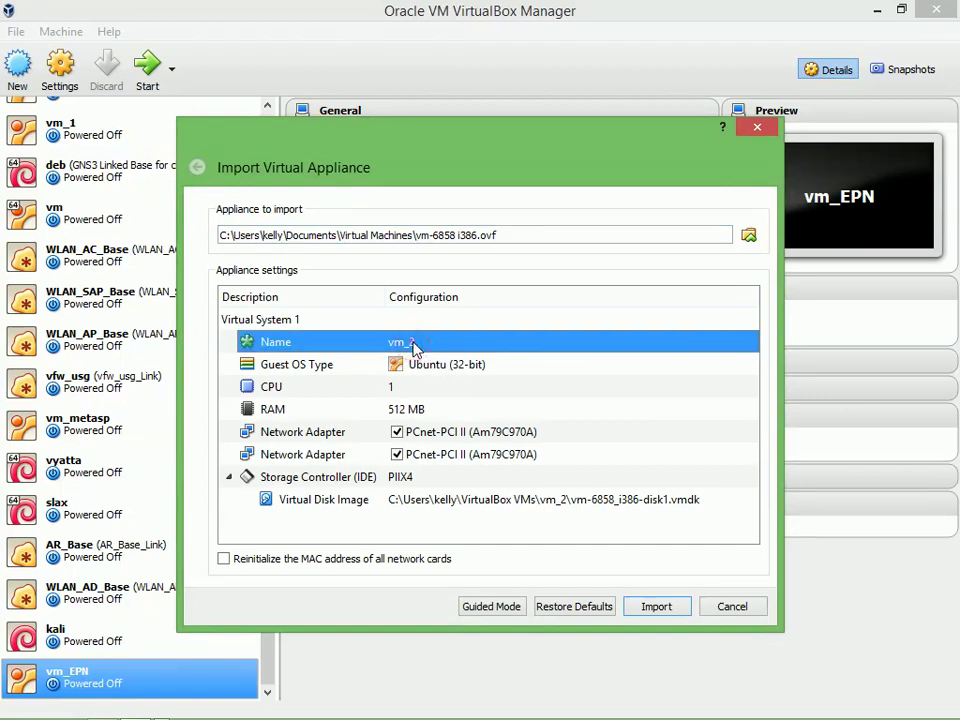
{"action": "left_click", "coordinate": [415, 343]}
{"action": "left_click", "coordinate": [418, 343]}
{"action": "key", "text": "BackSpace"}
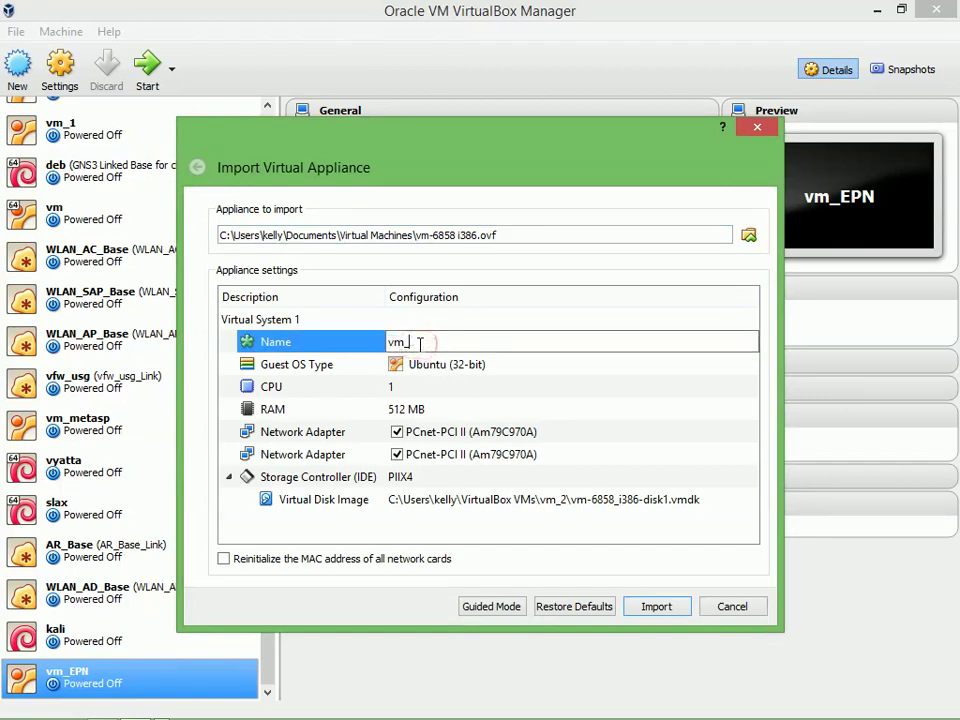
{"action": "type", "text": "6858EP"}
{"action": "left_click", "coordinate": [650, 607]}
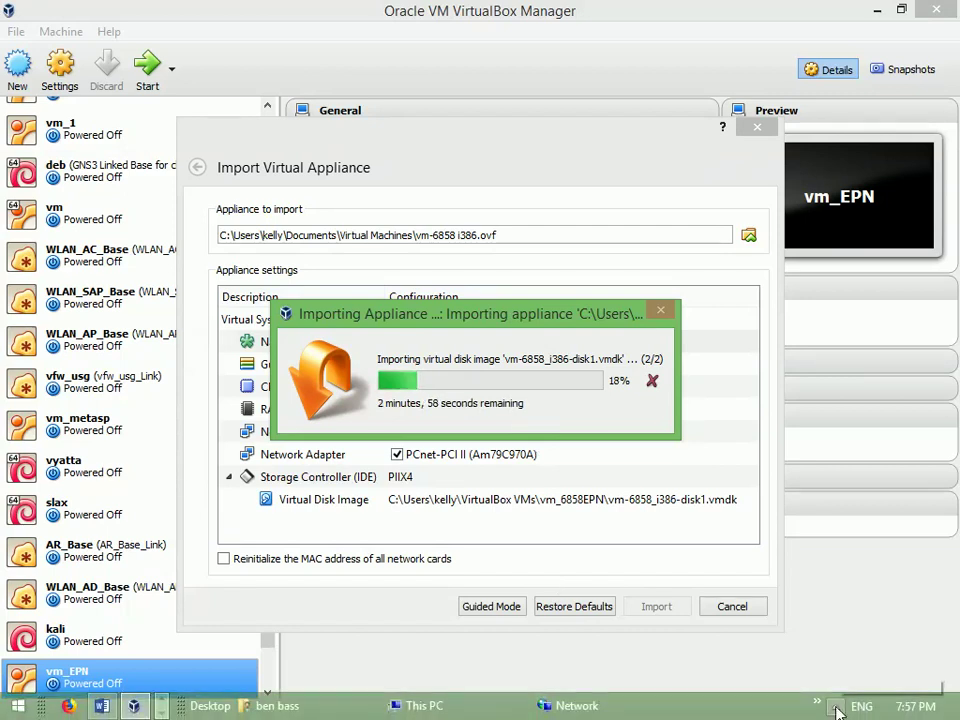
{"action": "left_click", "coordinate": [817, 704]}
{"action": "left_click", "coordinate": [879, 585]}
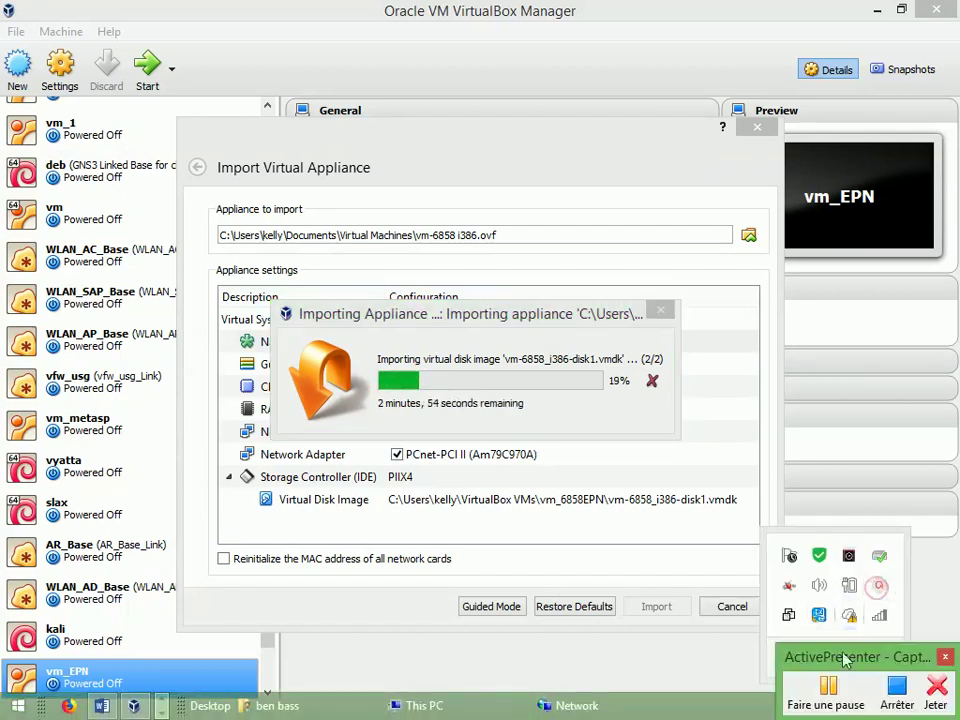
{"action": "left_click", "coordinate": [820, 700]}
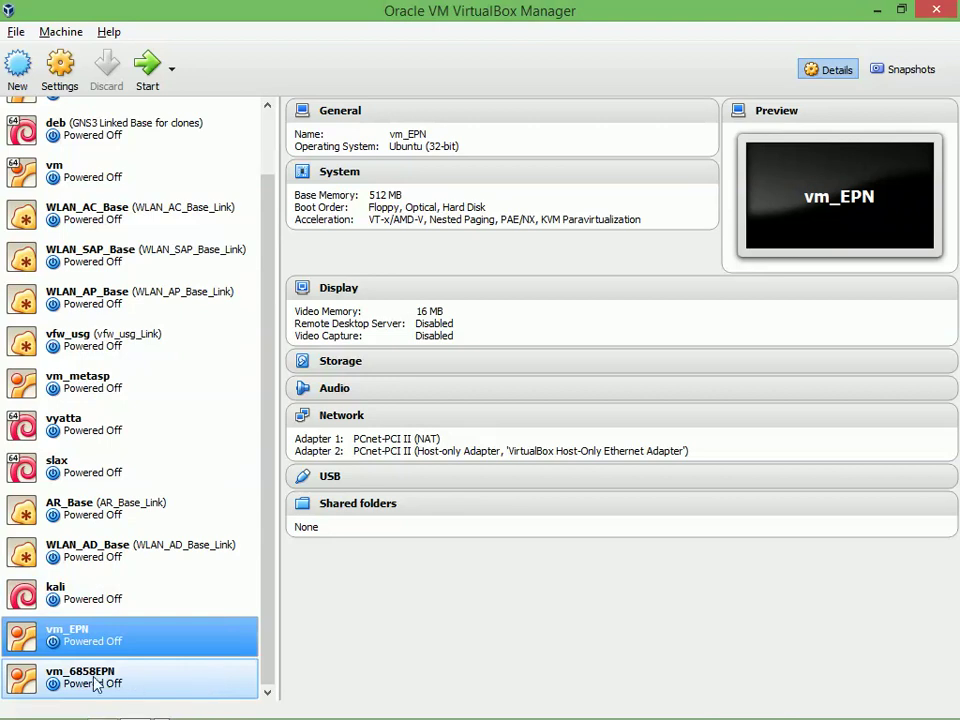
Open kali's network settings and keep Adapter 1 on NAT with Cable Connected ticked
{"action": "left_click", "coordinate": [93, 598]}
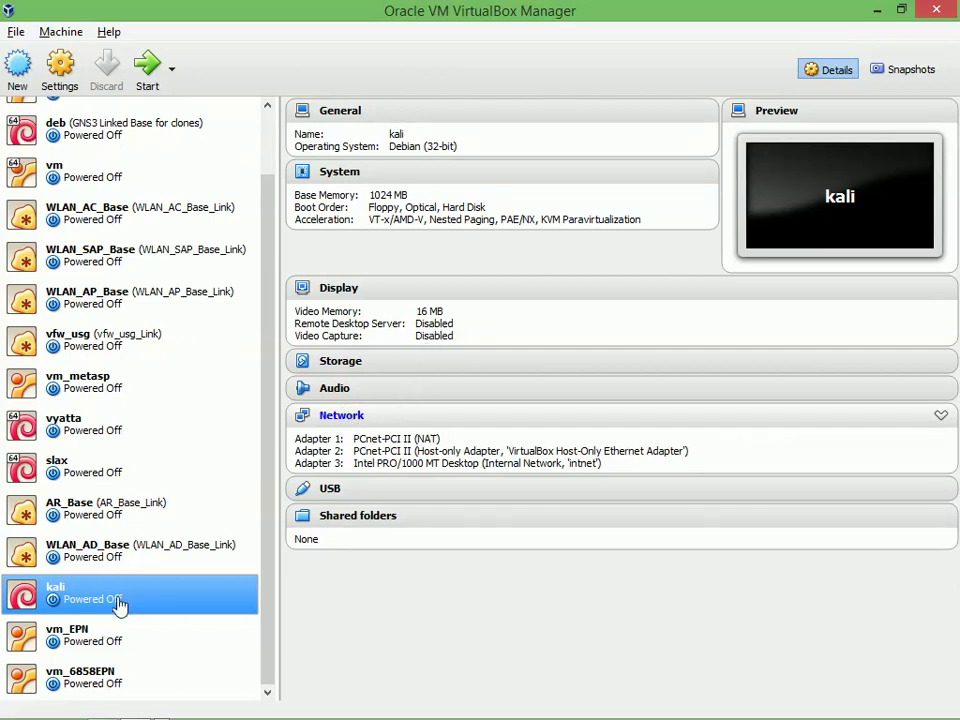
{"action": "left_click", "coordinate": [341, 416]}
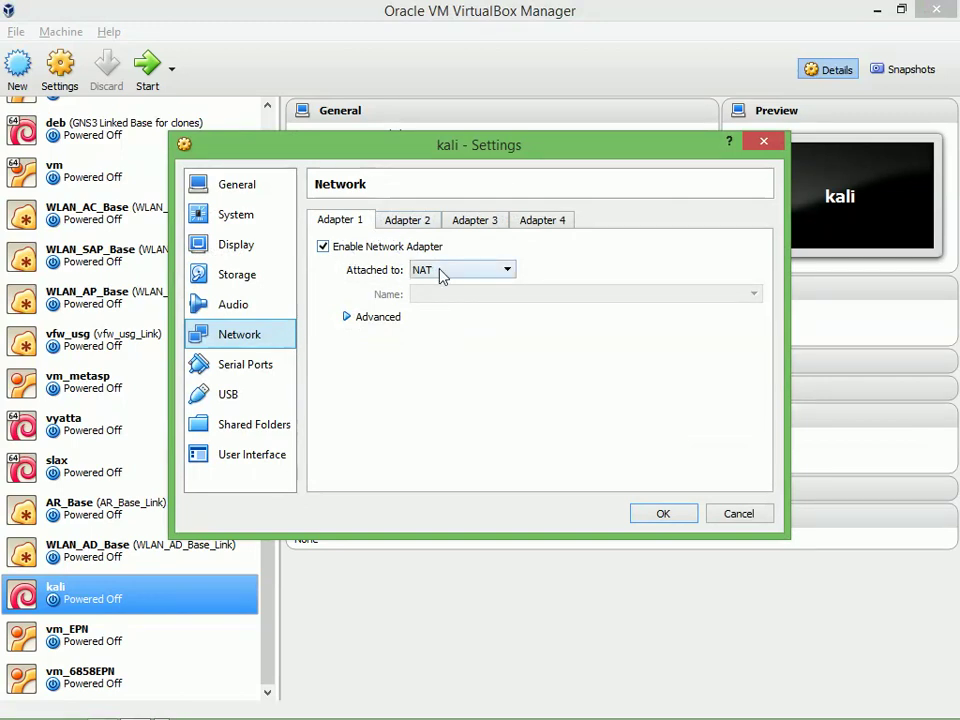
{"action": "left_click", "coordinate": [440, 270]}
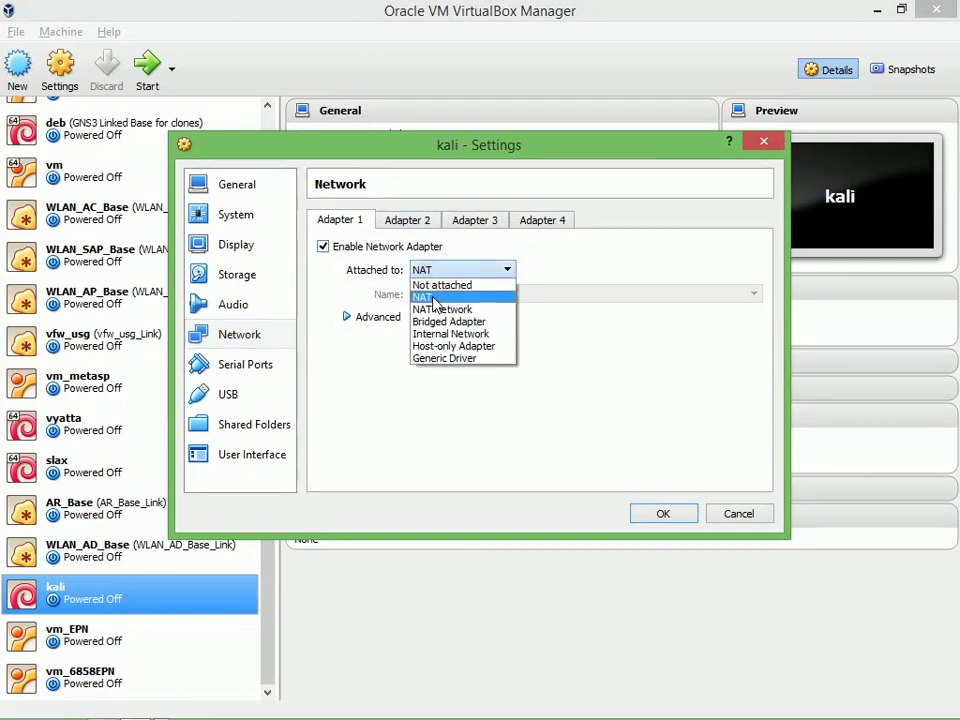
{"action": "left_click", "coordinate": [431, 297]}
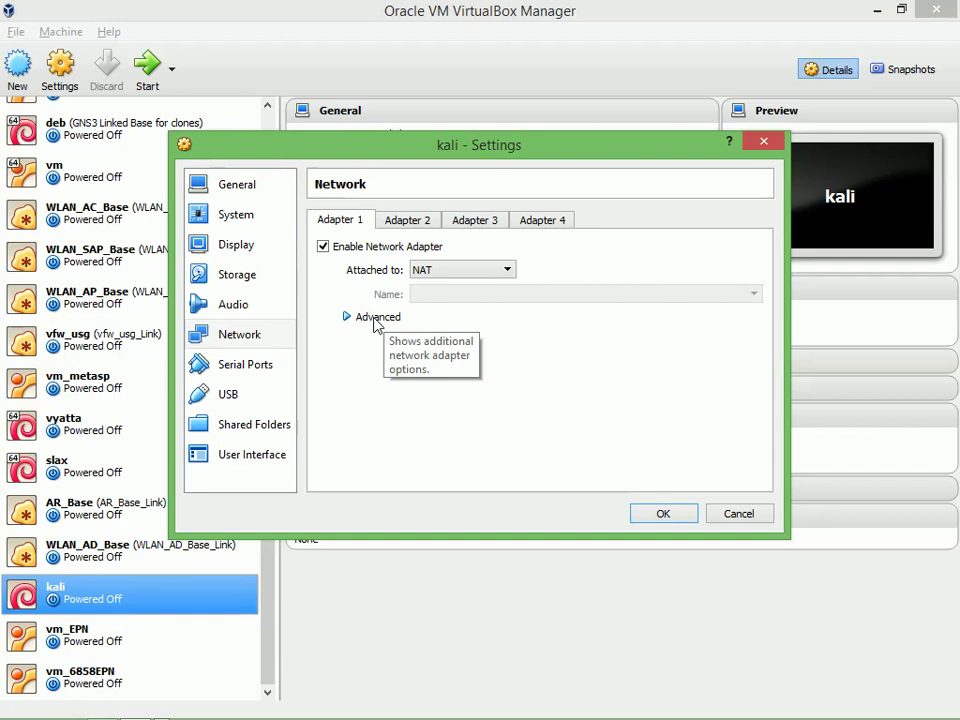
{"action": "left_click", "coordinate": [375, 318]}
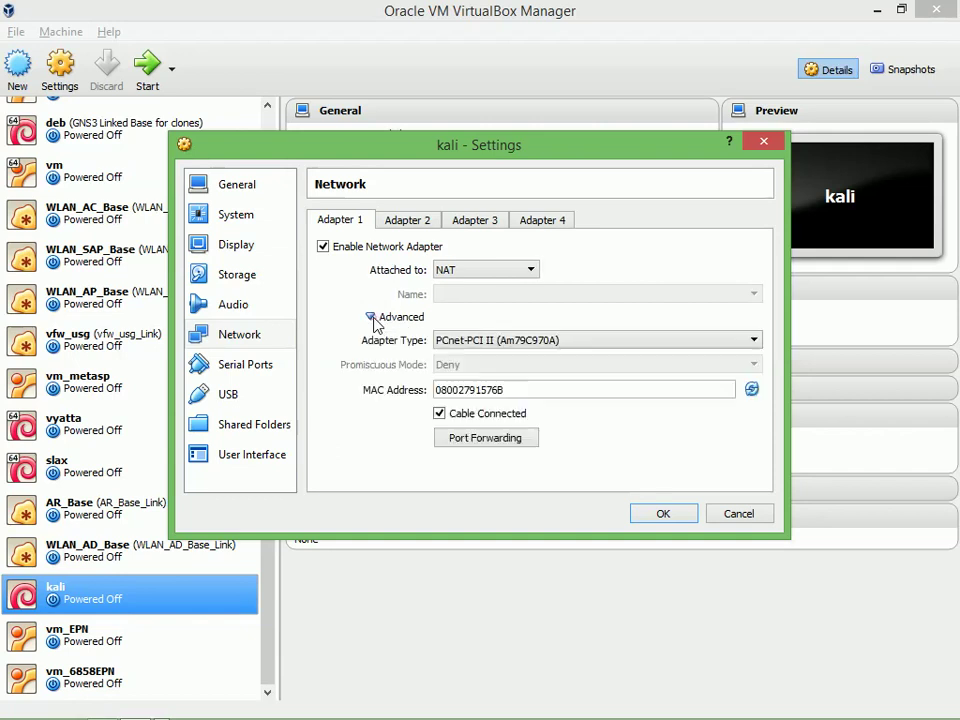
{"action": "left_click", "coordinate": [439, 413]}
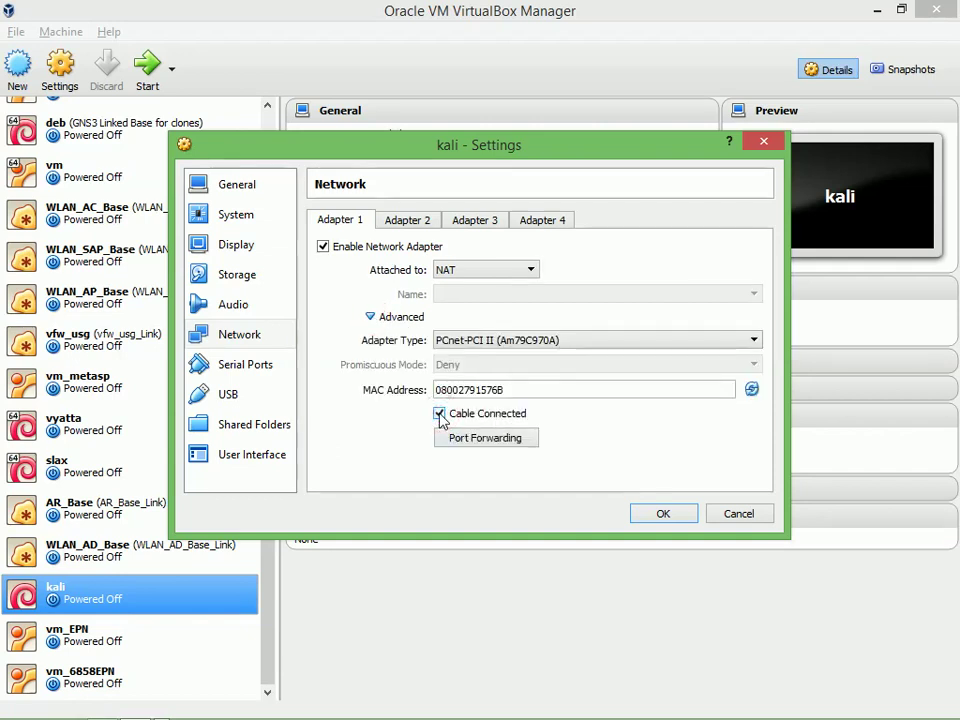
{"action": "left_click", "coordinate": [410, 222]}
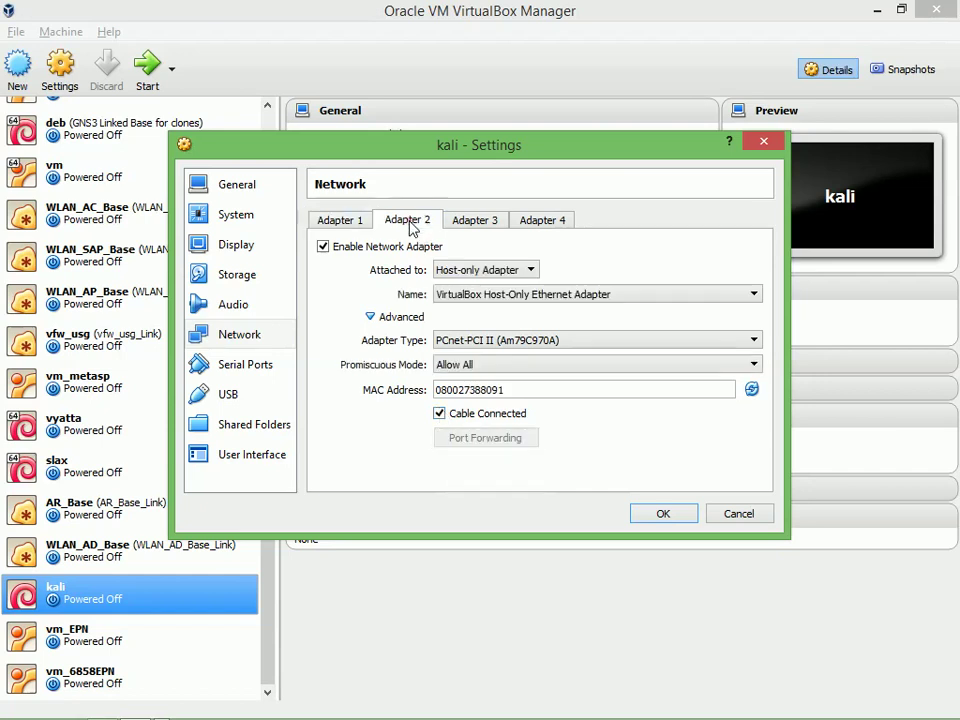
Attach kali's Adapter 2 to internal network intnet, leaving Adapters 3 and 4 disabled
{"action": "left_click_drag", "start_coordinate": [439, 150], "coordinate": [454, 225]}
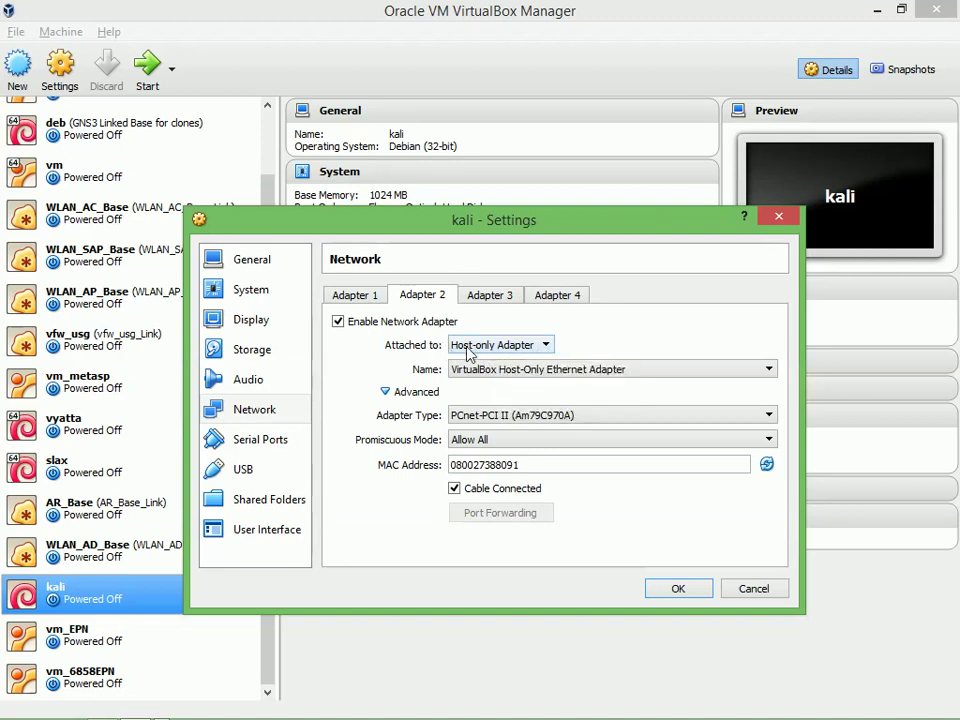
{"action": "left_click", "coordinate": [523, 347]}
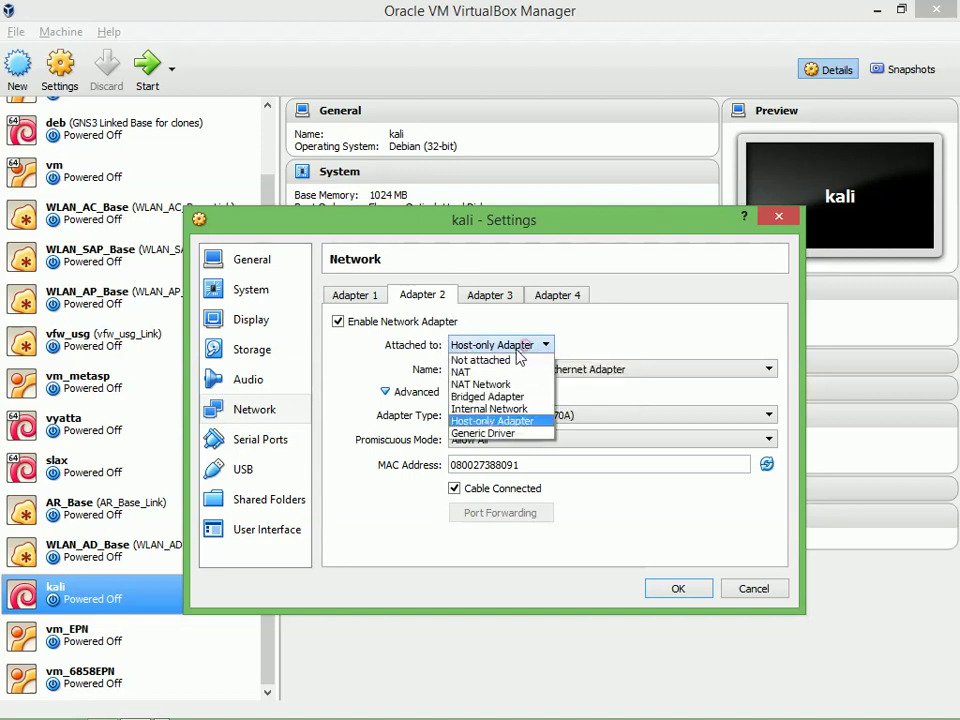
{"action": "left_click", "coordinate": [480, 409]}
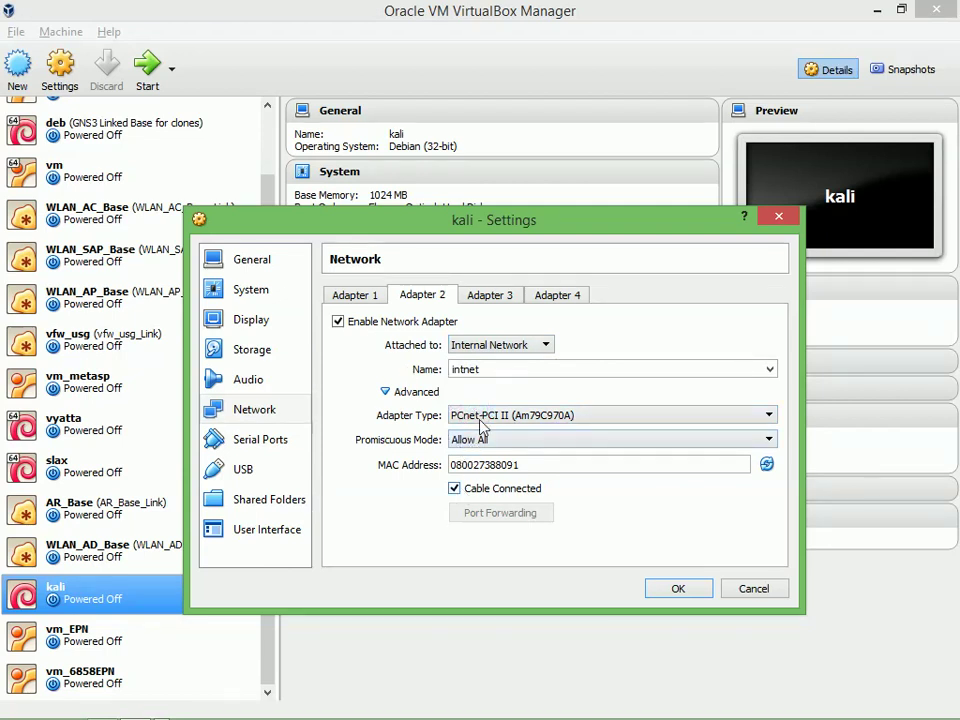
{"action": "left_click", "coordinate": [483, 307]}
{"action": "left_click", "coordinate": [412, 322]}
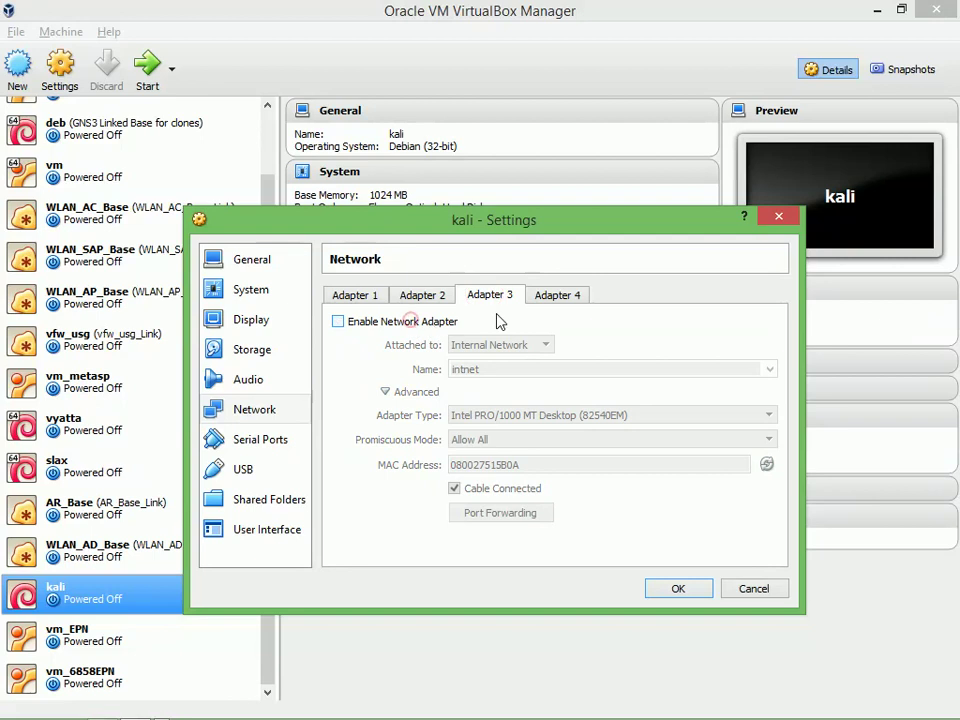
{"action": "left_click", "coordinate": [557, 296]}
{"action": "left_click", "coordinate": [338, 321]}
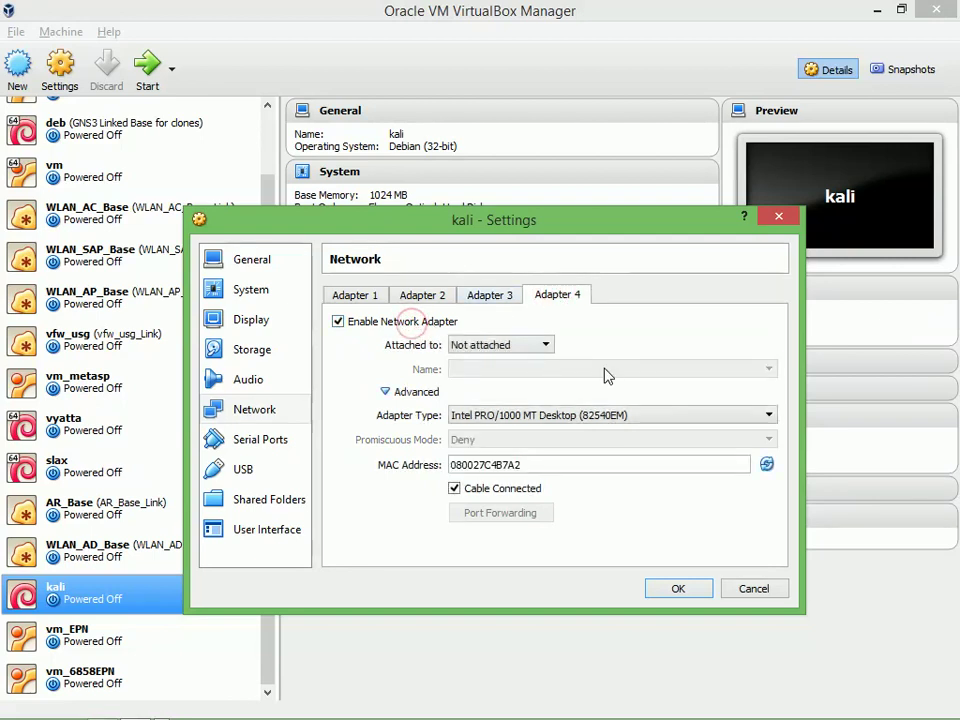
{"action": "left_click", "coordinate": [385, 325]}
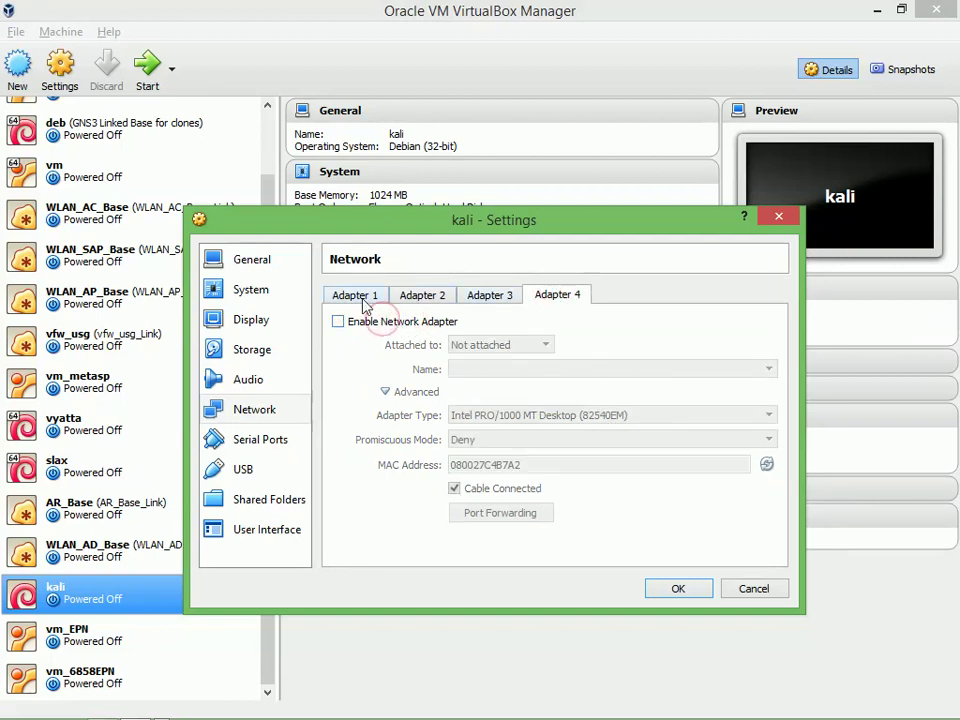
Recheck Adapters 1–3 and save kali's network settings with OK
{"action": "left_click", "coordinate": [472, 298]}
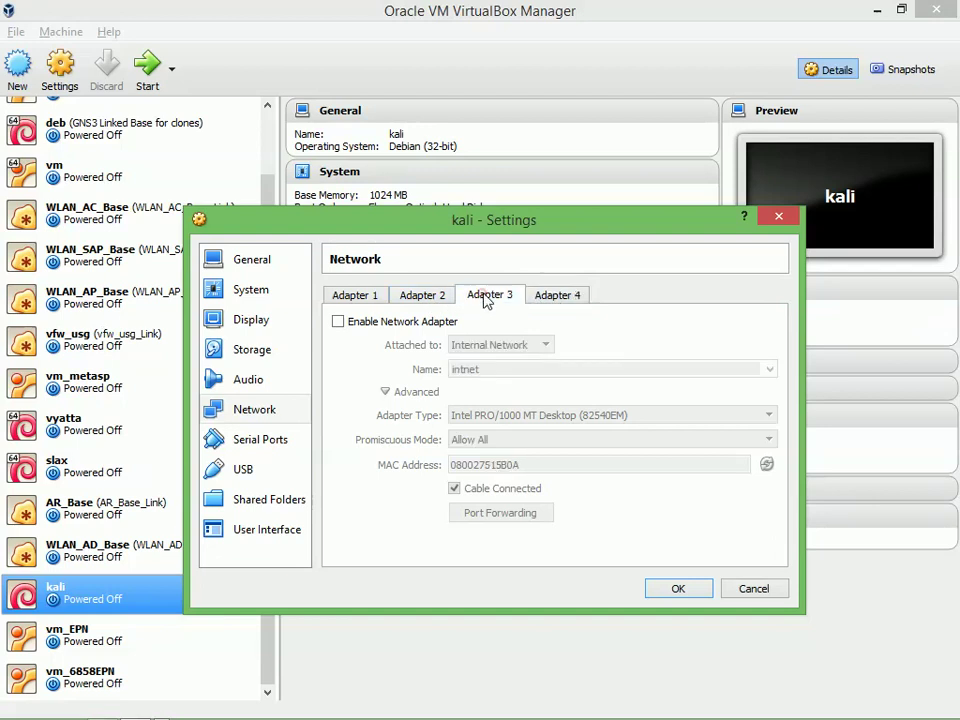
{"action": "left_click", "coordinate": [424, 298]}
{"action": "left_click", "coordinate": [379, 298]}
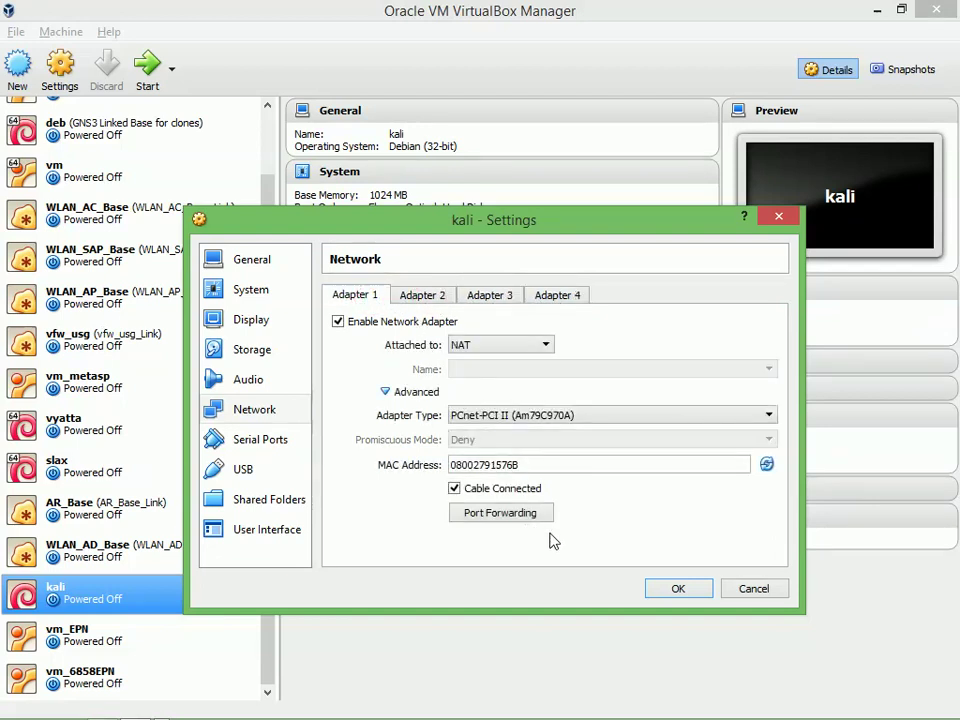
{"action": "left_click", "coordinate": [424, 298]}
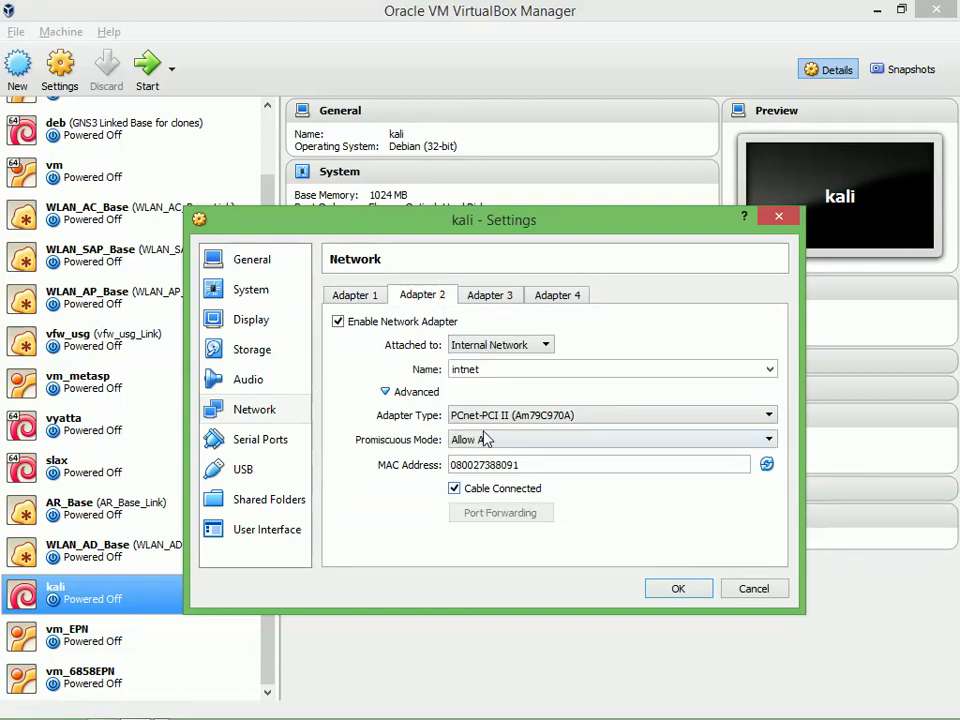
{"action": "left_click", "coordinate": [679, 592]}
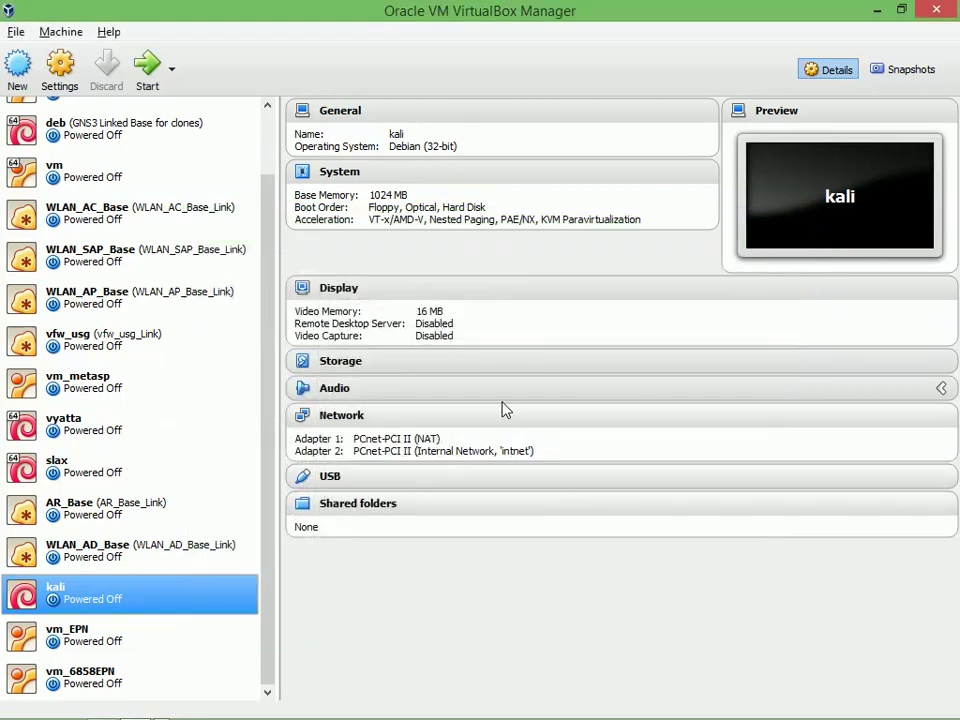
Select vm_6858EPN and open its Network settings from the Details pane
{"action": "left_click", "coordinate": [118, 645]}
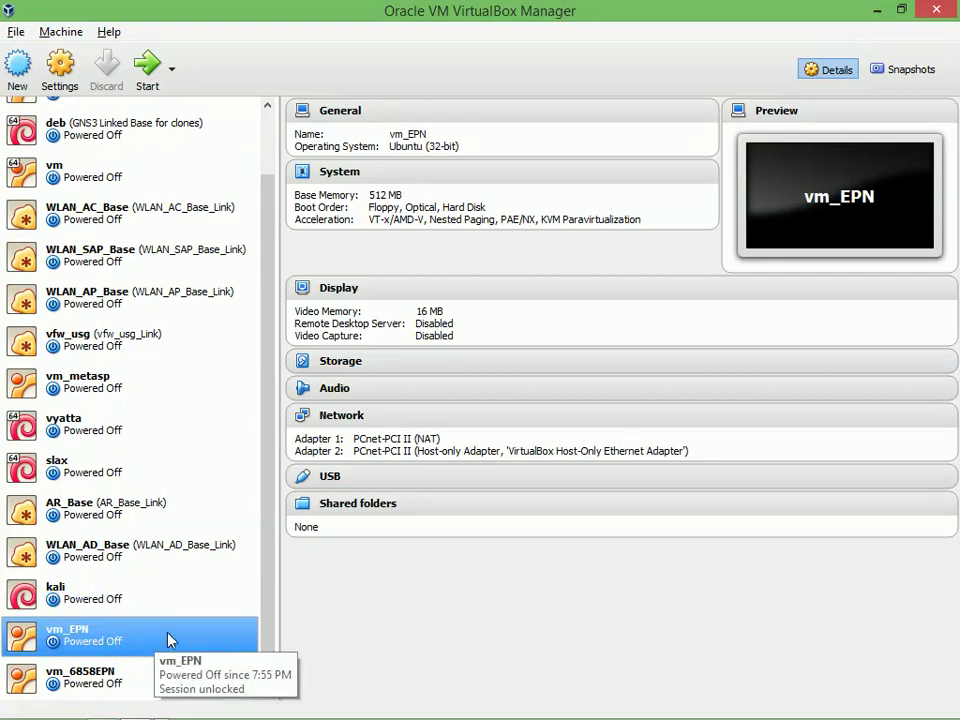
{"action": "left_click", "coordinate": [124, 685]}
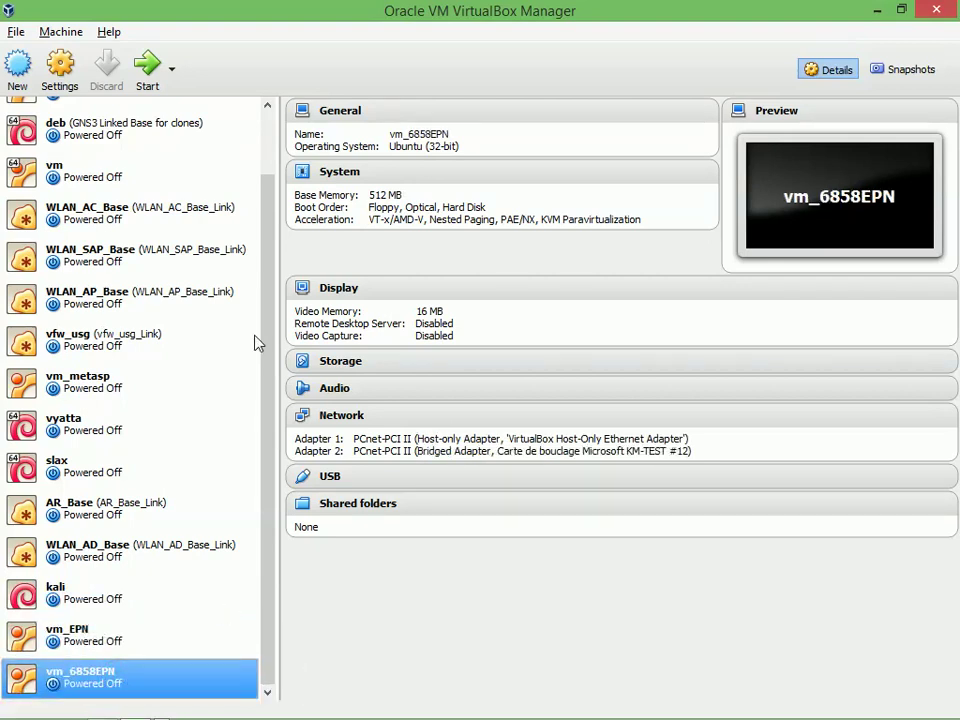
{"action": "left_click", "coordinate": [343, 419]}
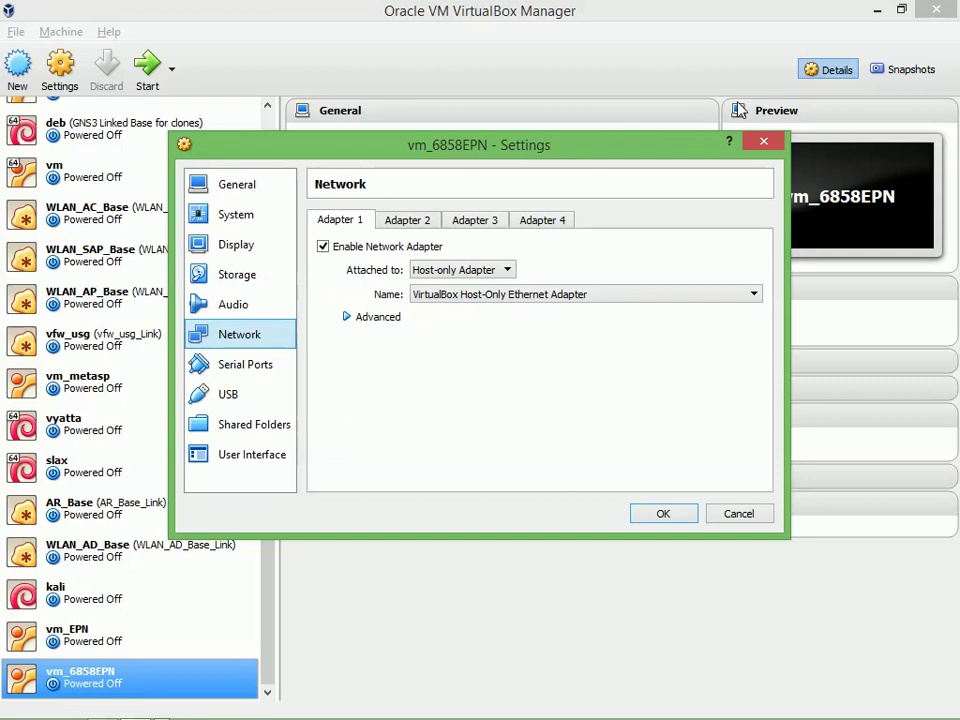
{"action": "key", "text": "alt+Tab"}
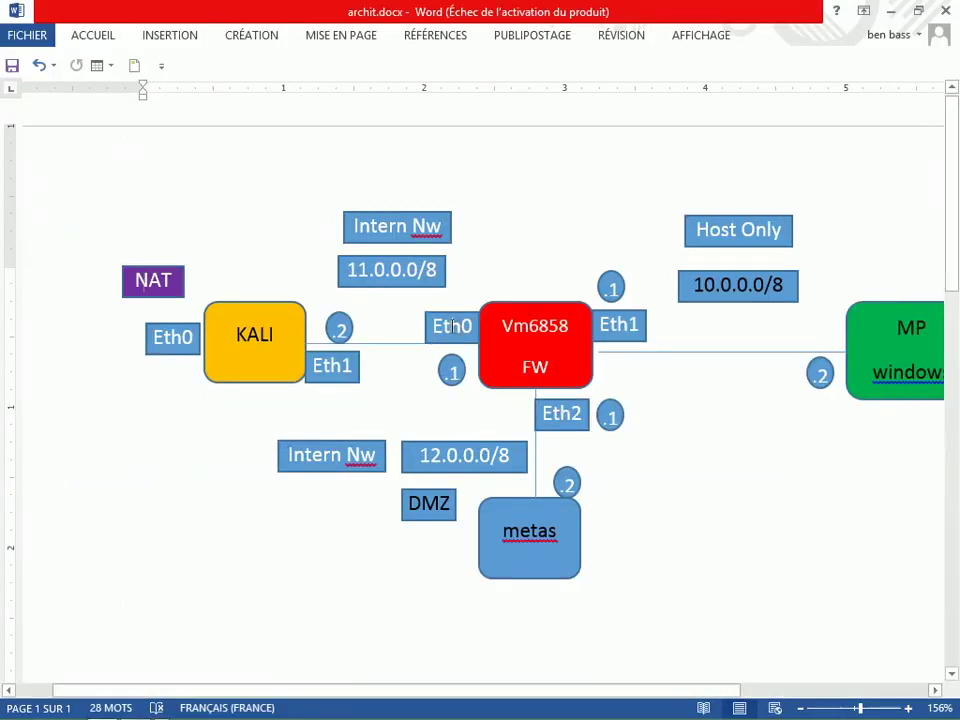
Look up the firewall's Eth0 label in archit.docx, then go back to vm_6858EPN's settings
{"action": "left_click", "coordinate": [447, 326]}
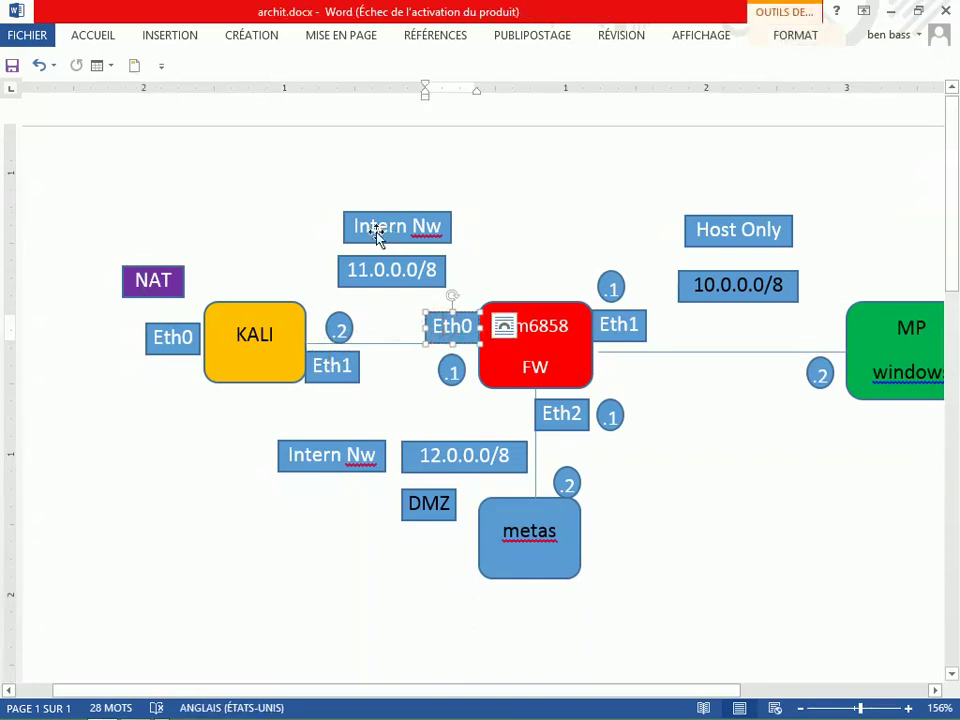
{"action": "key", "text": "alt+Tab"}
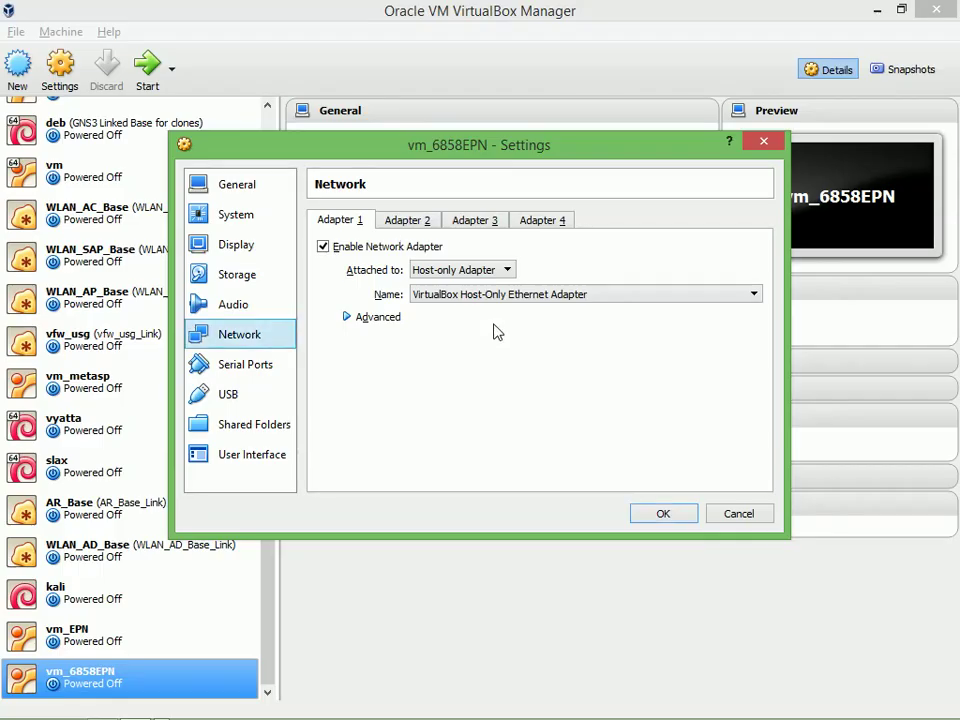
Set vm_6858EPN's Adapter 1 to Internal Network with promiscuous mode Allow All
{"action": "left_click", "coordinate": [467, 272]}
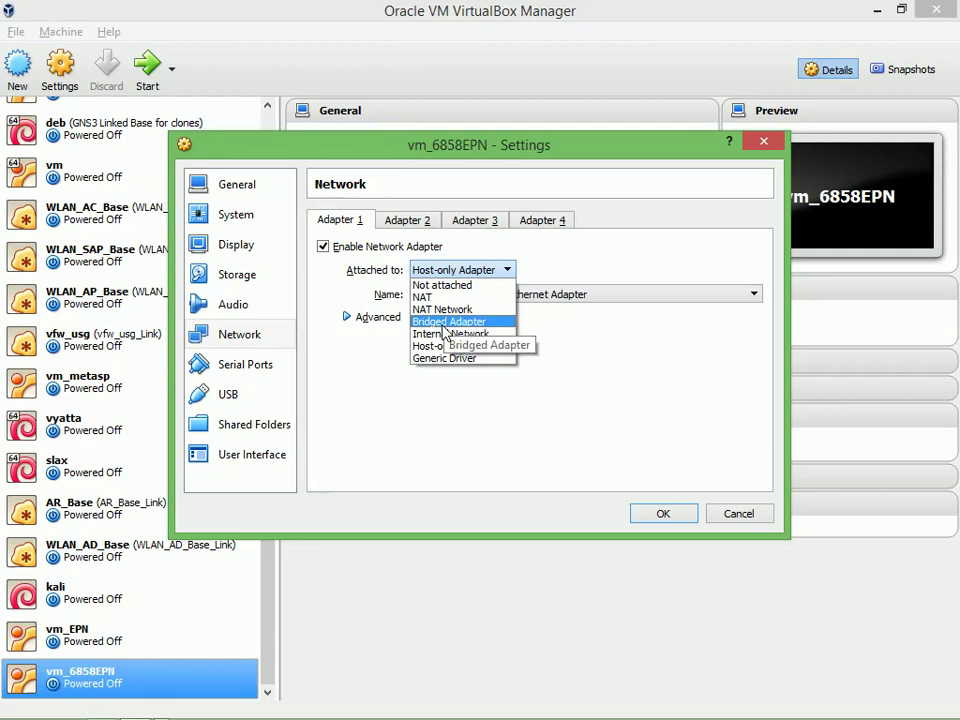
{"action": "left_click", "coordinate": [446, 337]}
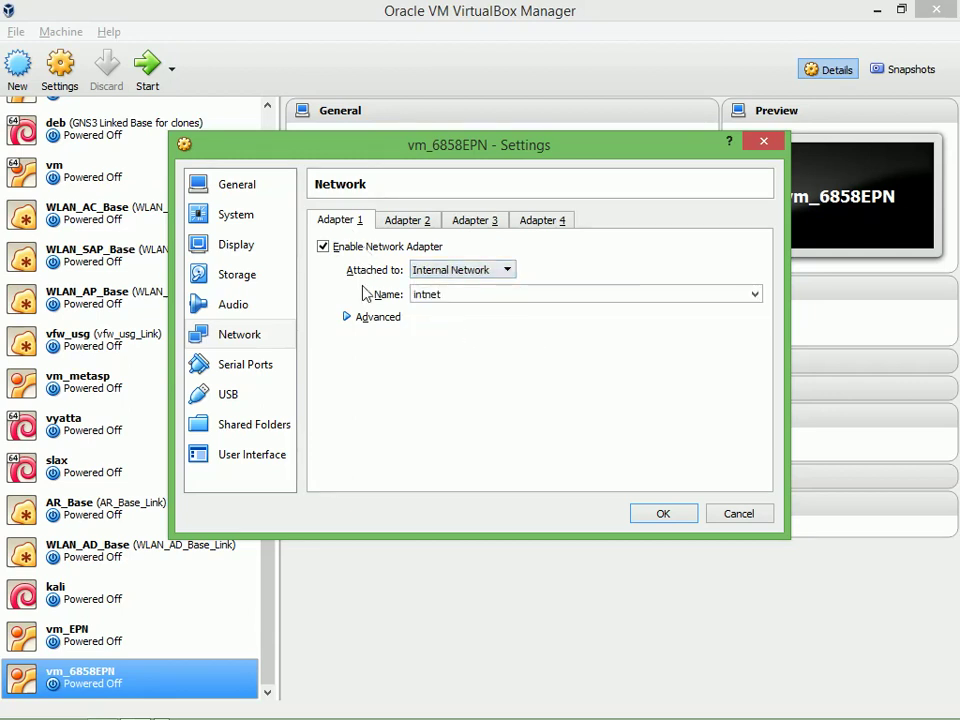
{"action": "left_click", "coordinate": [372, 318]}
{"action": "left_click", "coordinate": [446, 364]}
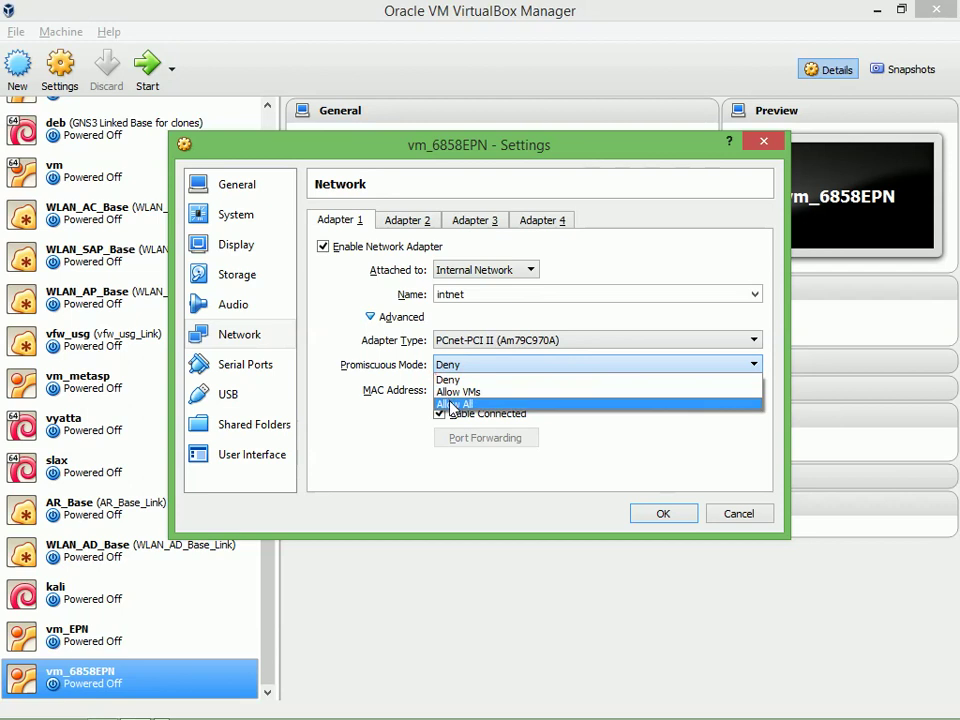
{"action": "left_click", "coordinate": [452, 405]}
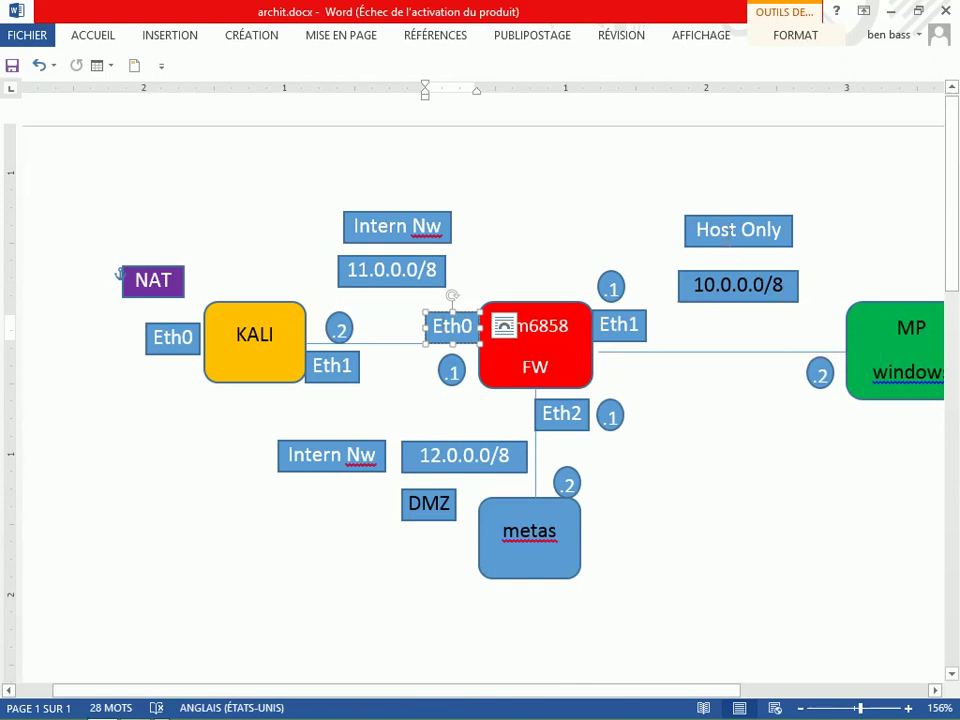
Set Adapter 2 to Host-only Adapter with promiscuous mode Allow All
{"action": "key", "text": "alt+Tab"}
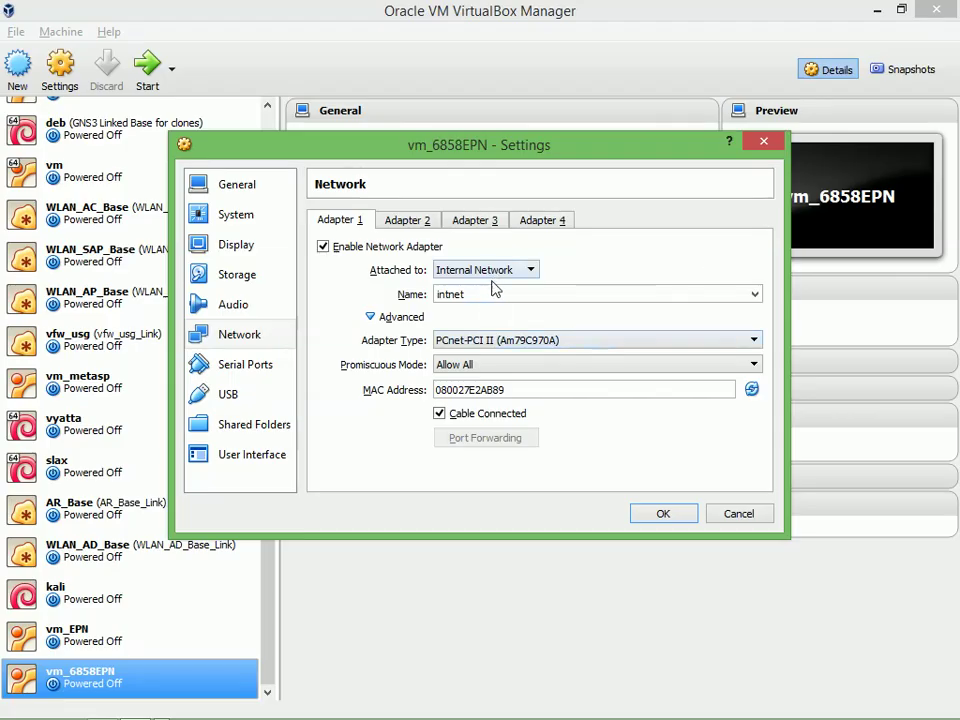
{"action": "left_click", "coordinate": [407, 224]}
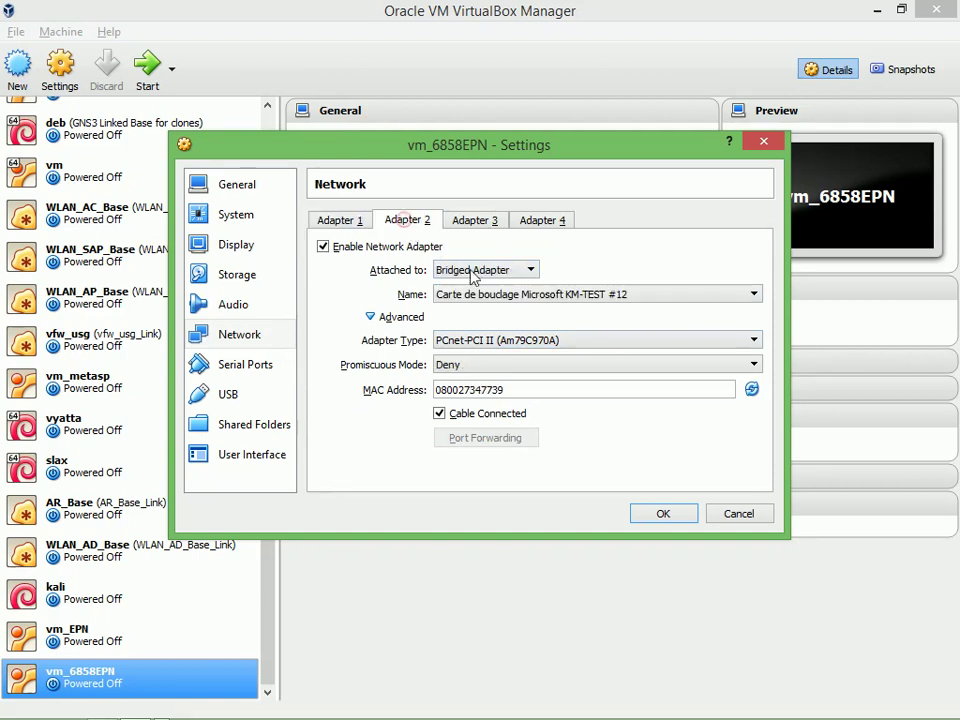
{"action": "left_click", "coordinate": [478, 270]}
{"action": "left_click", "coordinate": [474, 346]}
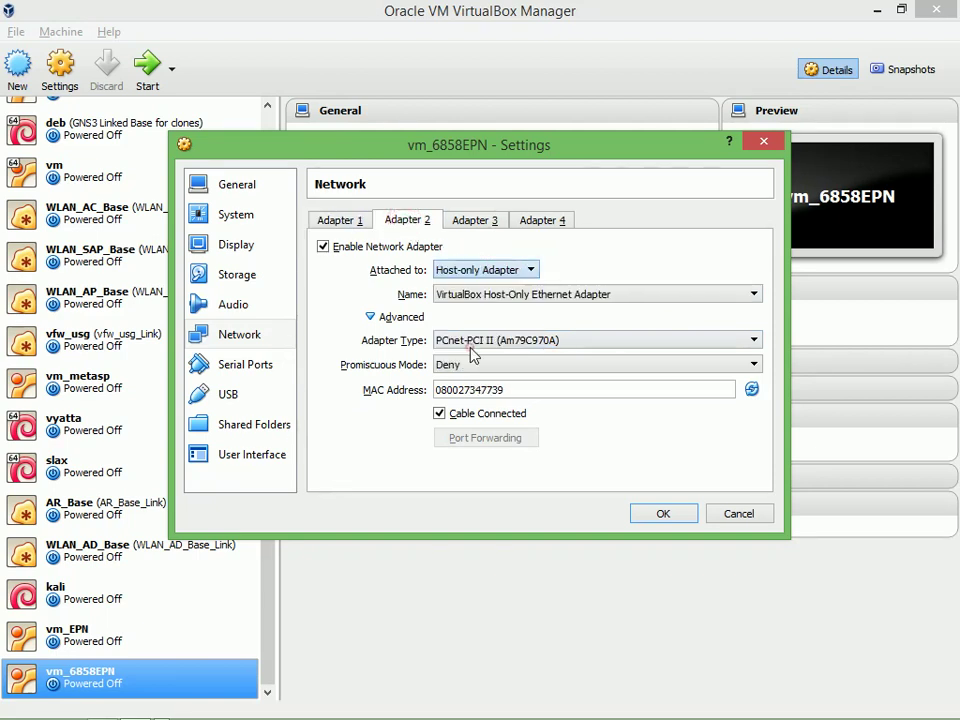
{"action": "left_click", "coordinate": [467, 365]}
{"action": "left_click", "coordinate": [465, 401]}
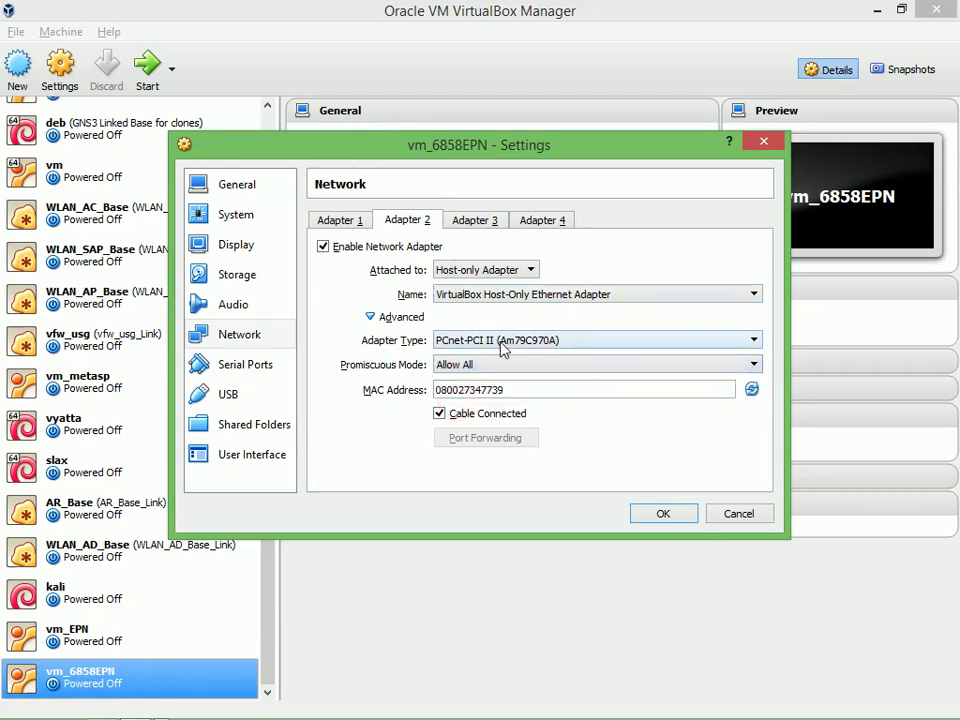
Enable Adapter 3, then check the firewall's Eth2 DMZ link on the Word diagram
{"action": "left_click", "coordinate": [487, 229]}
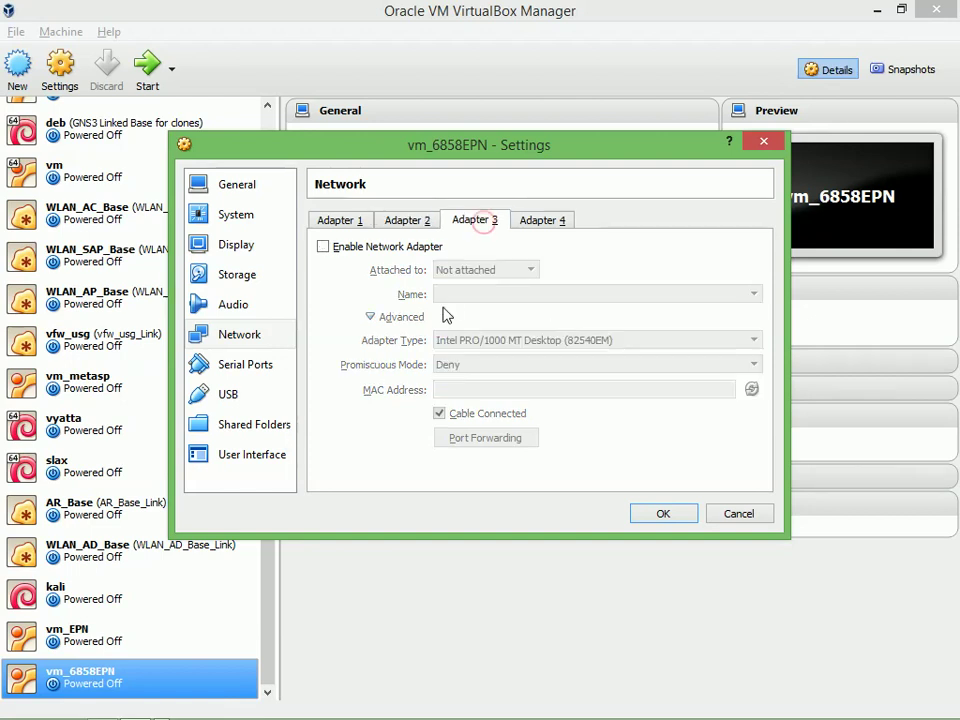
{"action": "left_click", "coordinate": [395, 247]}
{"action": "key", "text": "alt+Tab"}
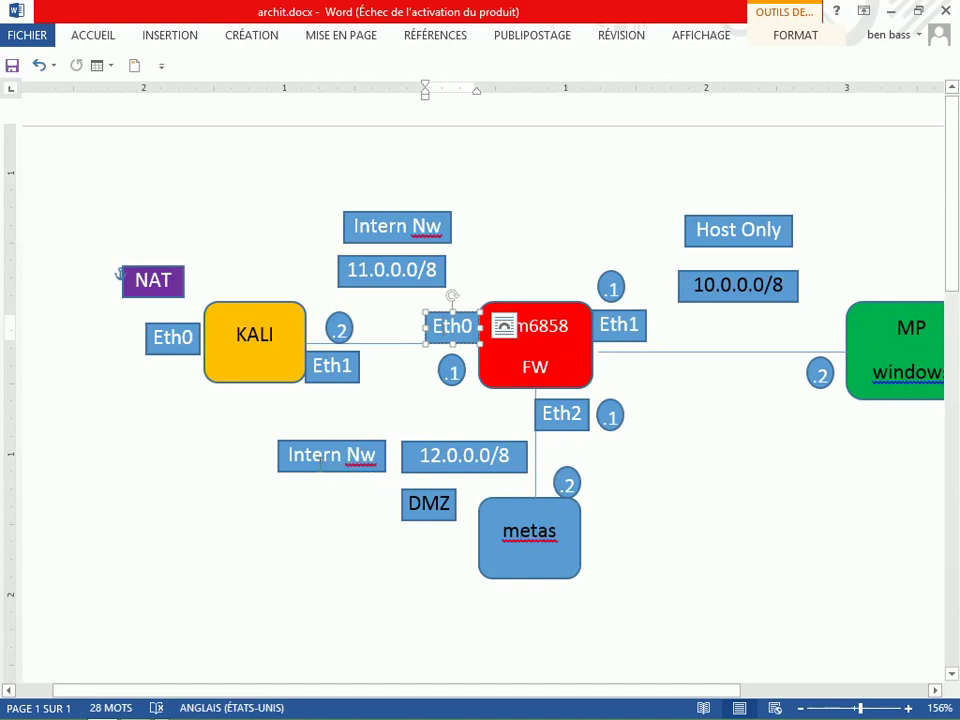
Attach vm_6858EPN's Adapter 3 to internal network intnet with promiscuous mode Allow All
{"action": "key", "text": "alt+Tab"}
{"action": "left_click", "coordinate": [490, 275]}
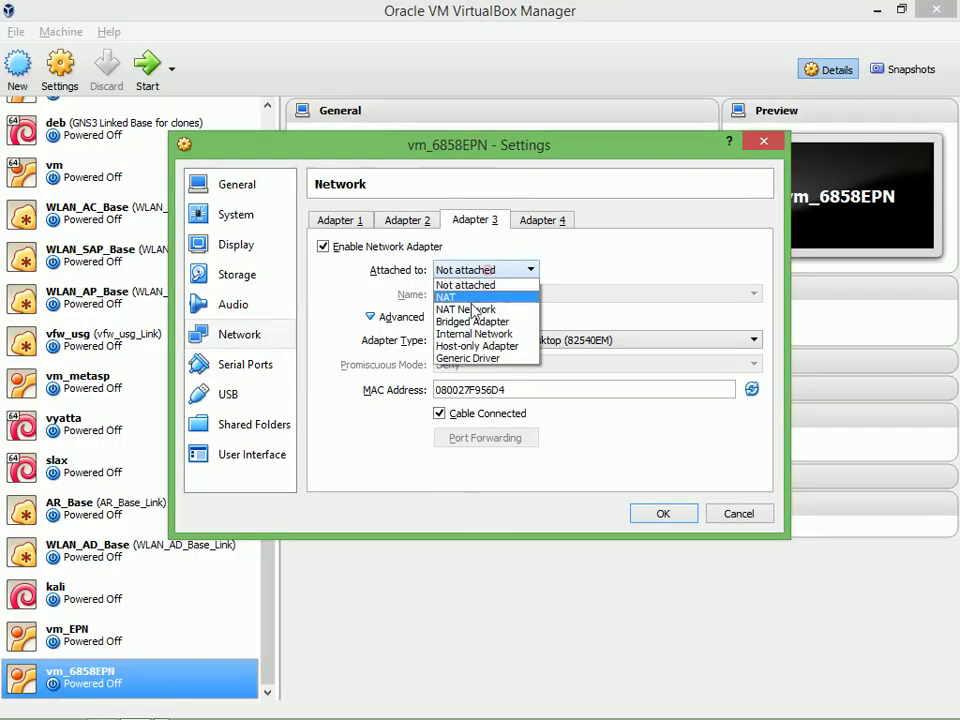
{"action": "left_click", "coordinate": [472, 332]}
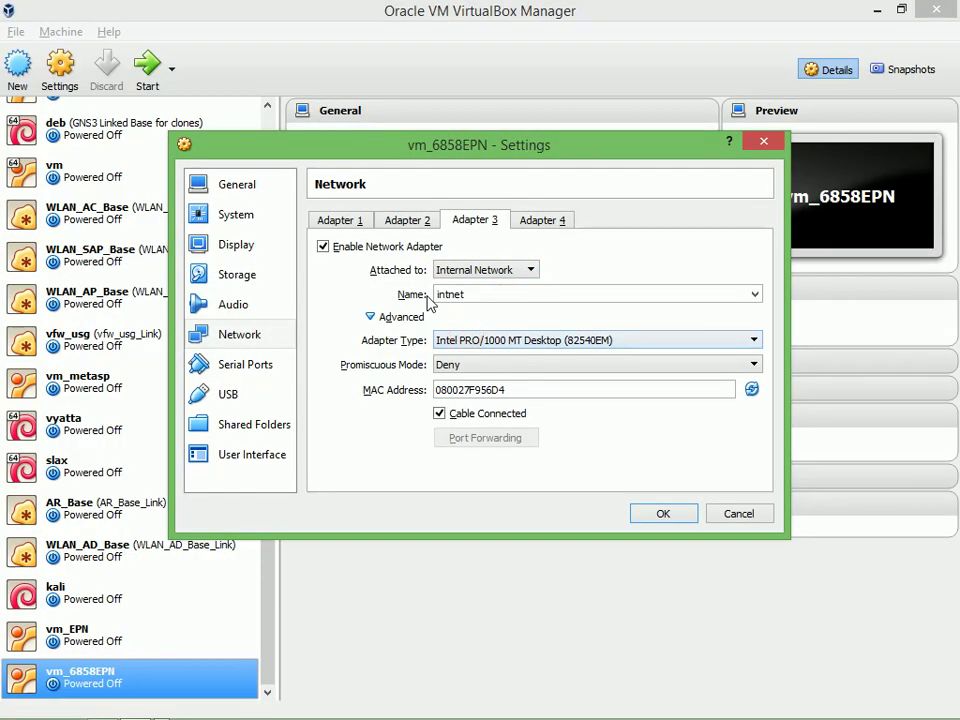
{"action": "left_click", "coordinate": [466, 364]}
{"action": "left_click", "coordinate": [456, 400]}
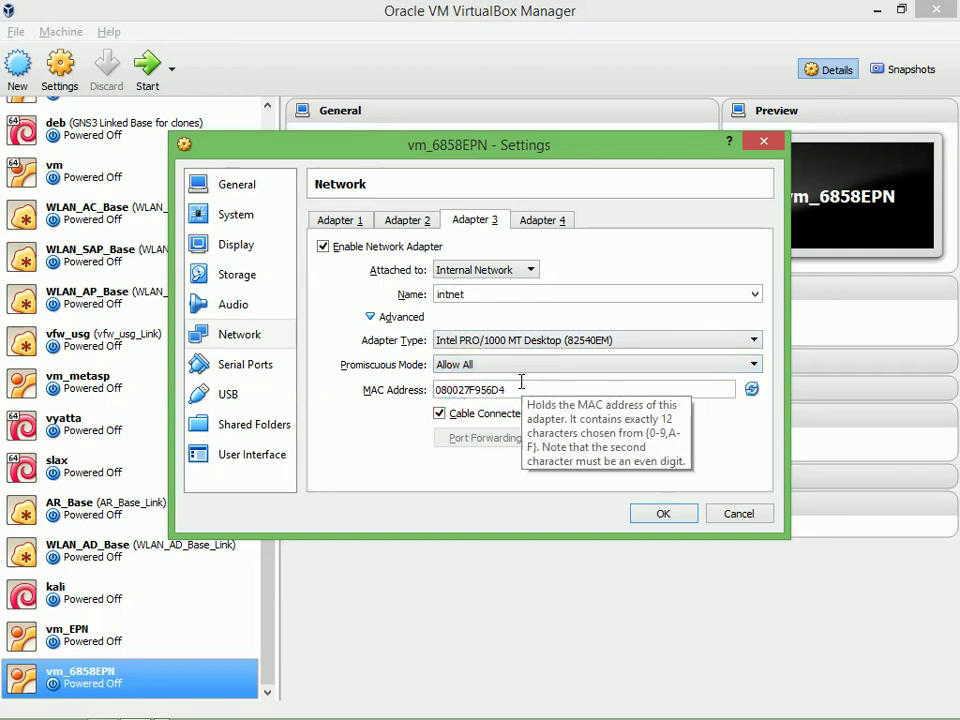
Review adapters 1–4, confirming adapter 4 stays disabled, and save the network settings
{"action": "left_click", "coordinate": [414, 222]}
{"action": "left_click", "coordinate": [480, 225]}
{"action": "left_click", "coordinate": [542, 224]}
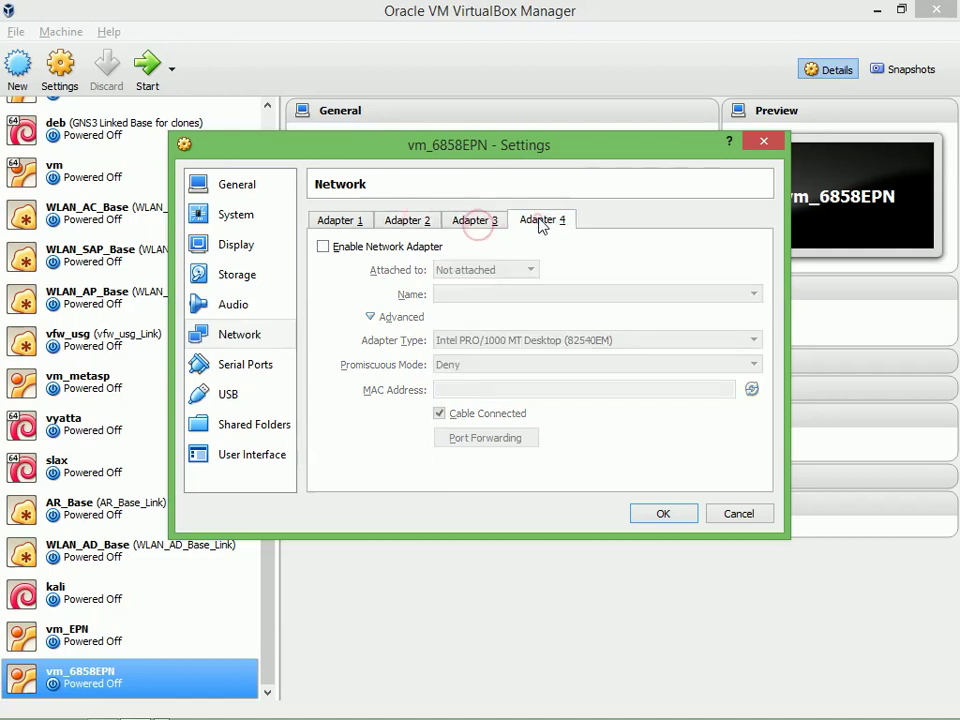
{"action": "left_click", "coordinate": [476, 229]}
{"action": "left_click", "coordinate": [416, 226]}
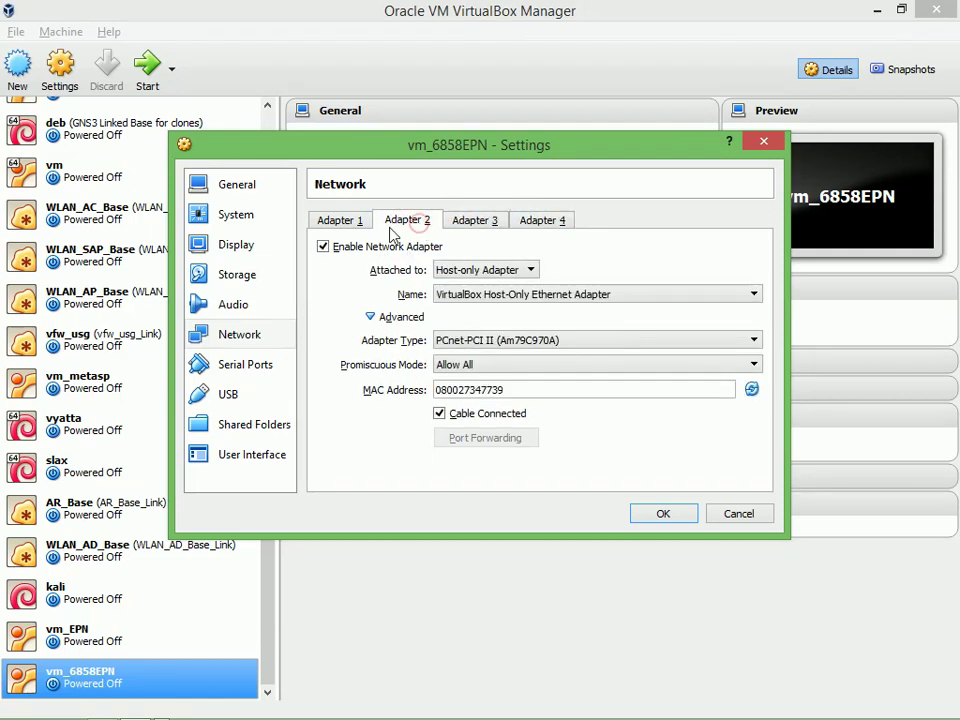
{"action": "left_click", "coordinate": [352, 224]}
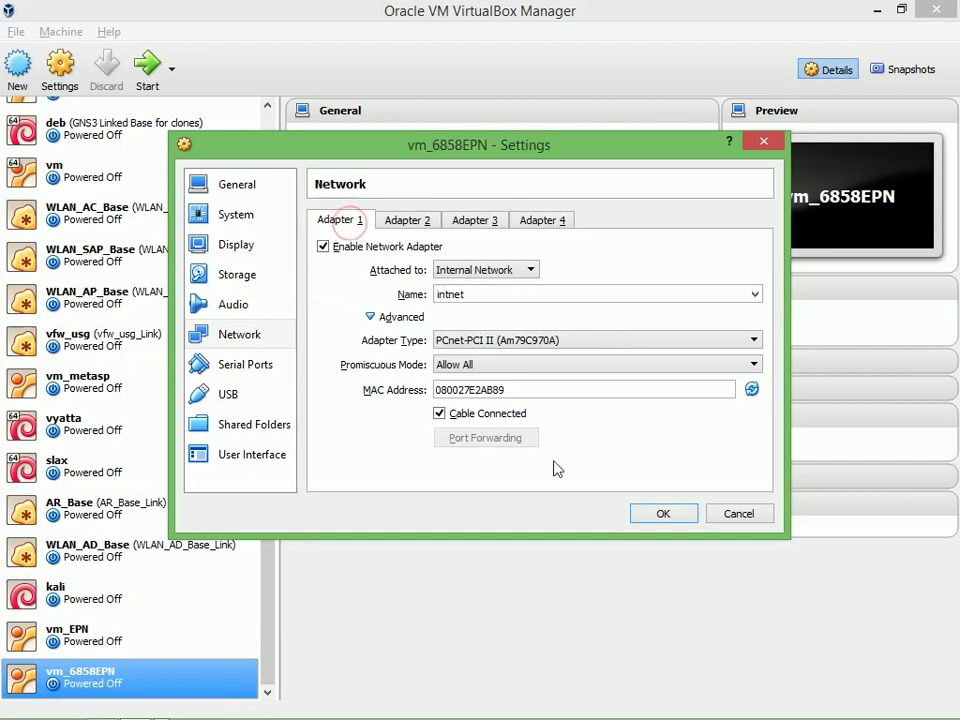
{"action": "left_click", "coordinate": [665, 515]}
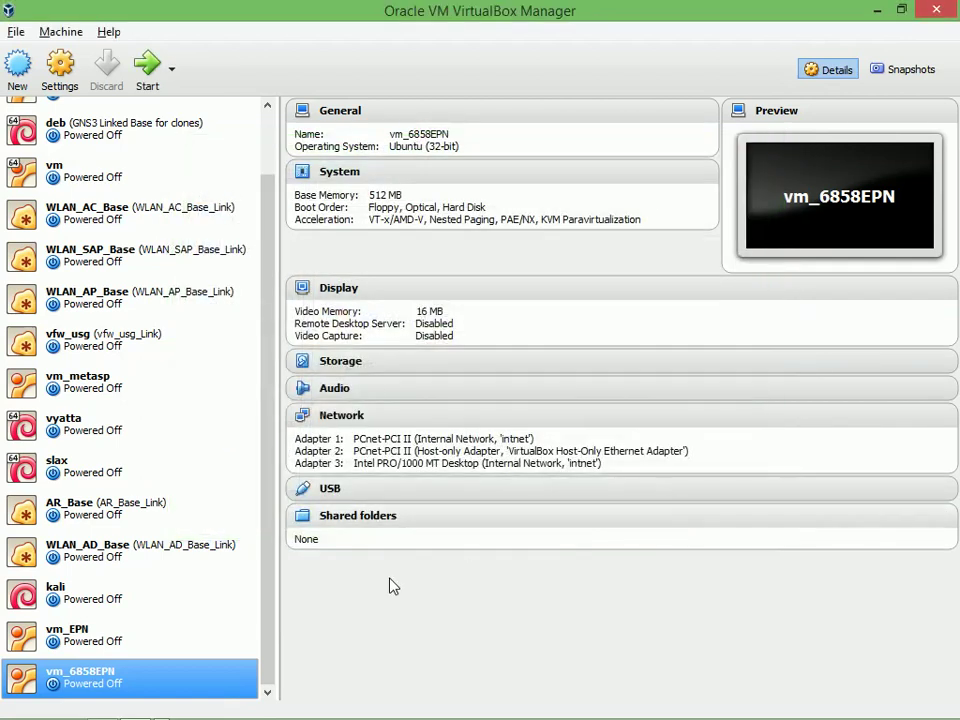
Select vm_EPN to view its details, then bring up the archit.docx diagram in Word
{"action": "left_click", "coordinate": [120, 640]}
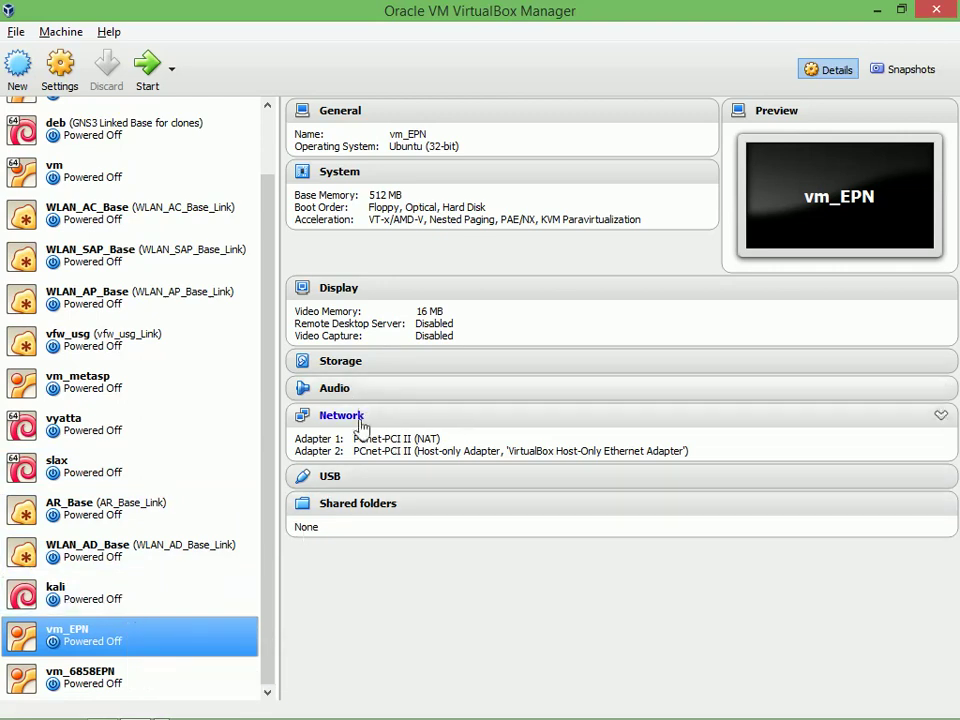
{"action": "key", "text": "alt+Tab"}
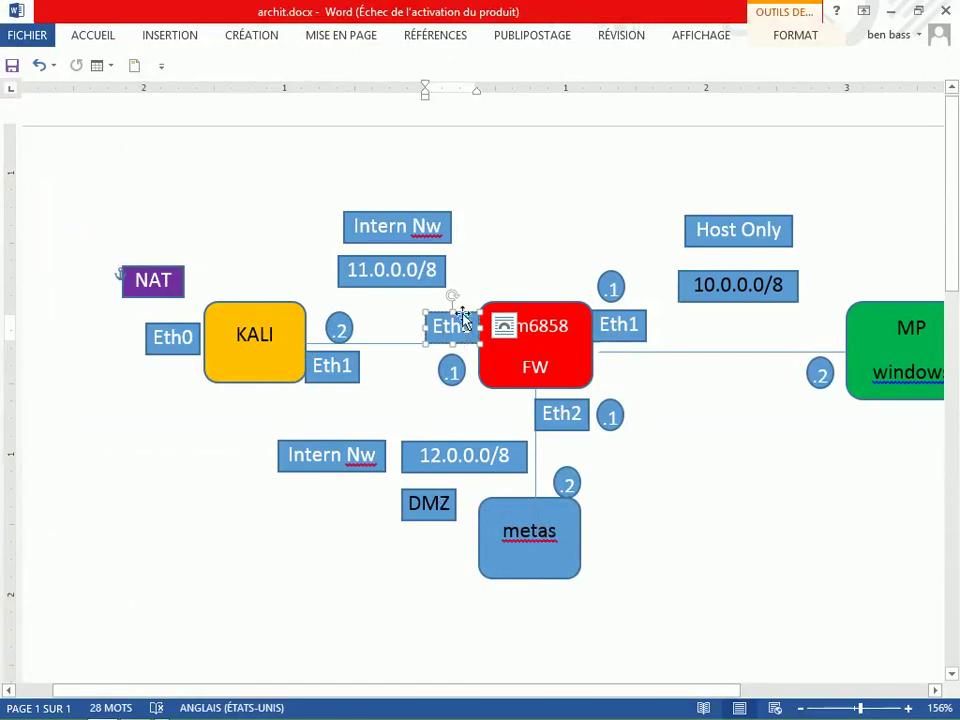
Paste a copy of the Eth0 label beside the metas box in archit.docx, then return to VirtualBox
{"action": "left_click", "coordinate": [632, 481]}
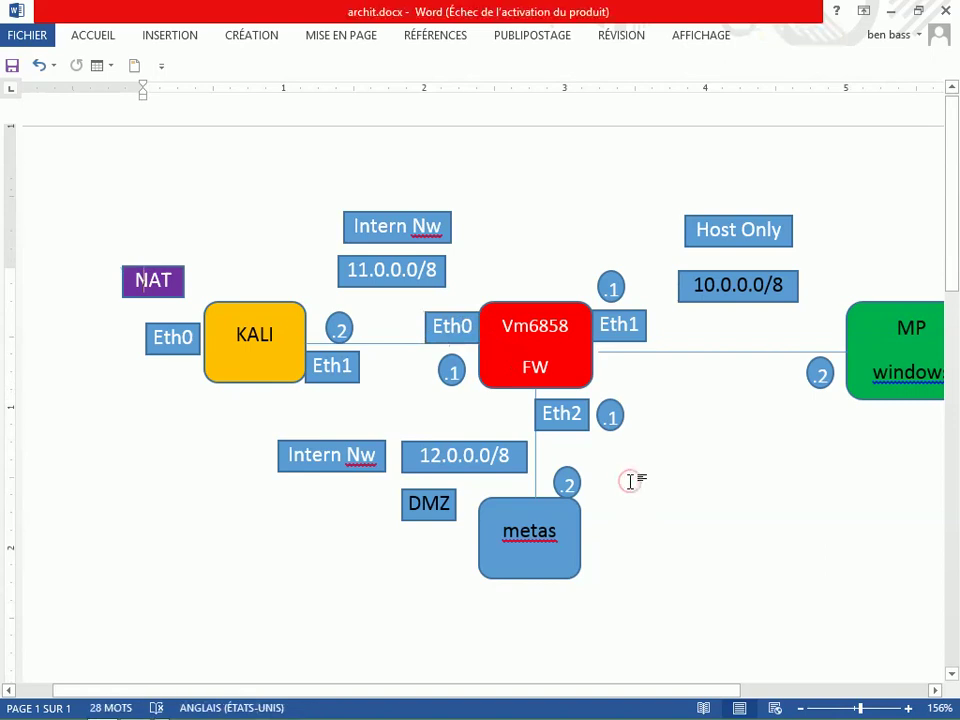
{"action": "key", "text": "ctrl+v"}
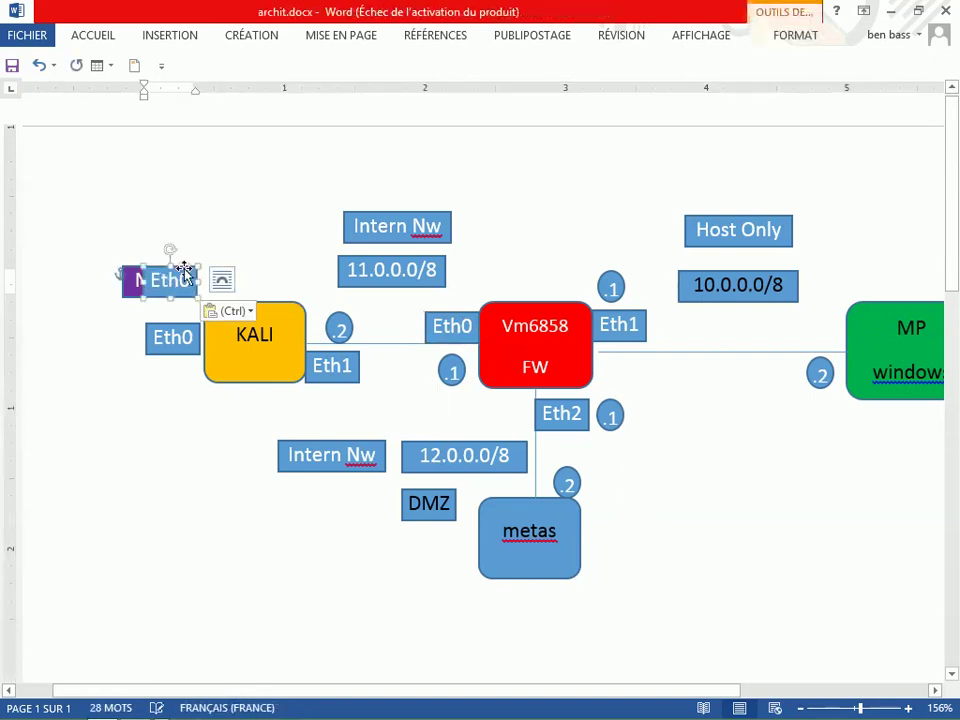
{"action": "left_click_drag", "start_coordinate": [188, 268], "coordinate": [631, 481]}
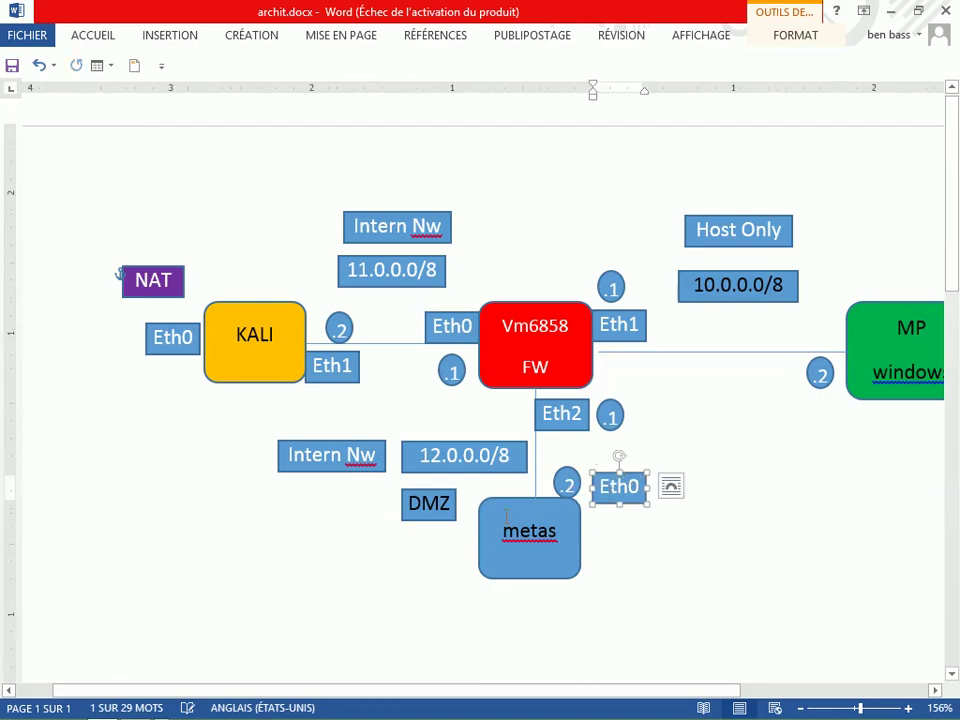
{"action": "key", "text": "alt+Tab"}
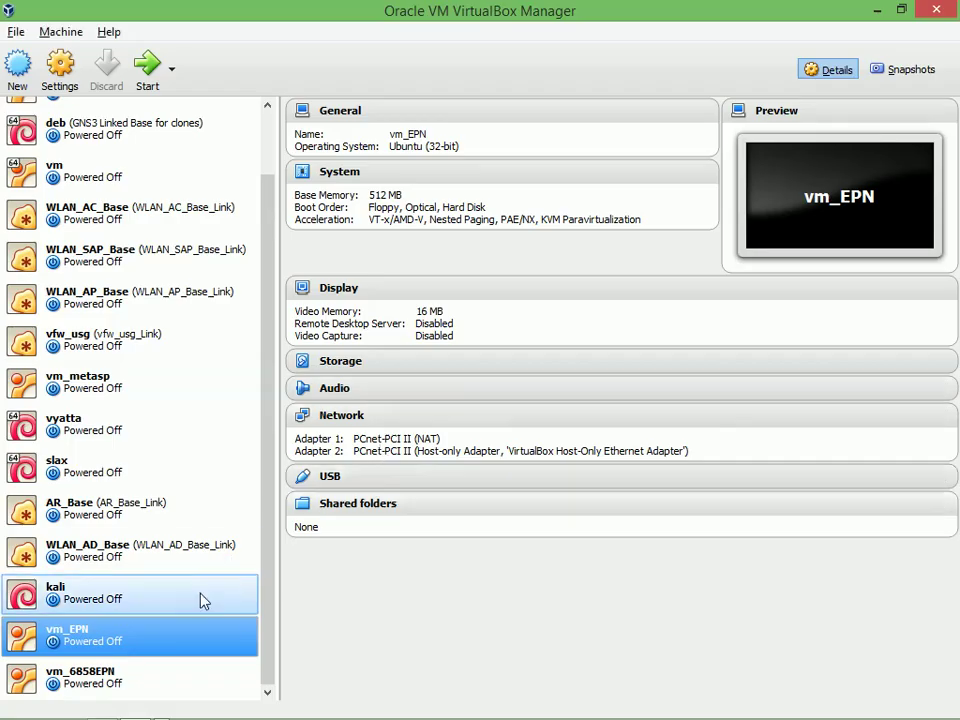
Set vm_EPN's Adapter 1 to Internal Network with promiscuous mode Allow All
{"action": "left_click", "coordinate": [343, 416]}
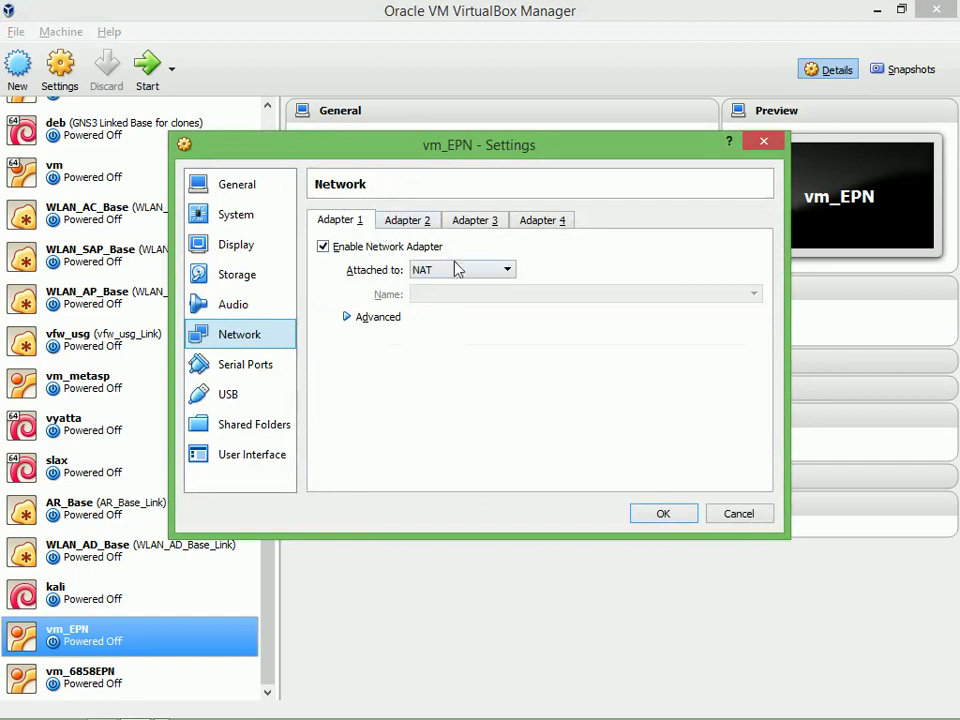
{"action": "left_click", "coordinate": [446, 267]}
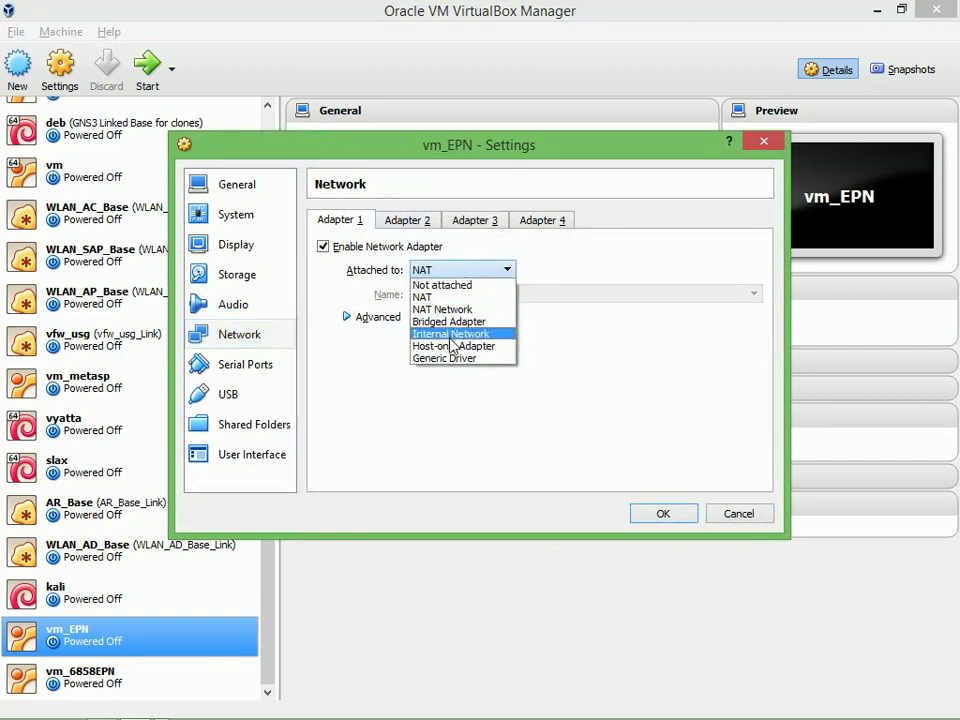
{"action": "left_click", "coordinate": [449, 334]}
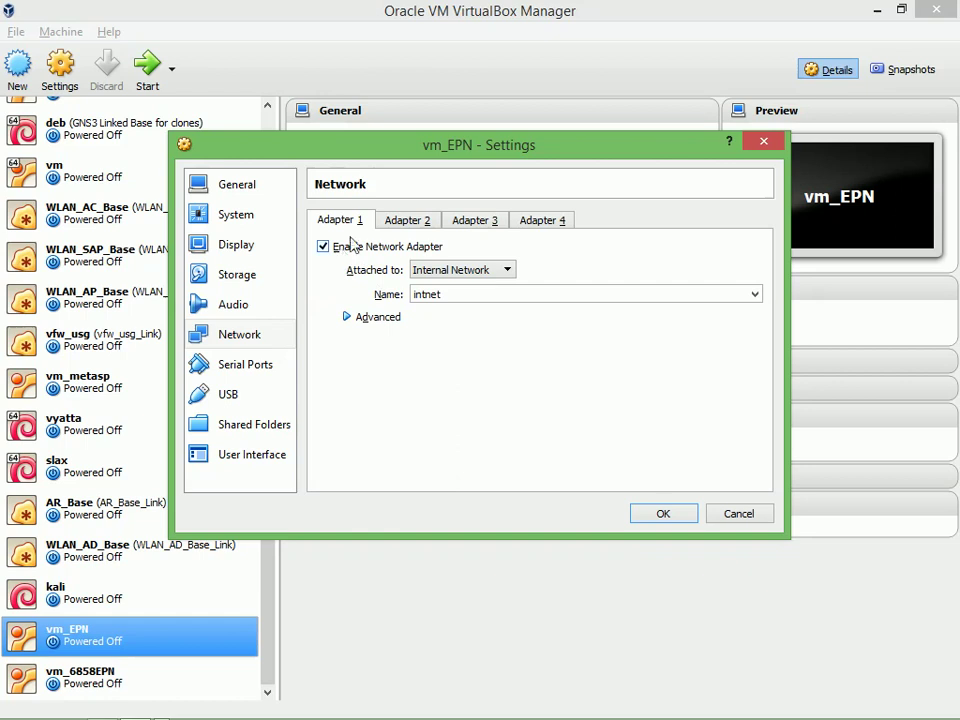
{"action": "left_click", "coordinate": [371, 319]}
{"action": "left_click", "coordinate": [459, 364]}
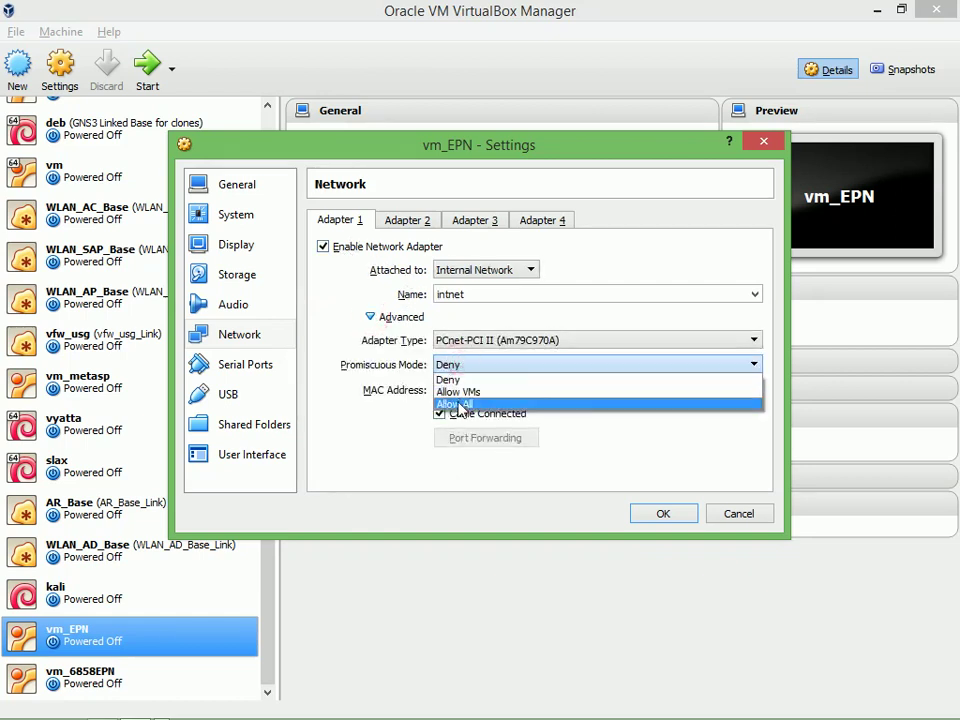
{"action": "left_click", "coordinate": [458, 404]}
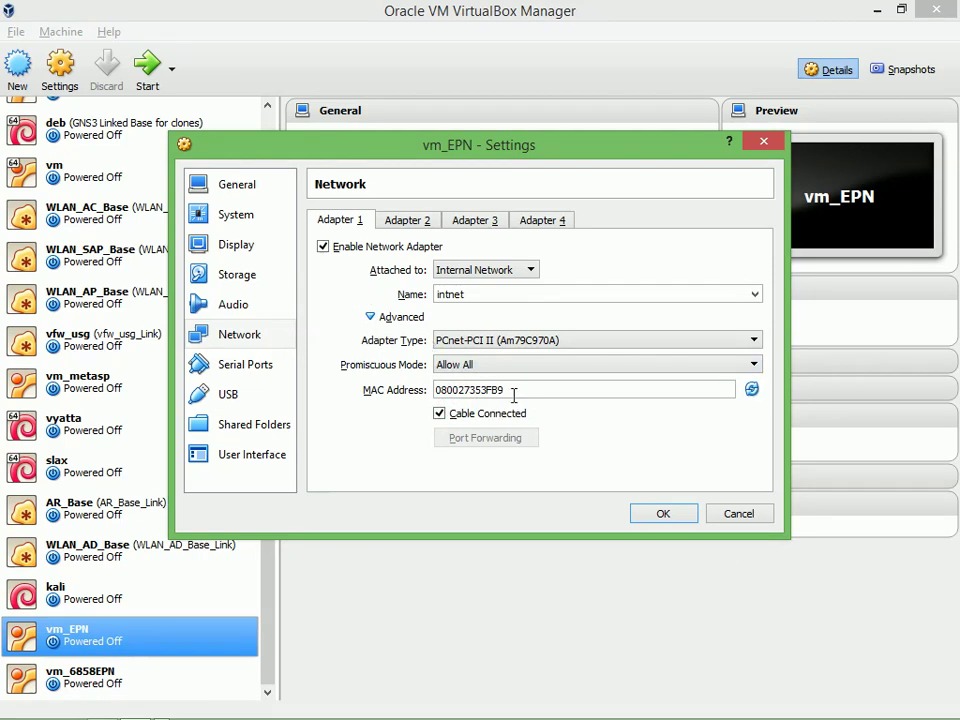
Disable Adapter 2, check adapters 3 and 4, and save vm_EPN's network settings
{"action": "left_click", "coordinate": [420, 221]}
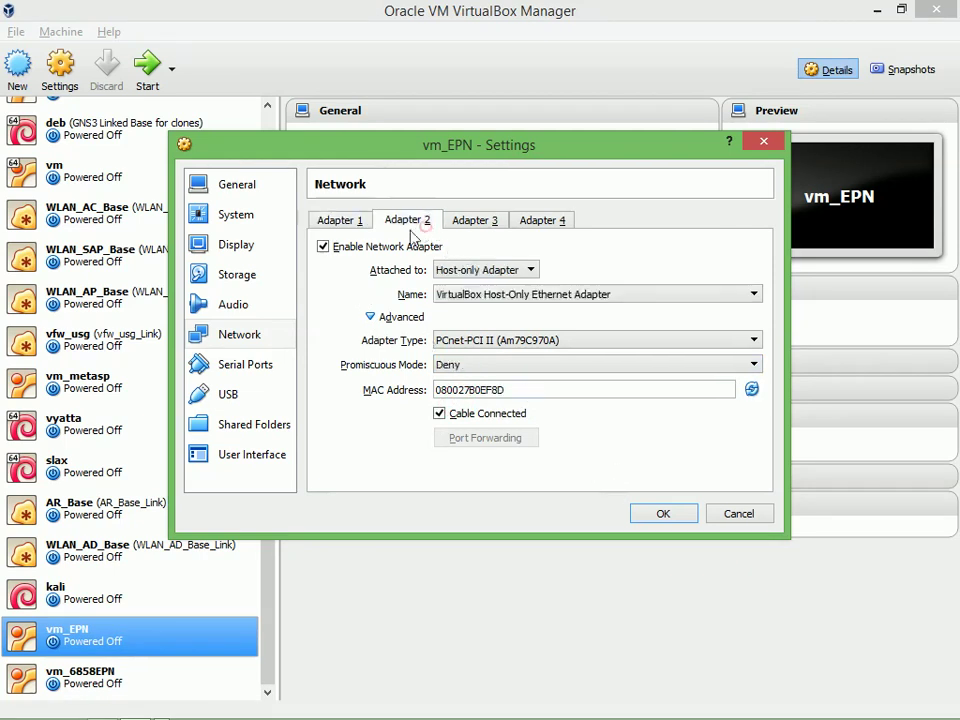
{"action": "left_click", "coordinate": [390, 247]}
{"action": "left_click", "coordinate": [476, 221]}
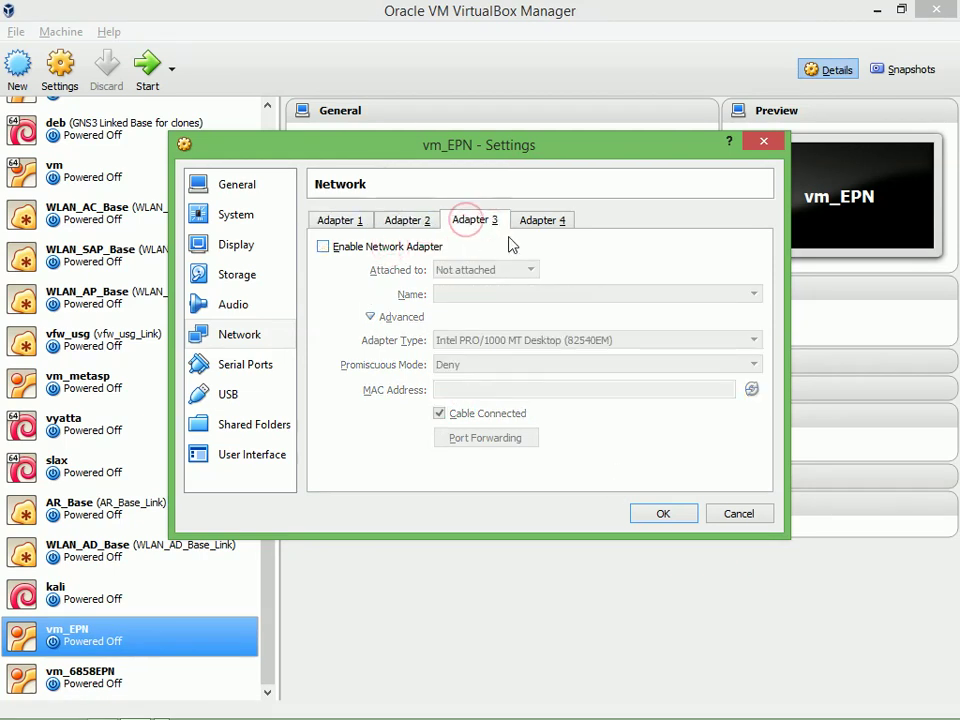
{"action": "left_click", "coordinate": [540, 220]}
{"action": "left_click", "coordinate": [355, 222]}
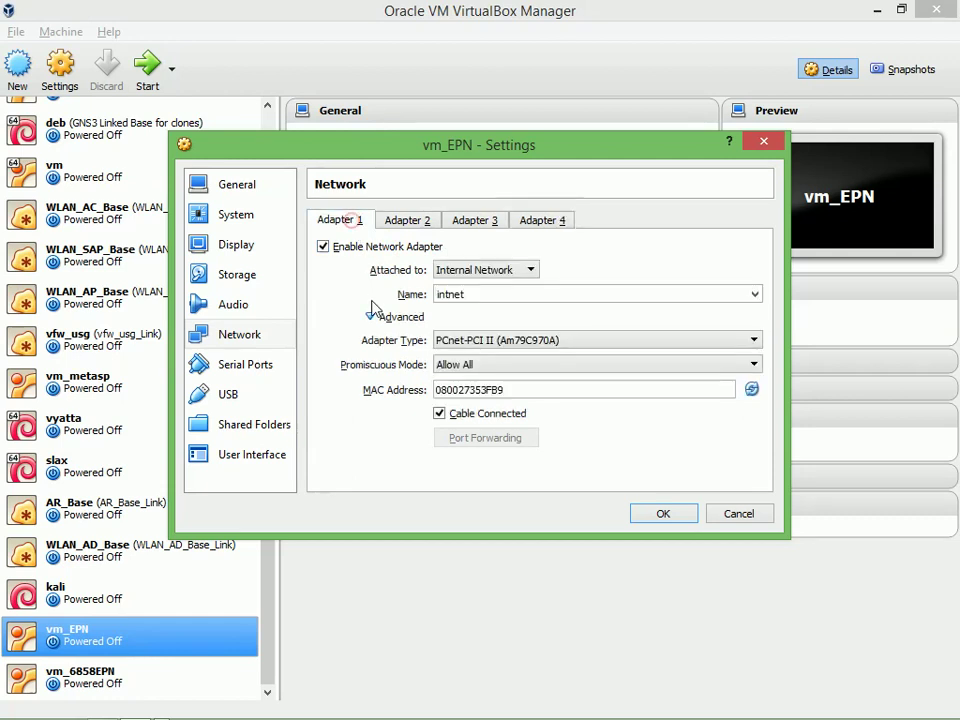
{"action": "left_click", "coordinate": [660, 514]}
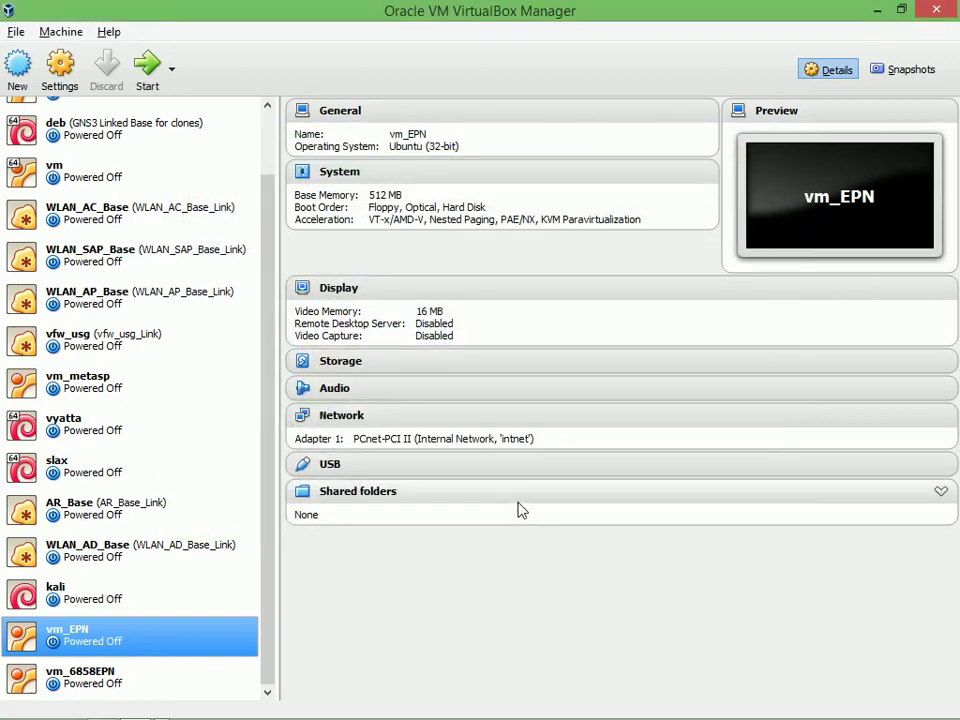
After checking the Word diagram, select kali to show its NAT and intnet adapters
{"action": "key", "text": "alt+Tab"}
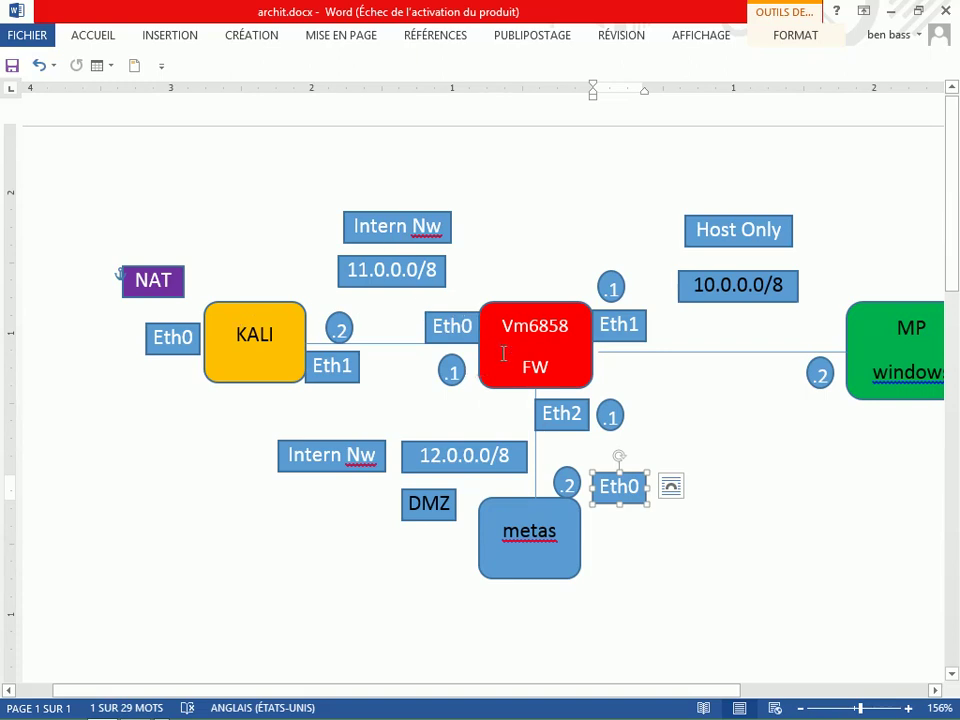
{"action": "key", "text": "alt+Tab"}
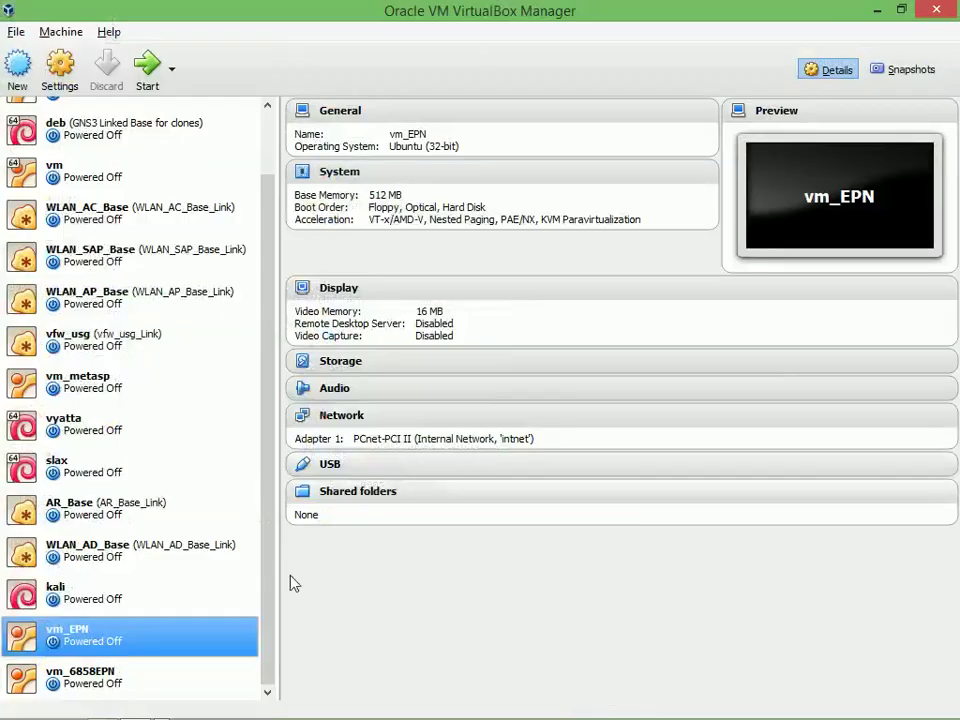
{"action": "left_click", "coordinate": [117, 602]}
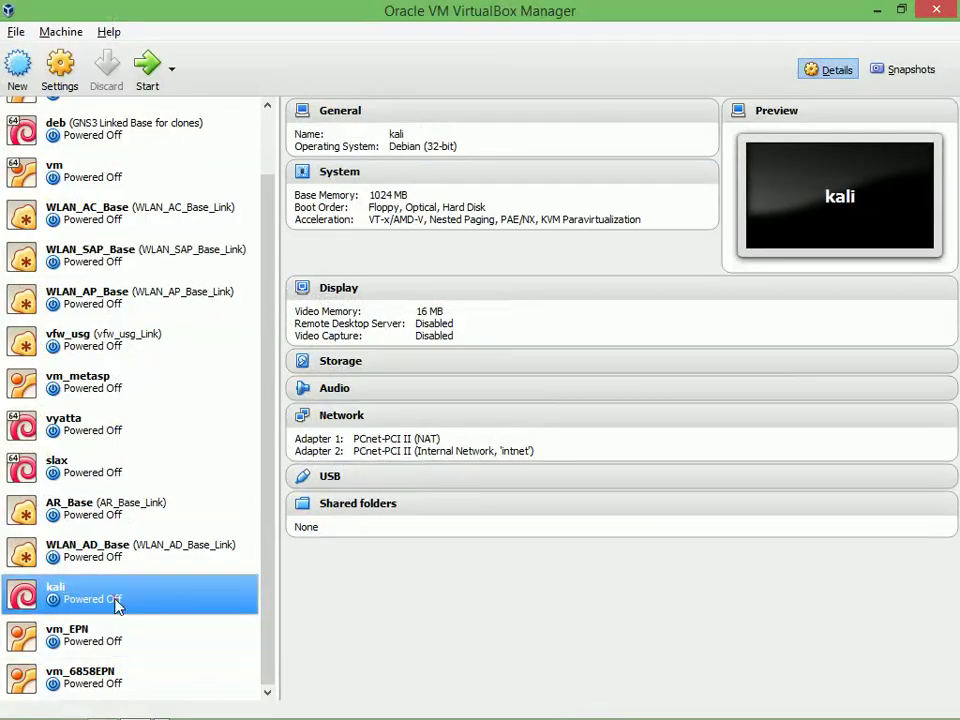
Launch the kali VM with Normal Start from the Start dropdown
{"action": "left_click", "coordinate": [172, 69]}
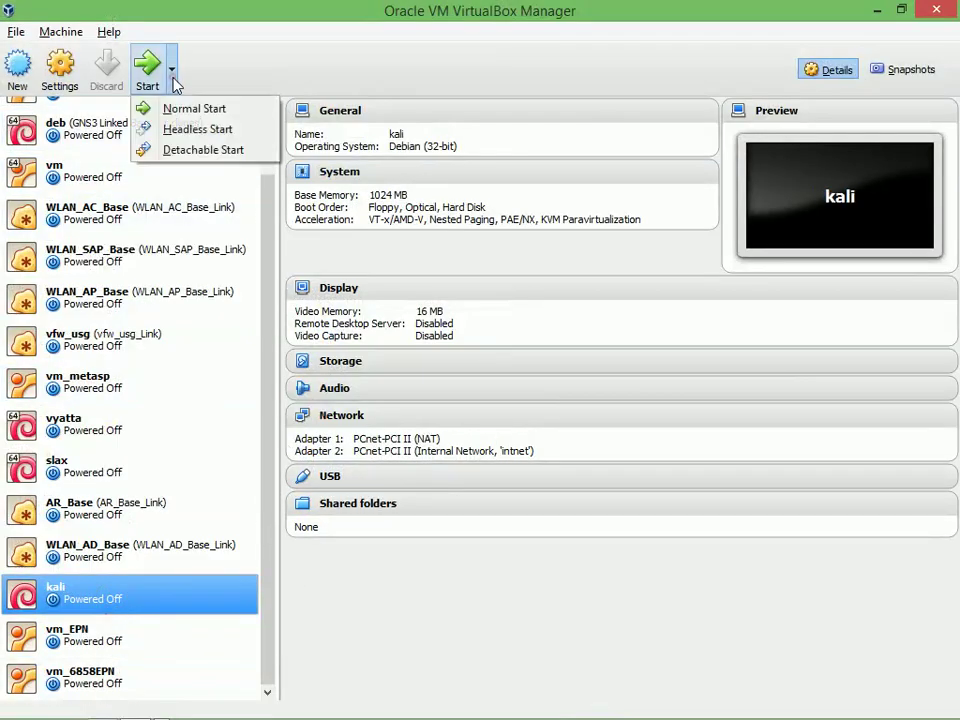
{"action": "left_click", "coordinate": [210, 112]}
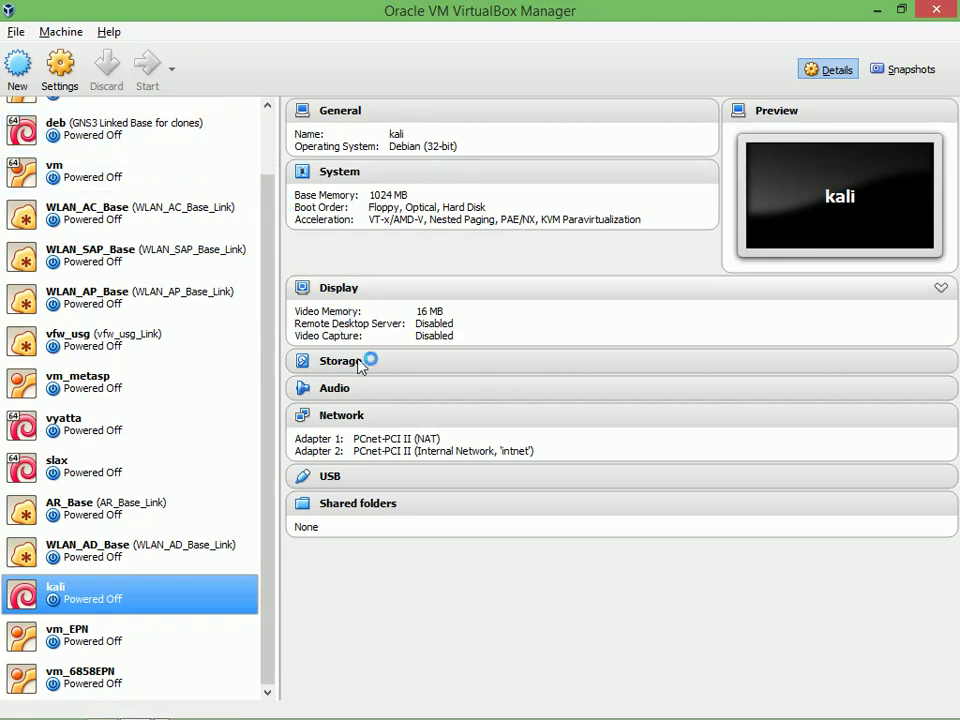
{"action": "key", "text": "alt+Tab"}
{"action": "key", "text": "alt+Tab"}
{"action": "key", "text": "alt+Tab"}
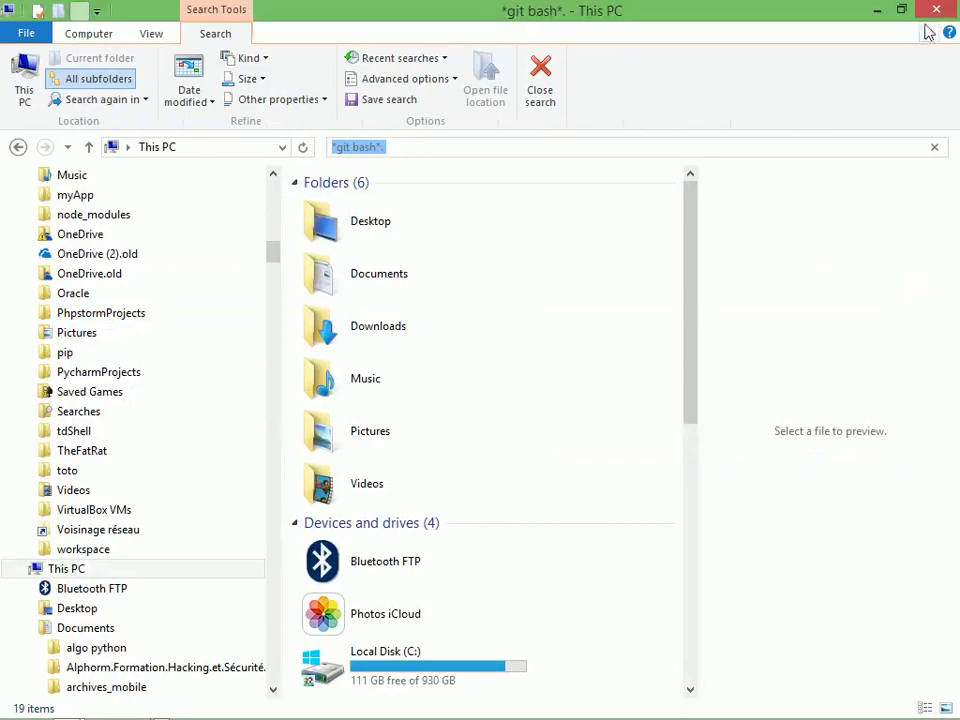
Close the leftover Explorer and Sublime Text windows and return to VirtualBox Manager
{"action": "key", "text": "alt+Tab"}
{"action": "key", "text": "alt+Tab"}
{"action": "key", "text": "alt+Tab"}
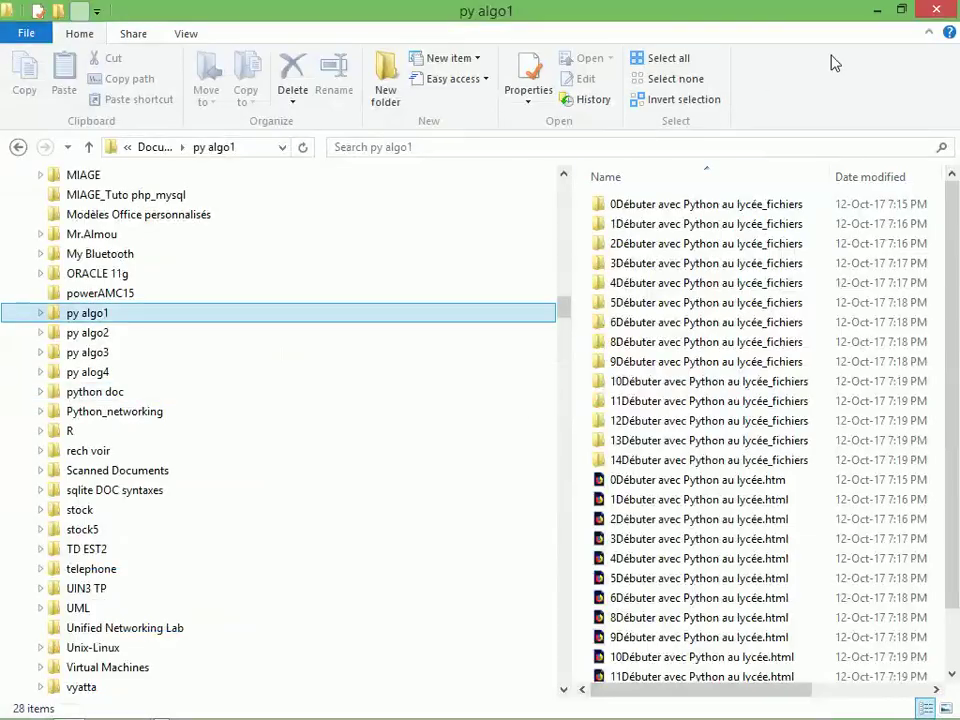
{"action": "left_click", "coordinate": [936, 9]}
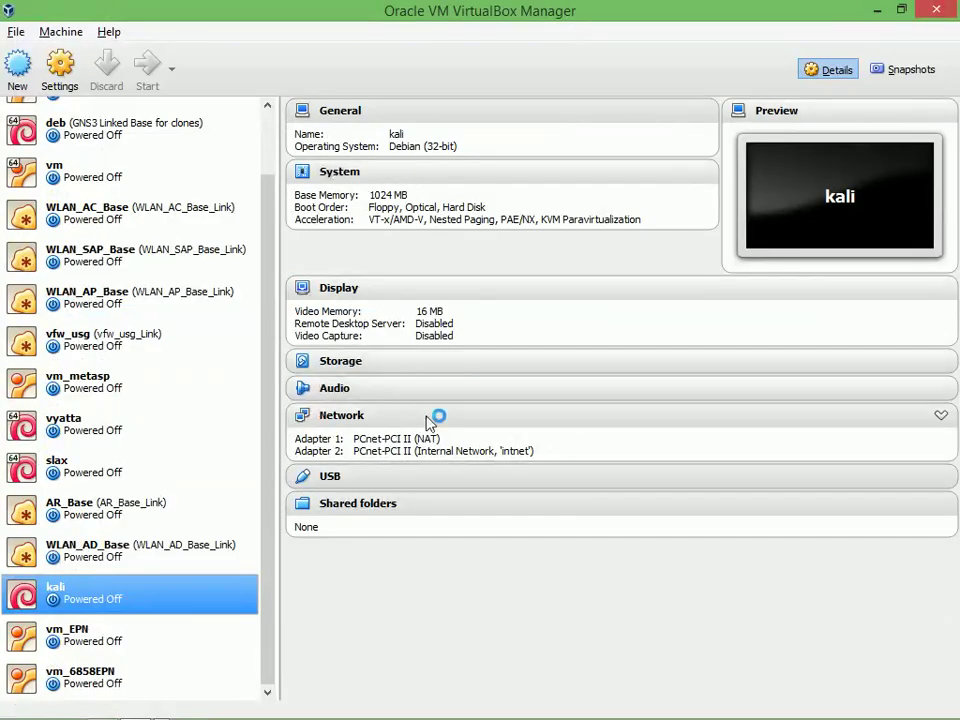
{"action": "key", "text": "alt+Tab"}
{"action": "key", "text": "alt+Tab"}
{"action": "key", "text": "alt+Tab"}
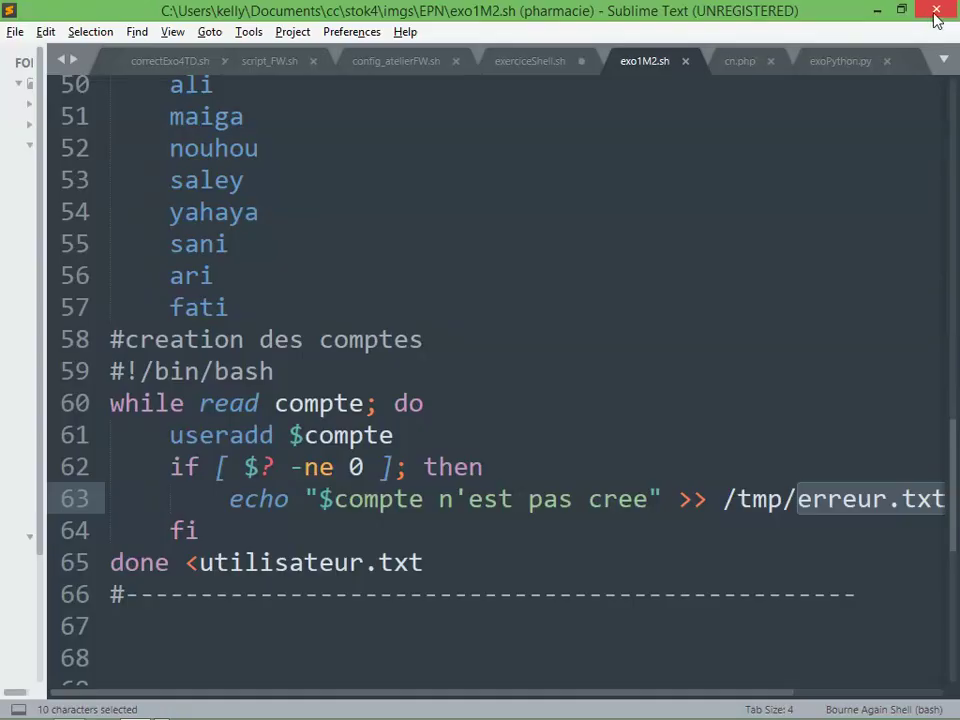
{"action": "left_click", "coordinate": [936, 10]}
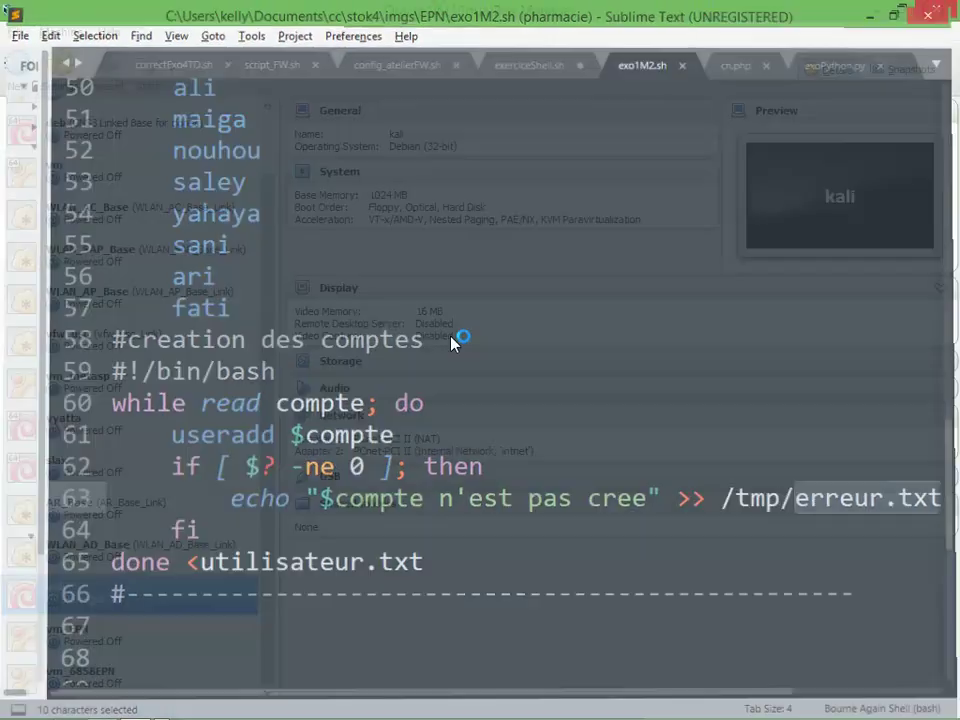
{"action": "key", "text": "alt+Tab"}
{"action": "key", "text": "alt+Tab"}
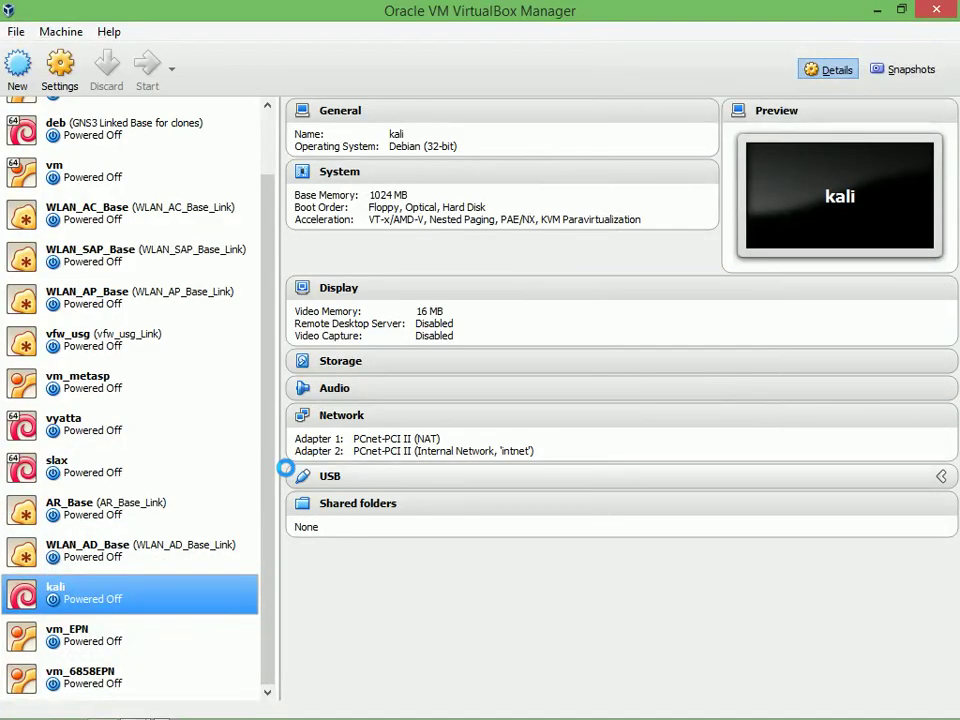
{"action": "key", "text": "alt+Tab"}
{"action": "key", "text": "alt+Tab"}
{"action": "key", "text": "alt+Tab"}
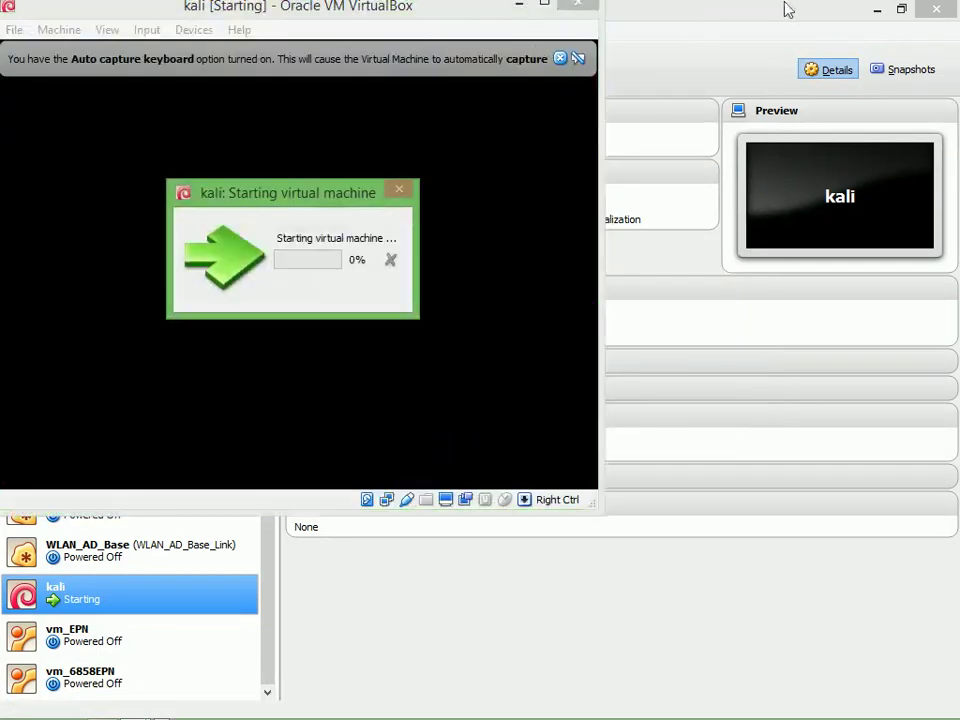
Select vm_6858EPN and launch it with Normal Start from the Start dropdown
{"action": "left_click", "coordinate": [877, 9]}
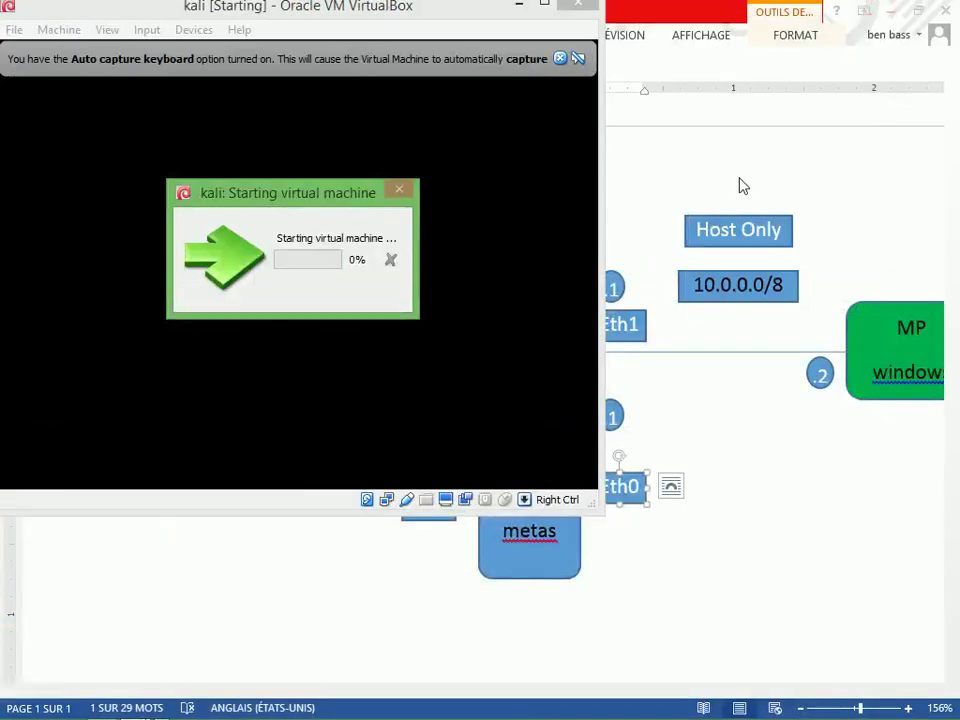
{"action": "key", "text": "alt+Tab"}
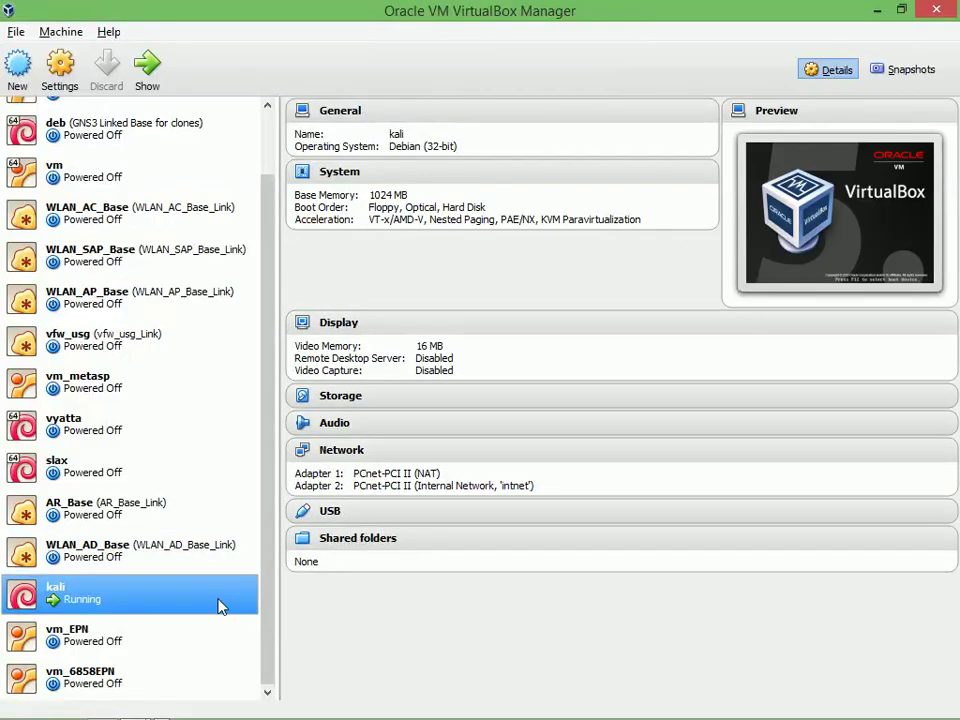
{"action": "left_click", "coordinate": [97, 679]}
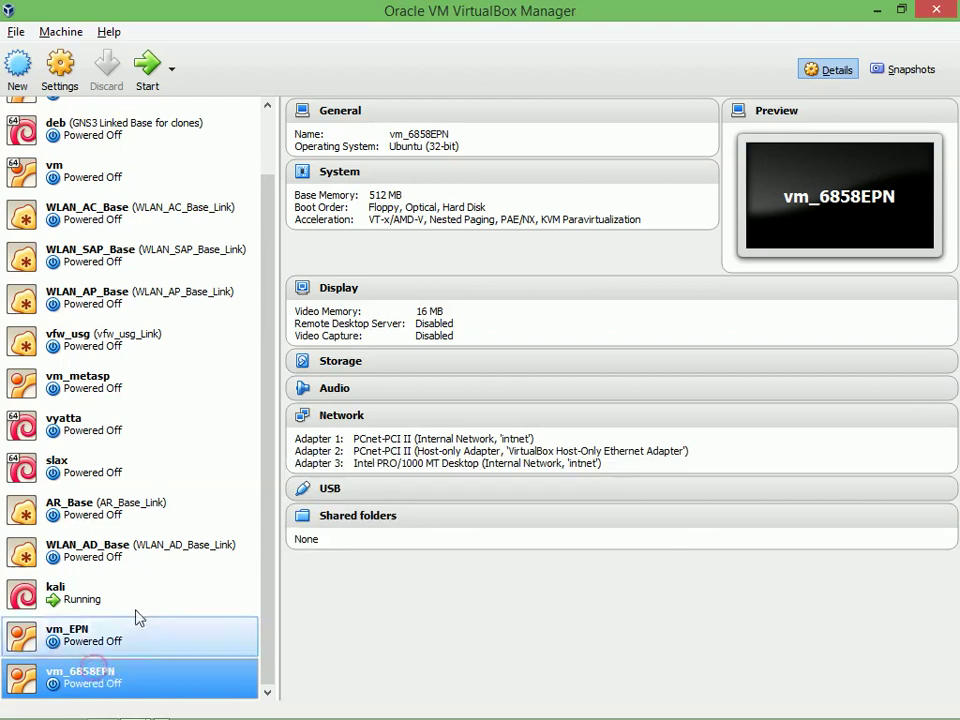
{"action": "left_click", "coordinate": [172, 68]}
{"action": "left_click", "coordinate": [170, 108]}
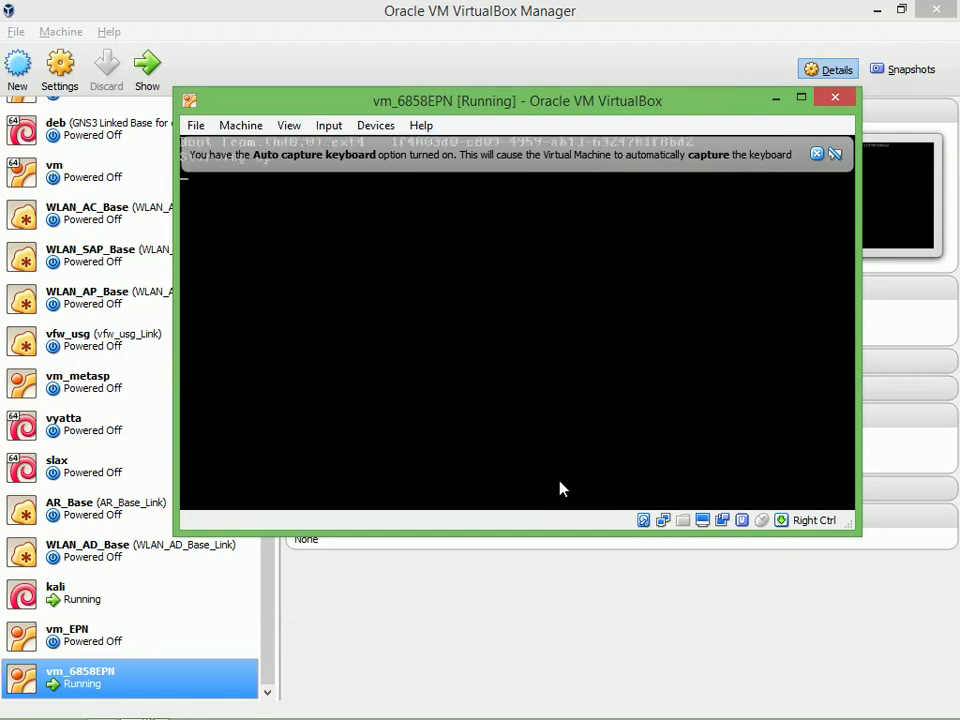
{"action": "left_click", "coordinate": [101, 636]}
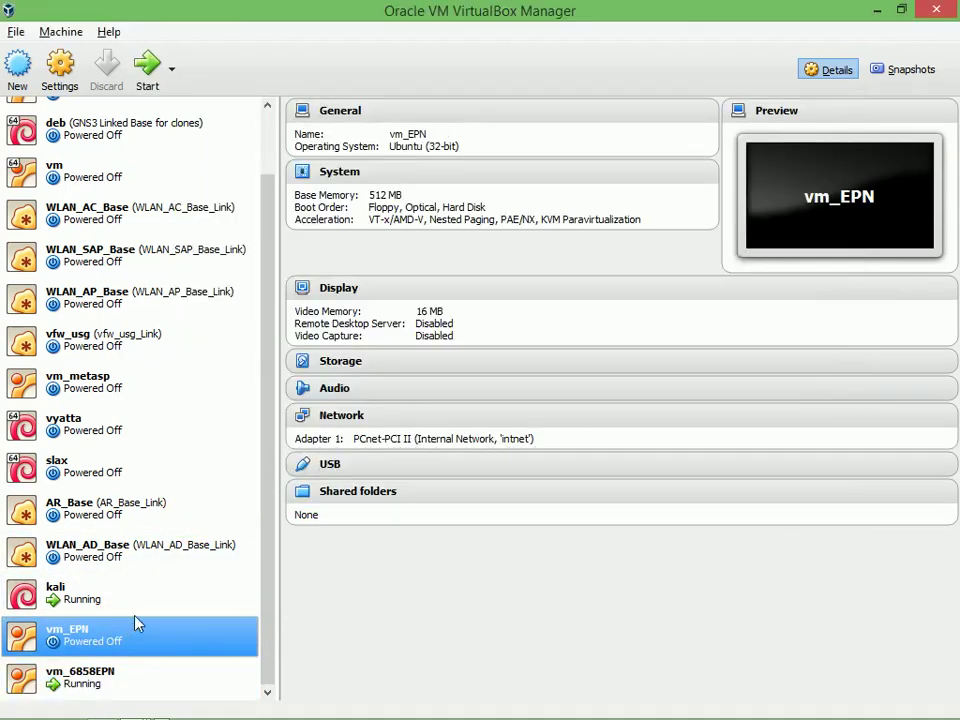
Launch vm_EPN with Normal Start so it runs in its own console window
{"action": "left_click", "coordinate": [175, 82]}
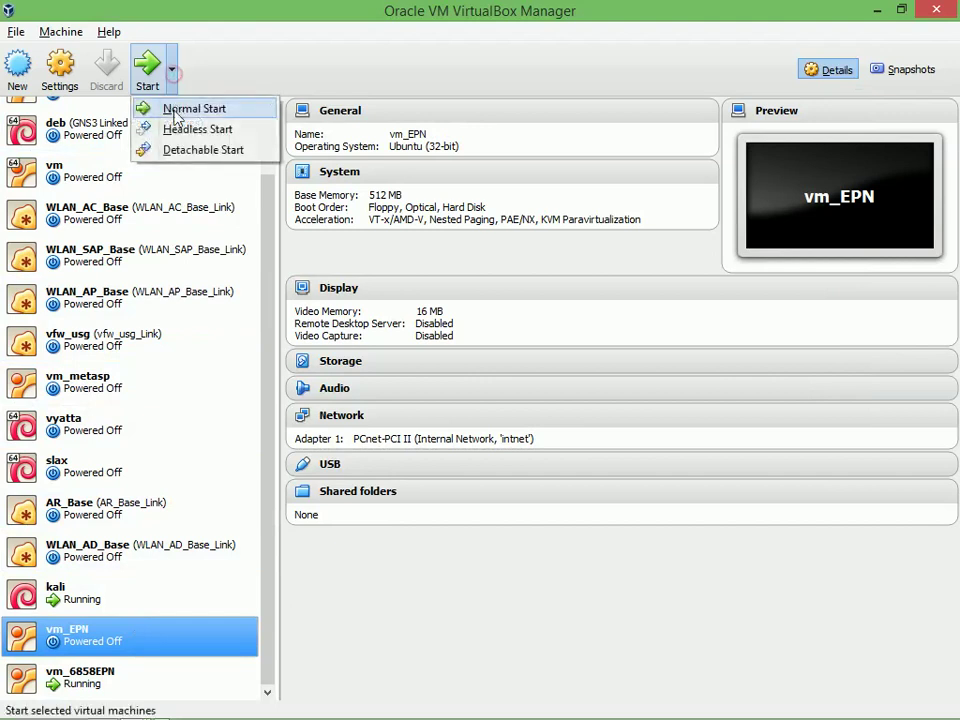
{"action": "left_click", "coordinate": [172, 106]}
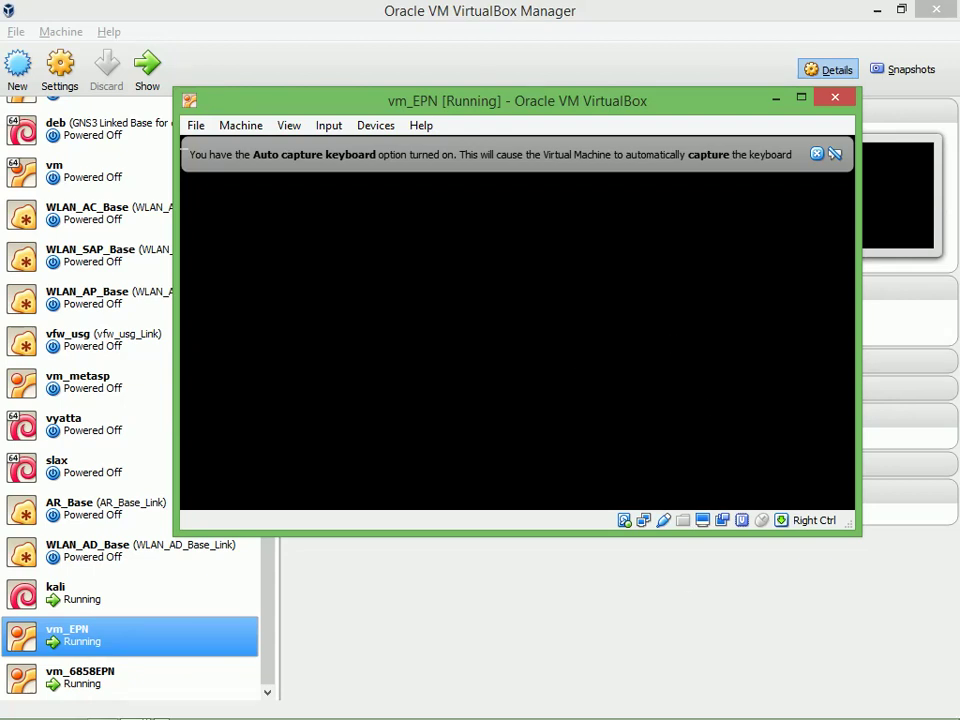
{"action": "left_click", "coordinate": [835, 708]}
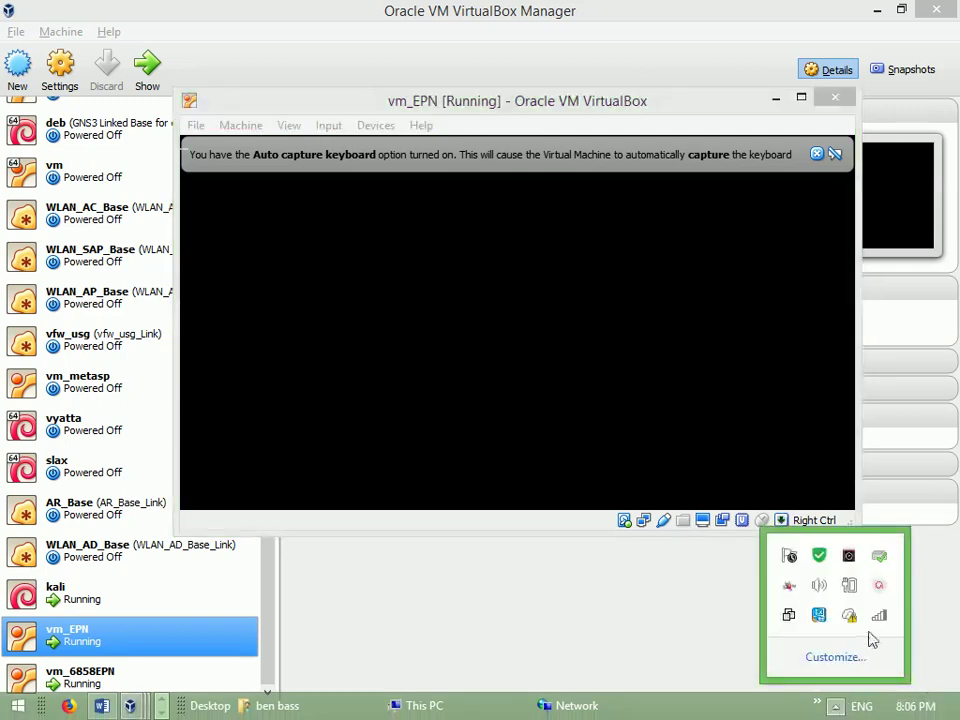
{"action": "left_click", "coordinate": [879, 556]}
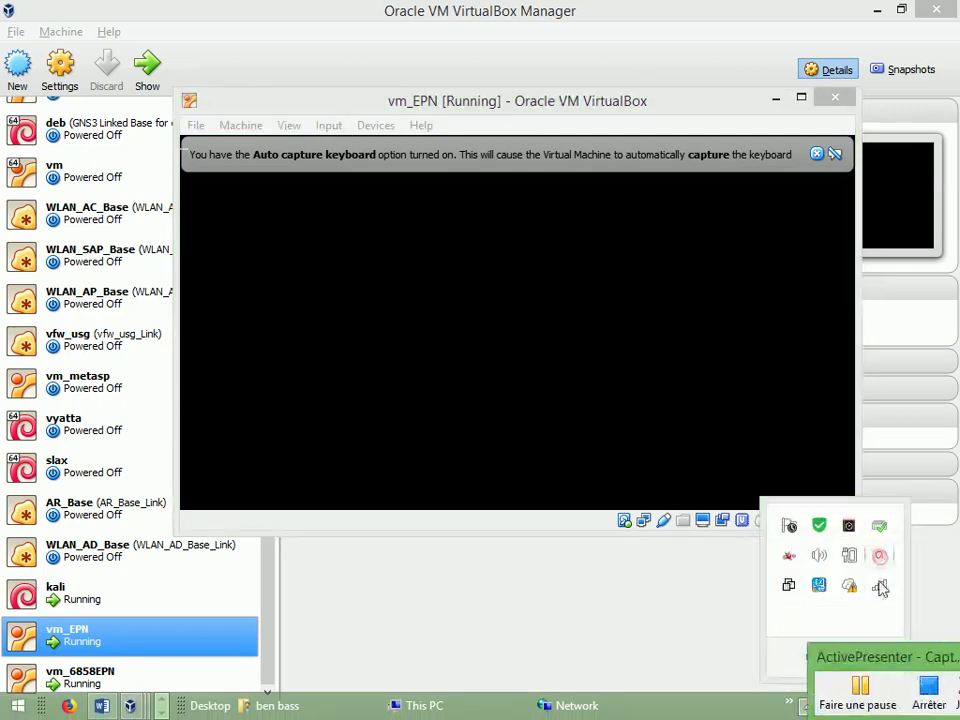
Dismiss the auto-capture notice and log in to vm_6858EPN's console as root
{"action": "left_click", "coordinate": [862, 704]}
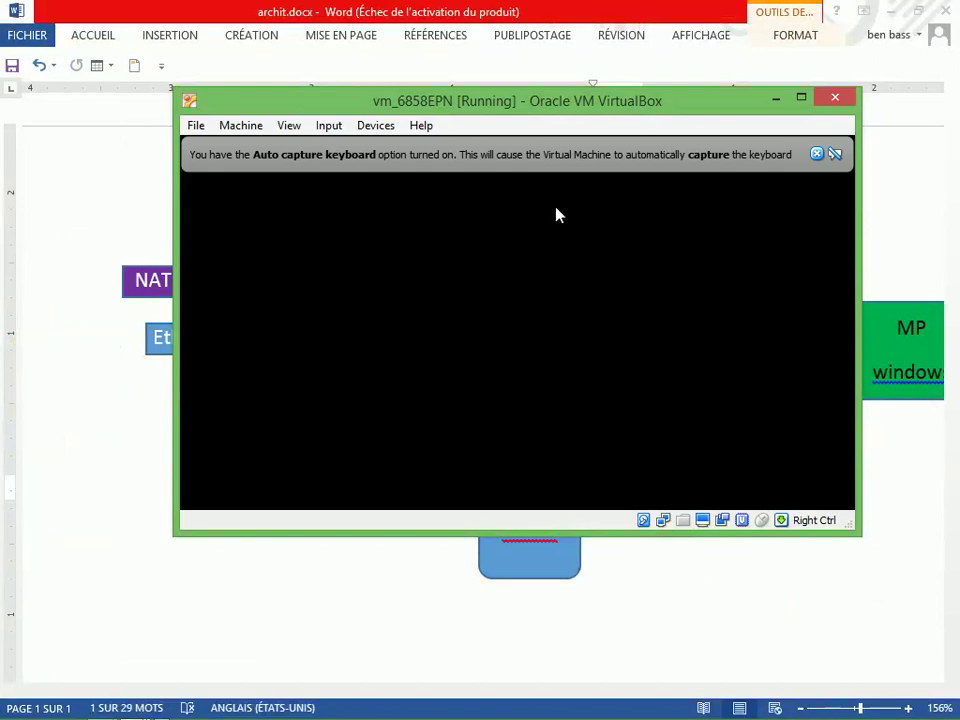
{"action": "left_click", "coordinate": [817, 154]}
{"action": "left_click_drag", "start_coordinate": [559, 97], "coordinate": [655, 405]}
{"action": "key", "text": "Return"}
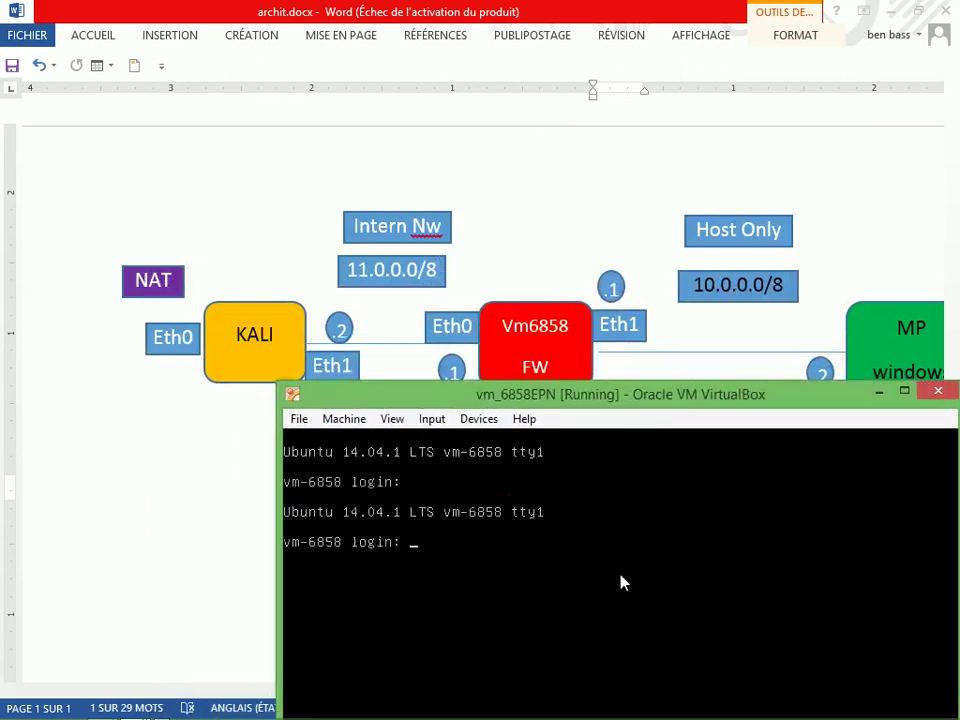
{"action": "type", "text": "root"}
{"action": "key", "text": "Return"}
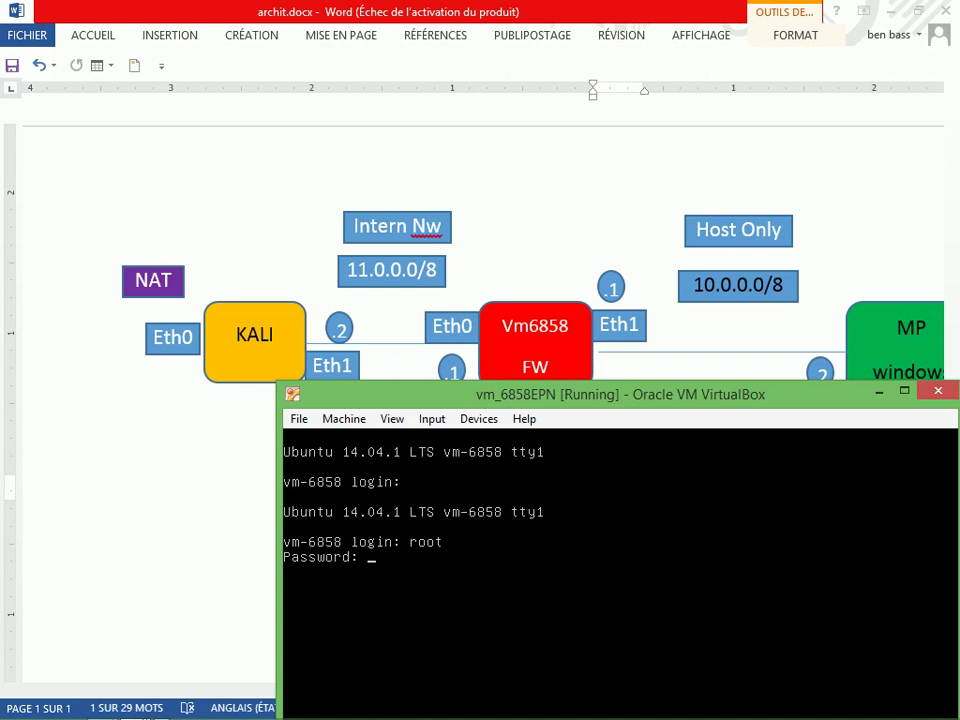
{"action": "key", "text": "Return"}
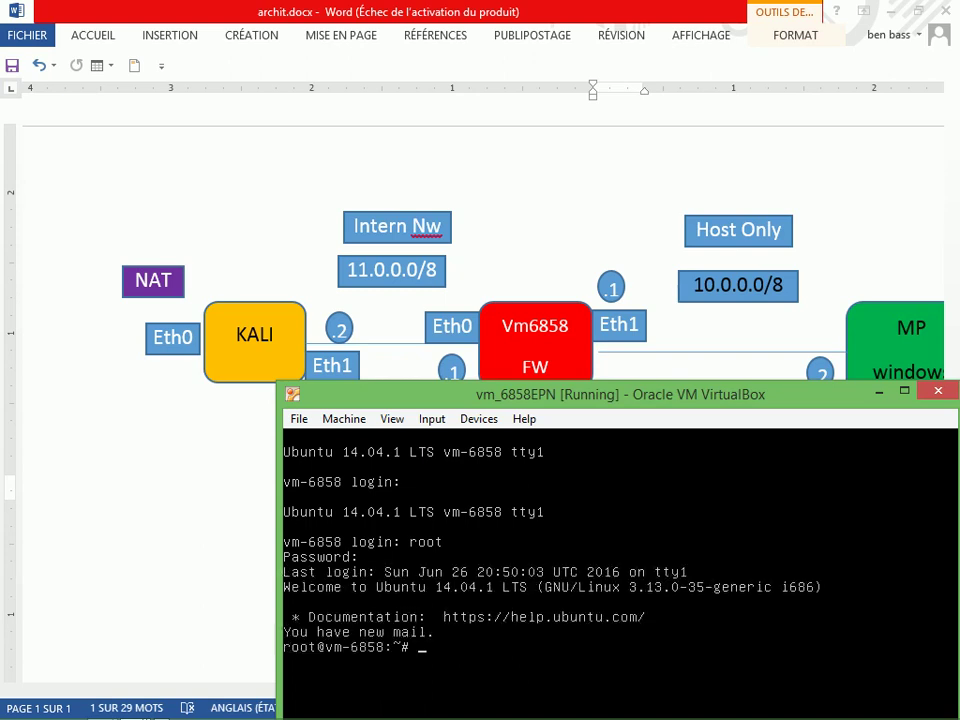
Run ifconfig on vm_6858EPN to list its current network interfaces
{"action": "type", "text": "ifconfig e"}
{"action": "key", "text": "BackSpace"}
{"action": "key", "text": "Return"}
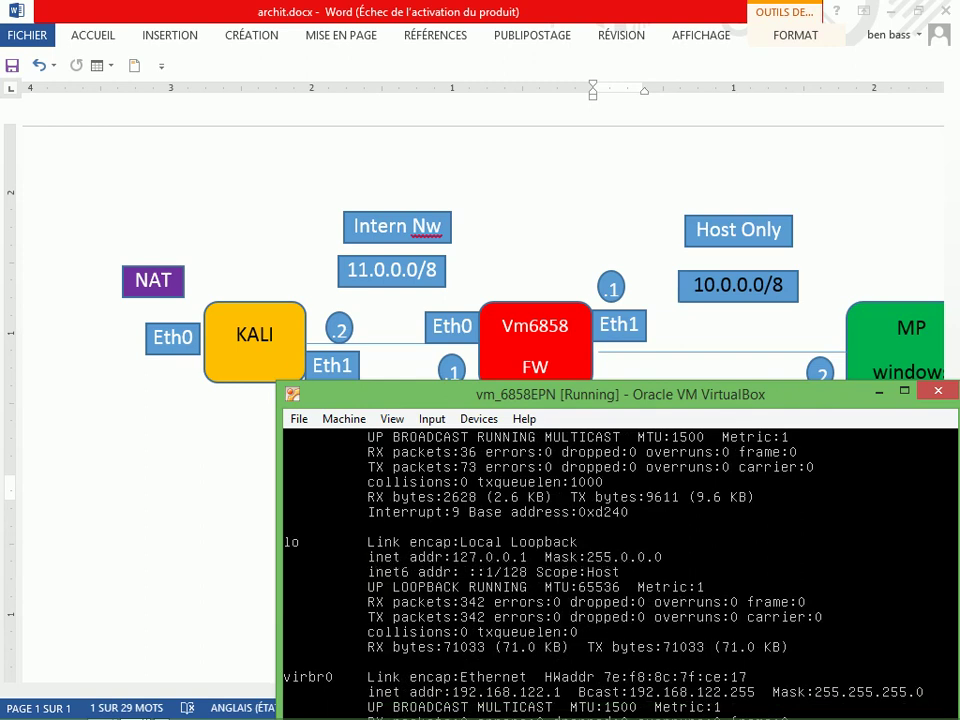
{"action": "left_click", "coordinate": [302, 604]}
{"action": "left_click_drag", "start_coordinate": [559, 408], "coordinate": [533, 245]}
Open /etc/network/interfaces in nano for editing
{"action": "type", "text": "nn"}
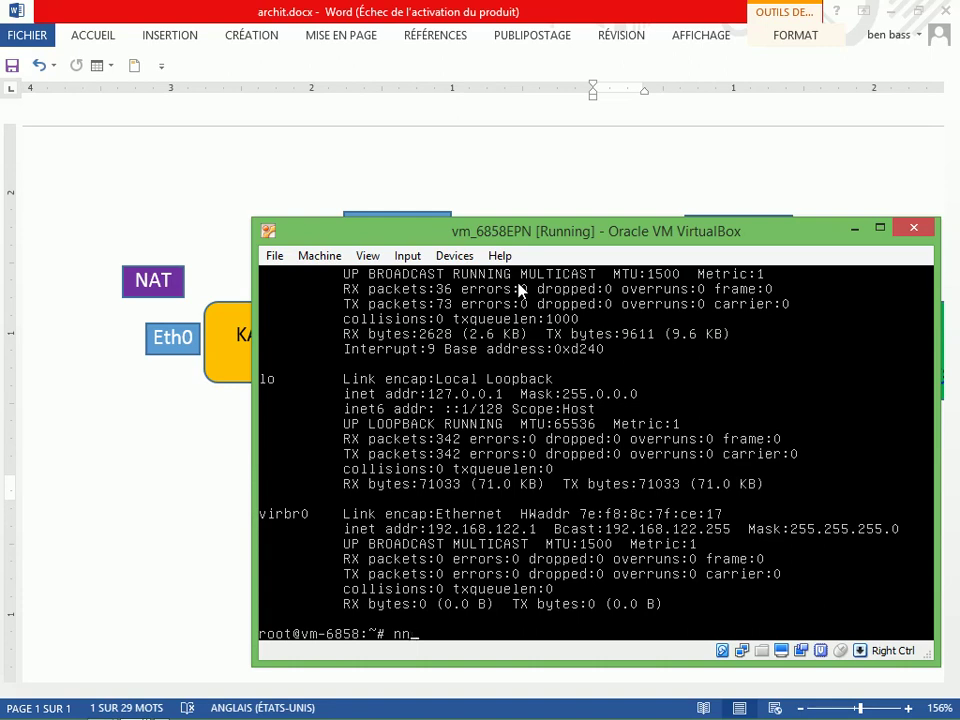
{"action": "key", "text": "BackSpace"}
{"action": "type", "text": "ana"}
{"action": "key", "text": "BackSpace"}
{"action": "type", "text": "o /etc/network"}
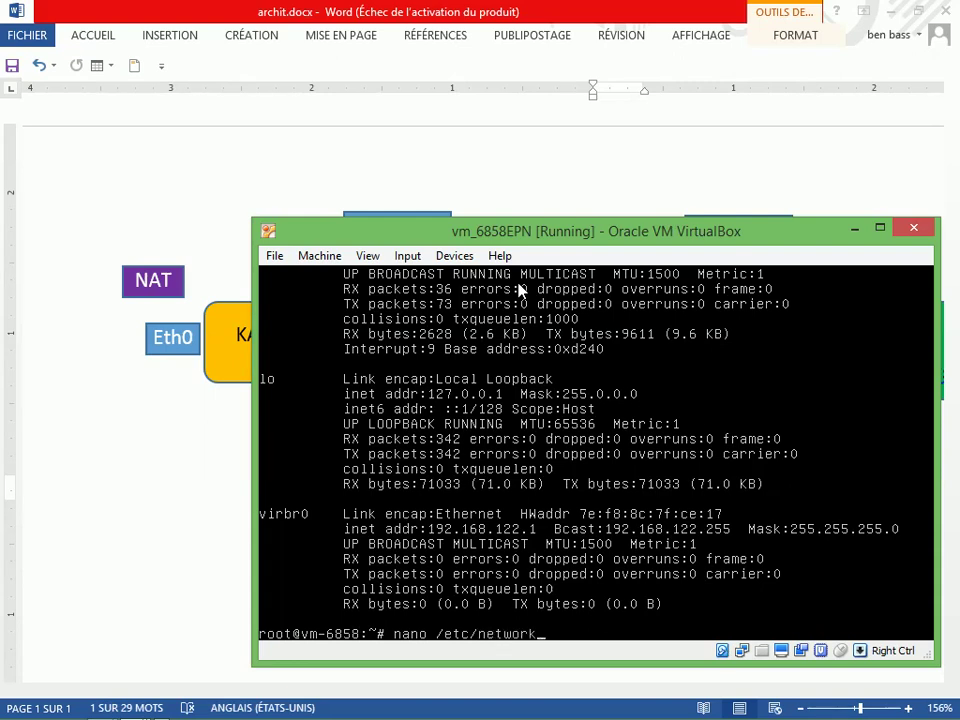
{"action": "type", "text": "/interfaces"}
{"action": "key", "text": "Return"}
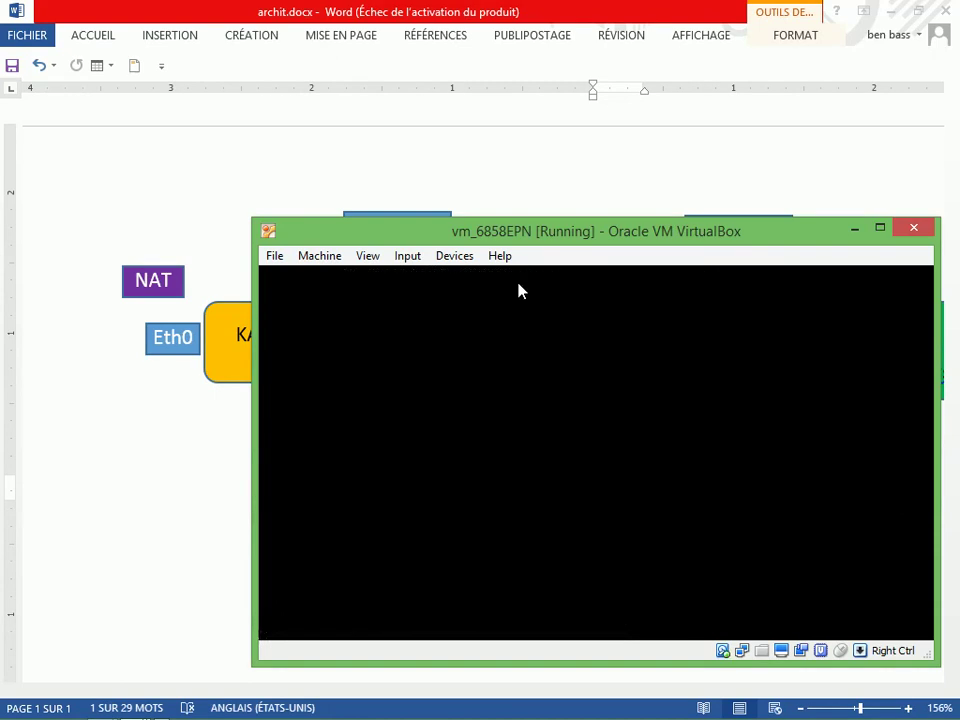
{"action": "key", "text": "Down"}
{"action": "key", "text": "Down"}
{"action": "key", "text": "Down"}
{"action": "key", "text": "Down"}
{"action": "key", "text": "Down"}
{"action": "key", "text": "Down"}
{"action": "key", "text": "Down"}
{"action": "key", "text": "Down"}
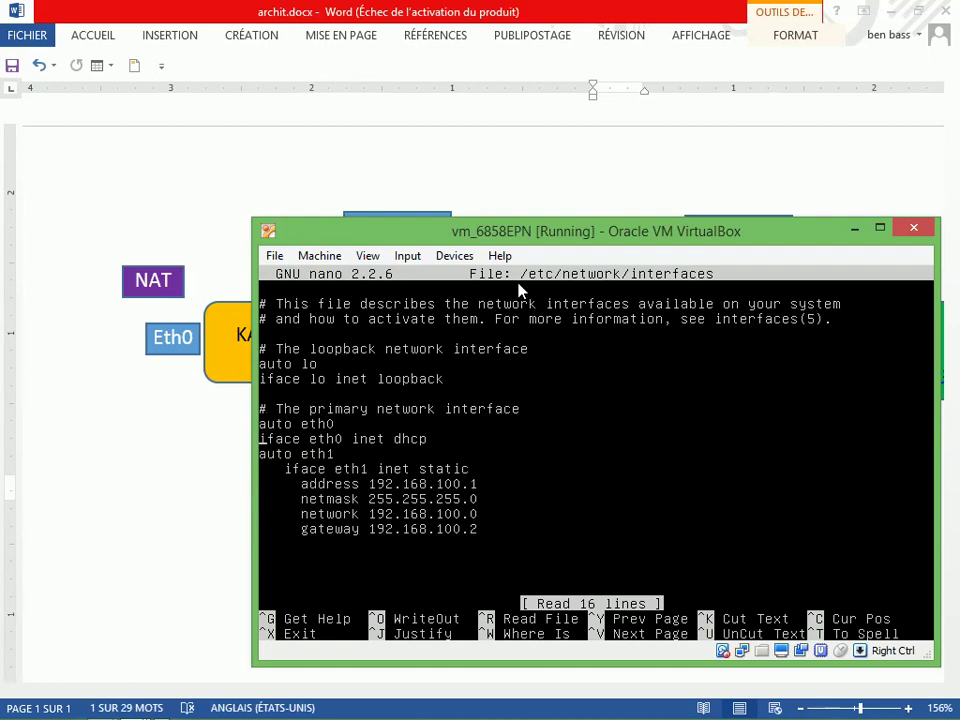
{"action": "left_click_drag", "start_coordinate": [538, 231], "coordinate": [546, 421]}
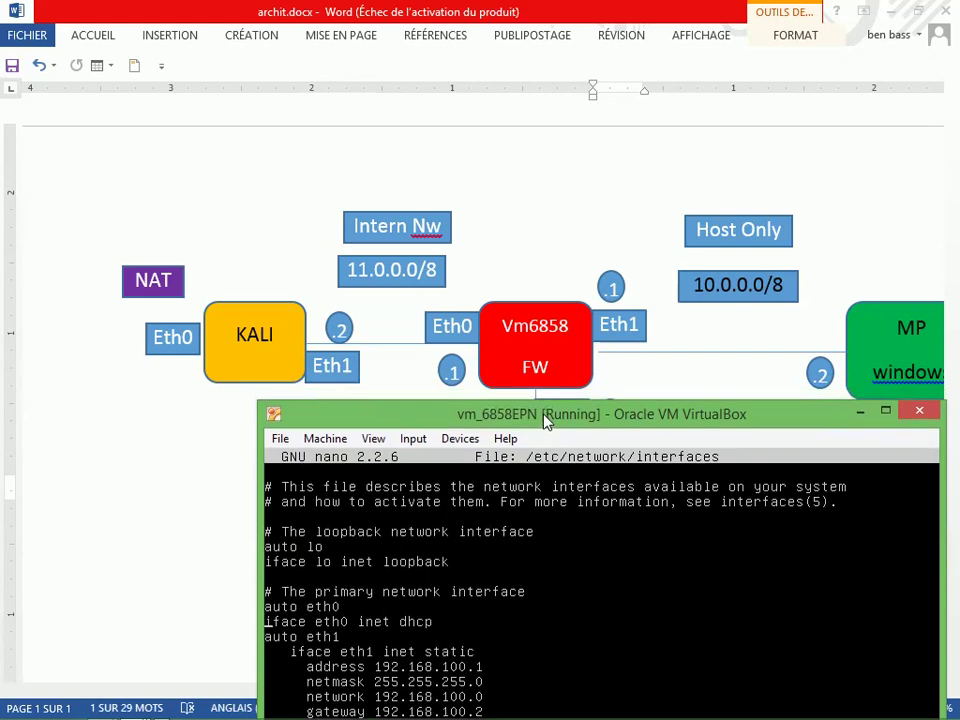
{"action": "left_click_drag", "start_coordinate": [544, 415], "coordinate": [542, 417]}
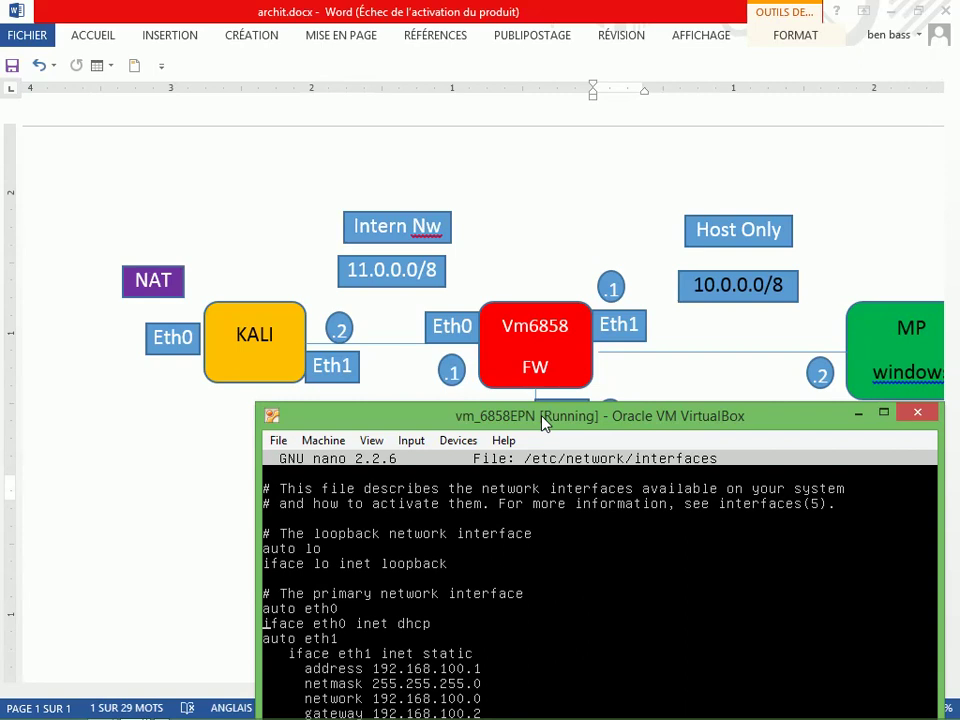
{"action": "left_click_drag", "start_coordinate": [544, 422], "coordinate": [520, 292]}
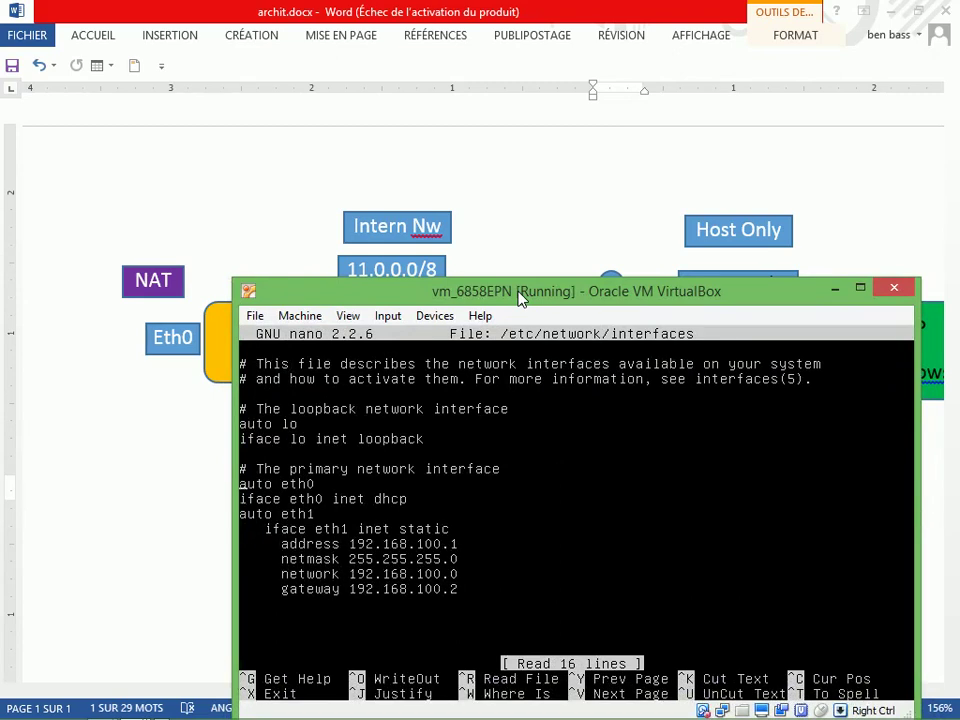
{"action": "key", "text": "Up"}
{"action": "key", "text": "Up"}
{"action": "key", "text": "Right"}
{"action": "key", "text": "Right"}
{"action": "key", "text": "Right"}
{"action": "key", "text": "Right"}
{"action": "key", "text": "Right"}
{"action": "key", "text": "Right"}
{"action": "key", "text": "Right"}
{"action": "key", "text": "Right"}
{"action": "key", "text": "Right"}
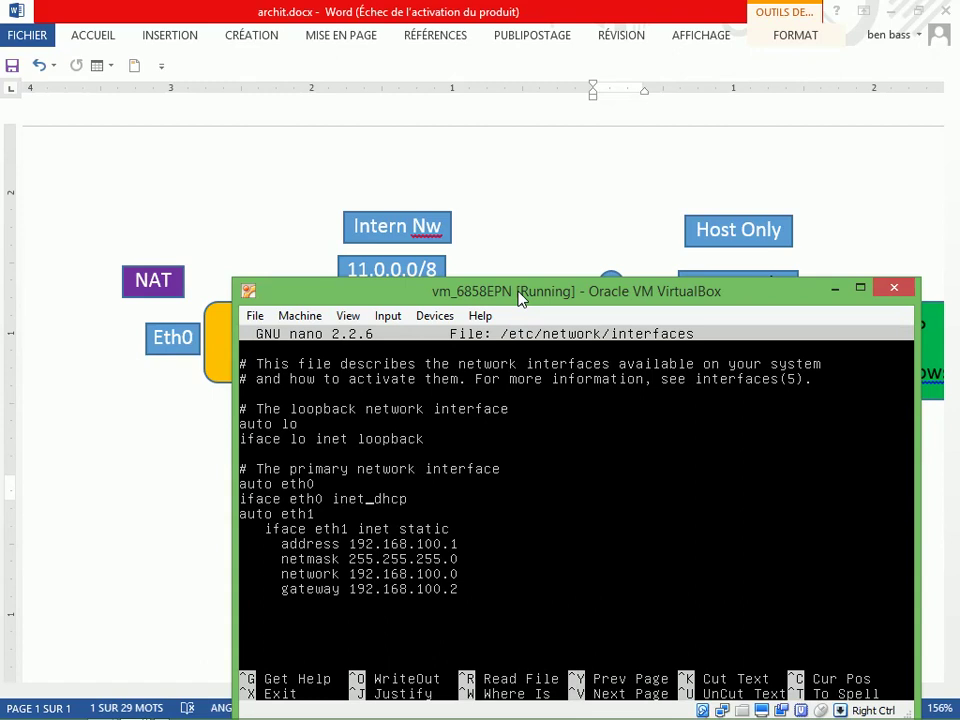
{"action": "key", "text": "Right"}
{"action": "key", "text": "Right"}
{"action": "key", "text": "Right"}
Change eth0 from dhcp to static with address 11.0.0.1, netmask 255.0.0.0, network 11.0.0.0
{"action": "key", "text": "BackSpace"}
{"action": "key", "text": "BackSpace"}
{"action": "key", "text": "BackSpace"}
{"action": "key", "text": "BackSpace"}
{"action": "type", "text": "stat"}
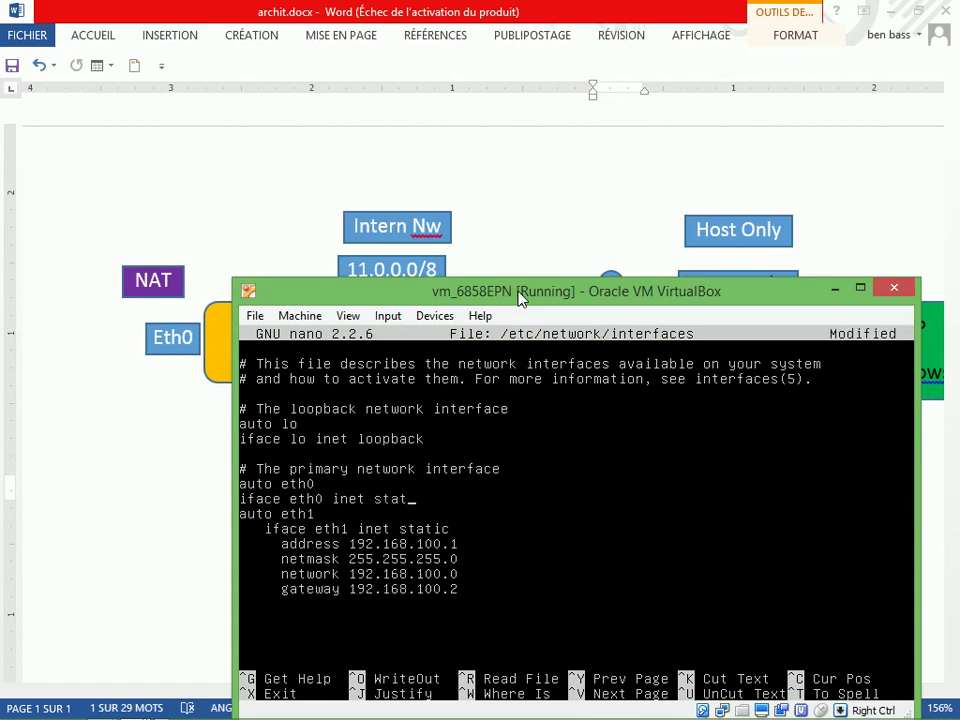
{"action": "type", "text": "ic"}
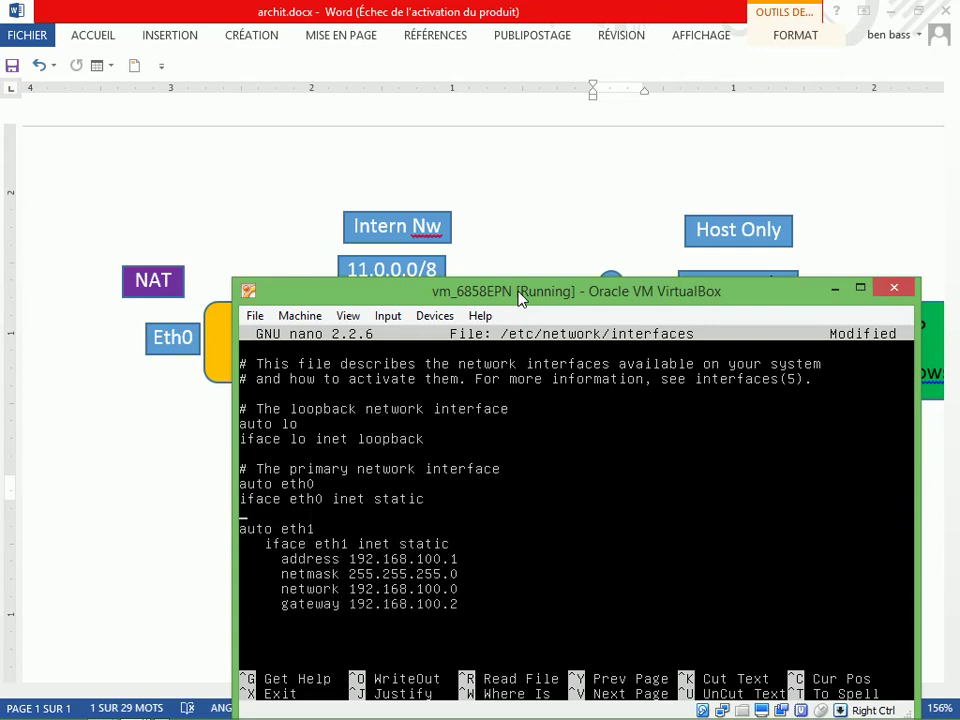
{"action": "type", "text": "address 11.0.0.1"}
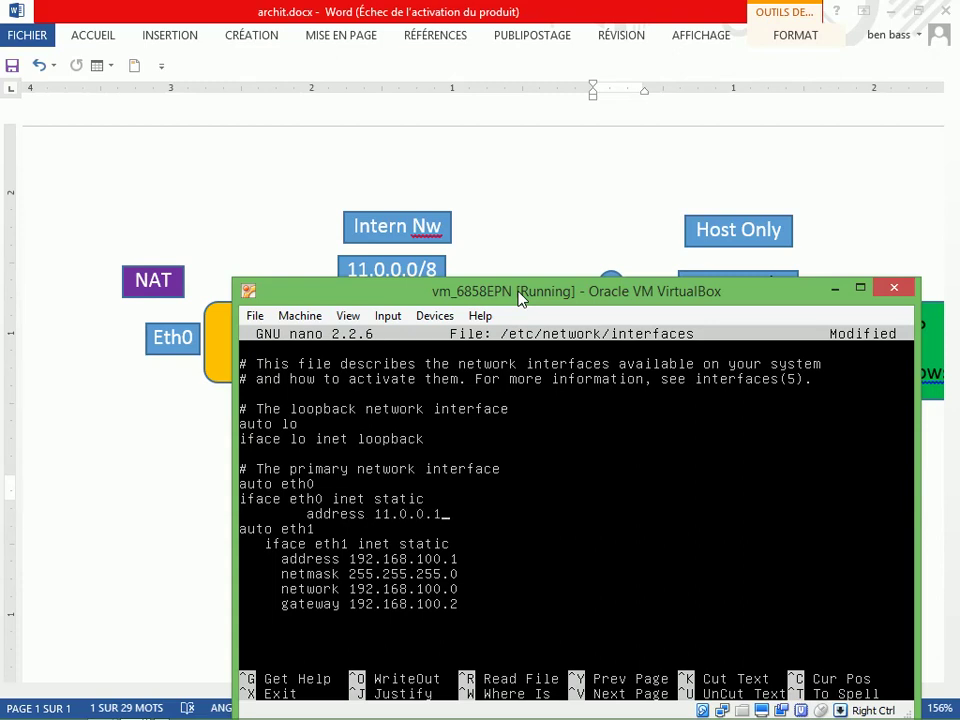
{"action": "key", "text": "Return"}
{"action": "key", "text": "Tab"}
{"action": "type", "text": "n"}
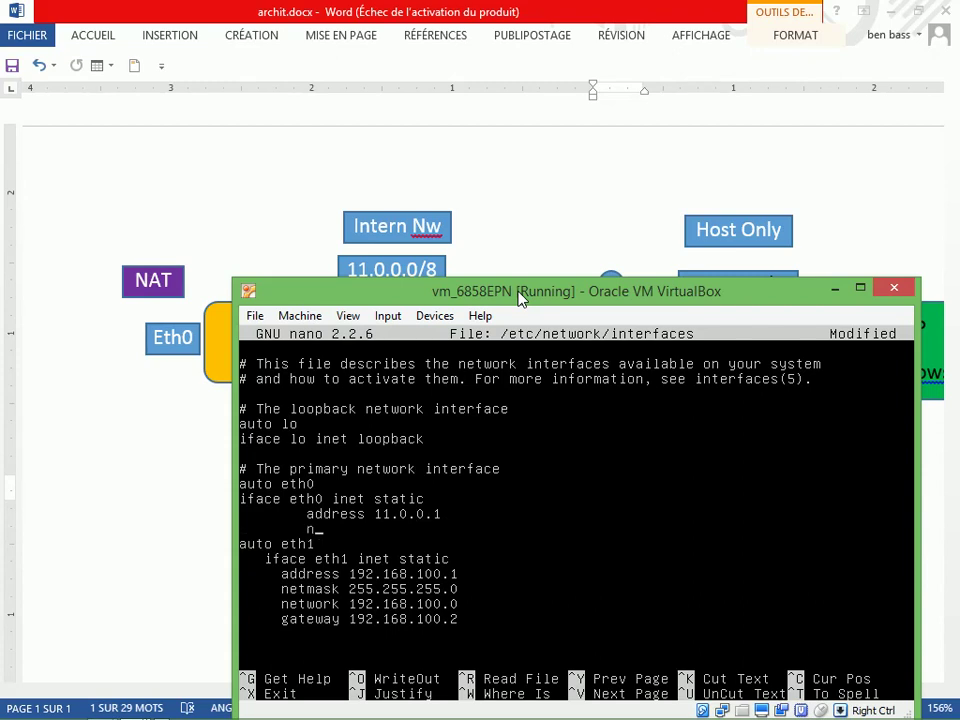
{"action": "type", "text": "etmask 255.0.0.0"}
{"action": "key", "text": "Return"}
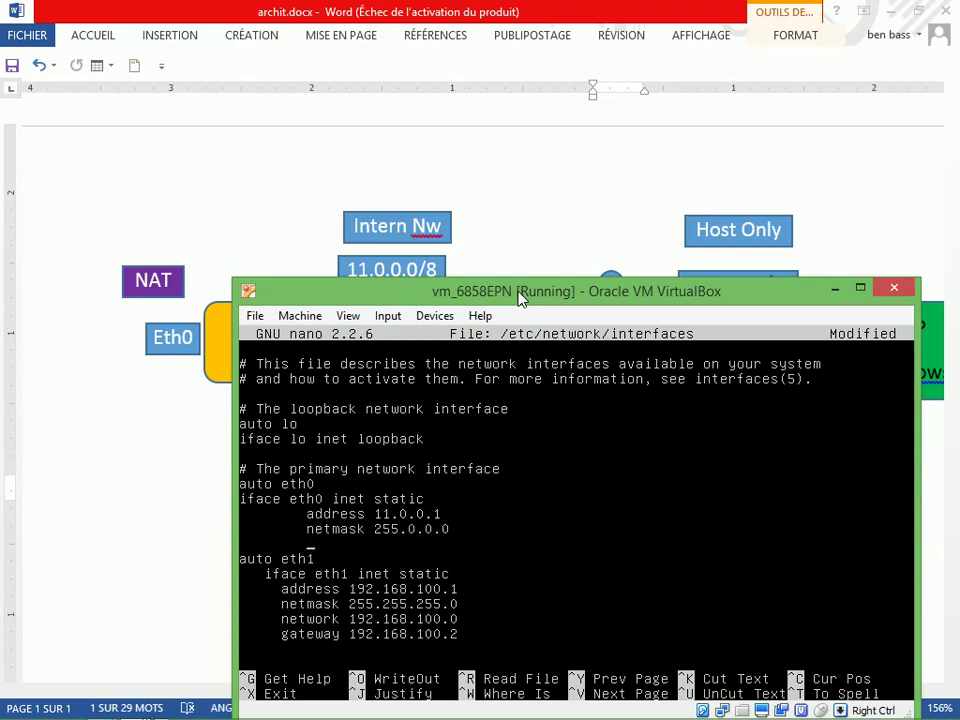
{"action": "type", "text": "network 11.0.0."}
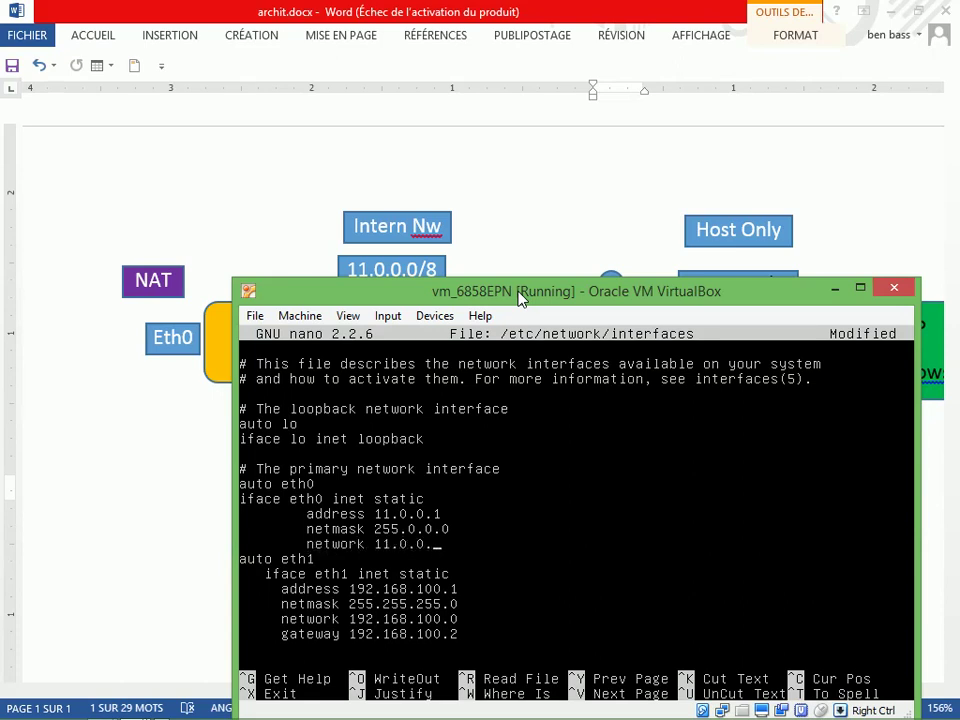
{"action": "type", "text": "0"}
Remove the leading spaces before the iface eth1 line
{"action": "key", "text": "Down"}
{"action": "key", "text": "Down"}
{"action": "key", "text": "Up"}
{"action": "key", "text": "Down"}
{"action": "key", "text": "Left"}
{"action": "key", "text": "Left"}
{"action": "key", "text": "Left"}
{"action": "key", "text": "Left"}
{"action": "key", "text": "Left"}
{"action": "key", "text": "Left"}
{"action": "key", "text": "Left"}
{"action": "key", "text": "Left"}
{"action": "key", "text": "Left"}
{"action": "key", "text": "Left"}
{"action": "key", "text": "Left"}
{"action": "key", "text": "Left"}
{"action": "key", "text": "Left"}
{"action": "key", "text": "Left"}
{"action": "key", "text": "Left"}
{"action": "key", "text": "Left"}
{"action": "key", "text": "Left"}
{"action": "key", "text": "Left"}
{"action": "key", "text": "Left"}
{"action": "key", "text": "Left"}
{"action": "key", "text": "Left"}
{"action": "key", "text": "BackSpace"}
{"action": "key", "text": "BackSpace"}
{"action": "key", "text": "BackSpace"}
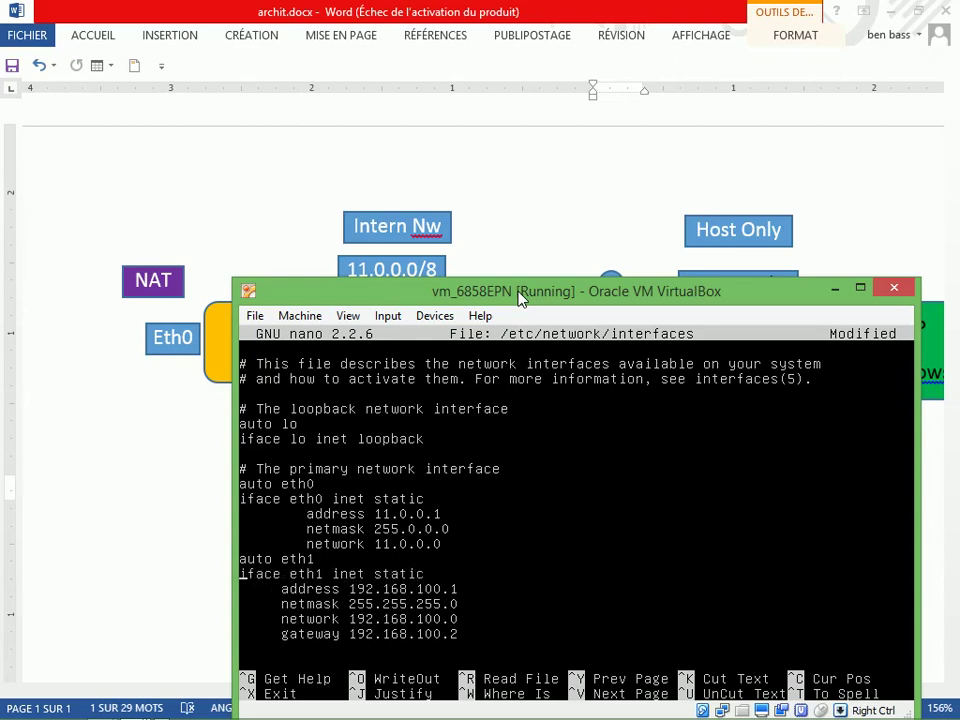
{"action": "key", "text": "Down"}
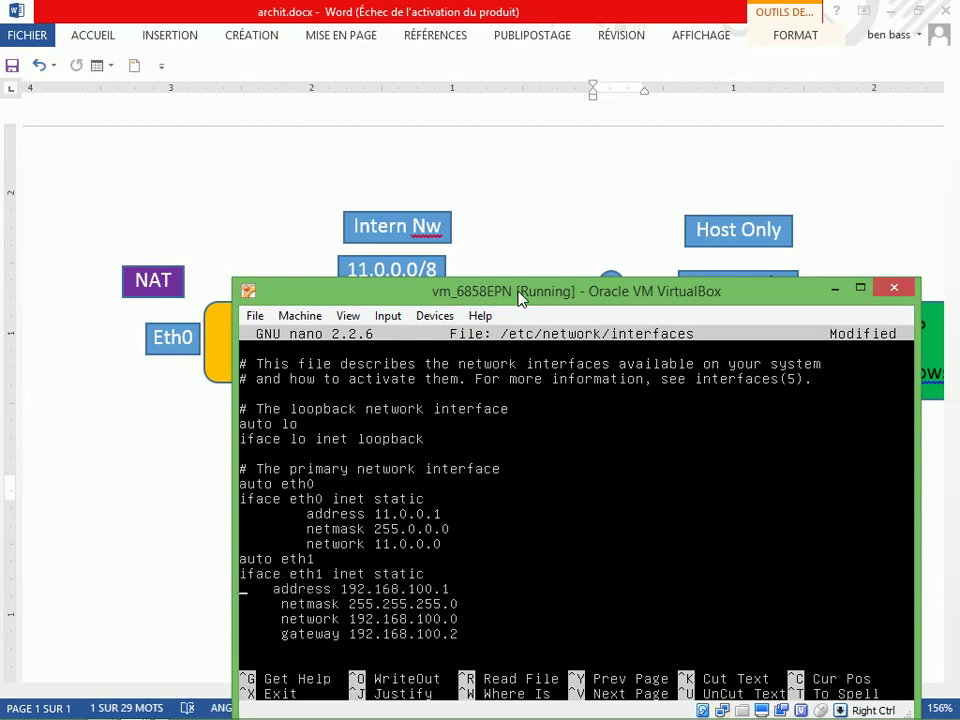
Re-indent the eth1 address line to match the eth0 block
{"action": "key", "text": "Delete"}
{"action": "key", "text": "Delete"}
{"action": "key", "text": "Delete"}
{"action": "key", "text": "Delete"}
{"action": "key", "text": "Delete"}
{"action": "key", "text": "Tab"}
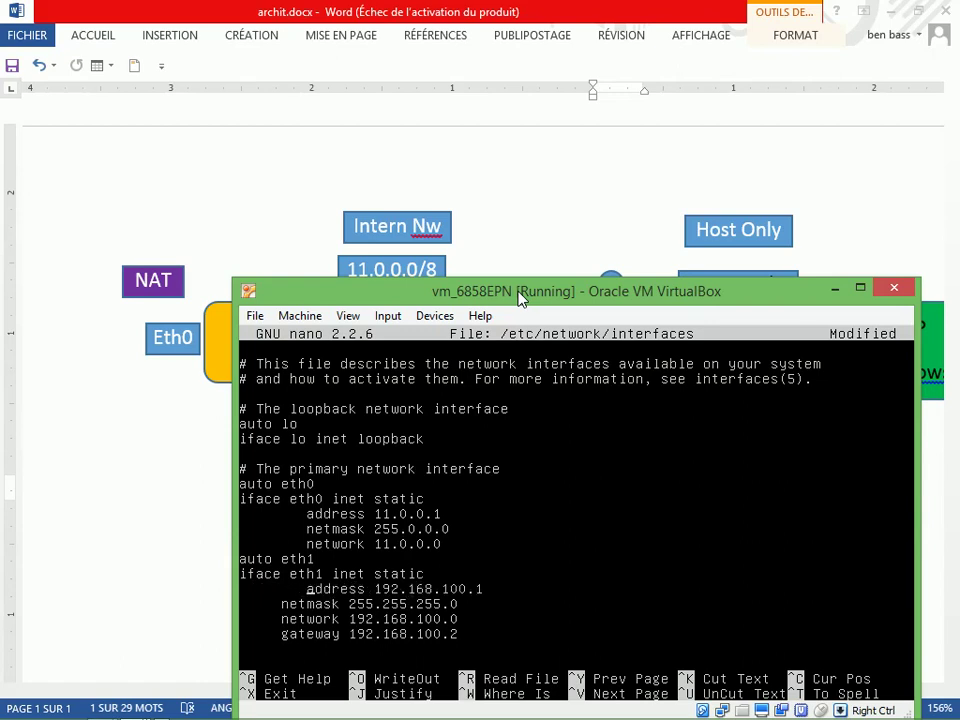
{"action": "left_click_drag", "start_coordinate": [520, 298], "coordinate": [548, 410]}
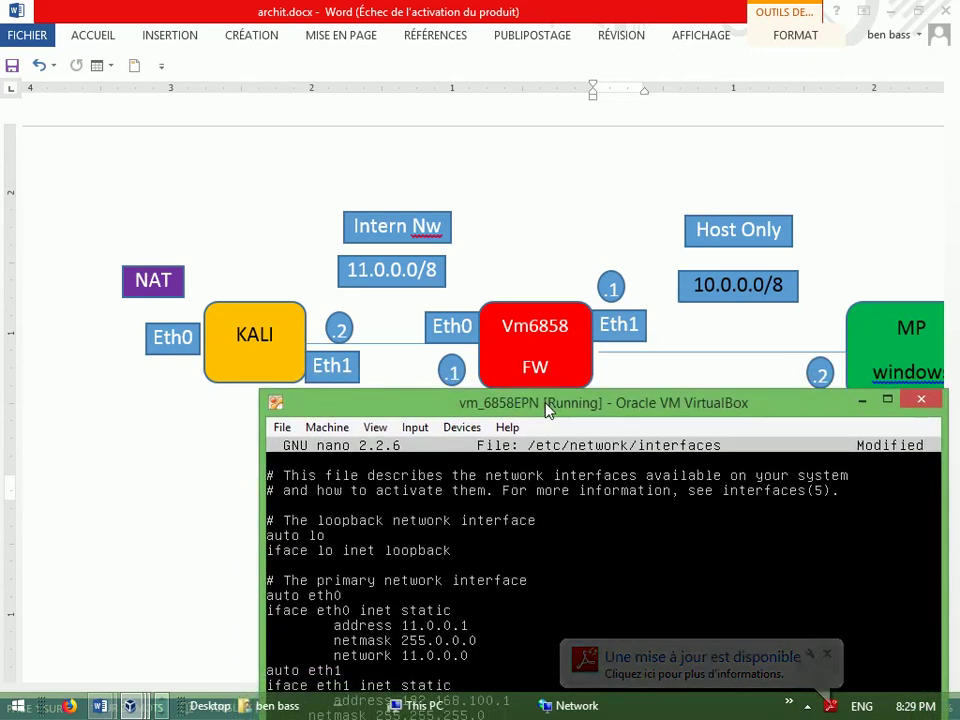
{"action": "left_click_drag", "start_coordinate": [548, 410], "coordinate": [534, 296]}
Change the eth1 address from the old 192.168 value to 10.0.0.1
{"action": "key", "text": "Right"}
{"action": "key", "text": "Right"}
{"action": "key", "text": "Right"}
{"action": "key", "text": "Right"}
{"action": "key", "text": "Right"}
{"action": "key", "text": "Right"}
{"action": "key", "text": "Right"}
{"action": "key", "text": "Right"}
{"action": "key", "text": "Right"}
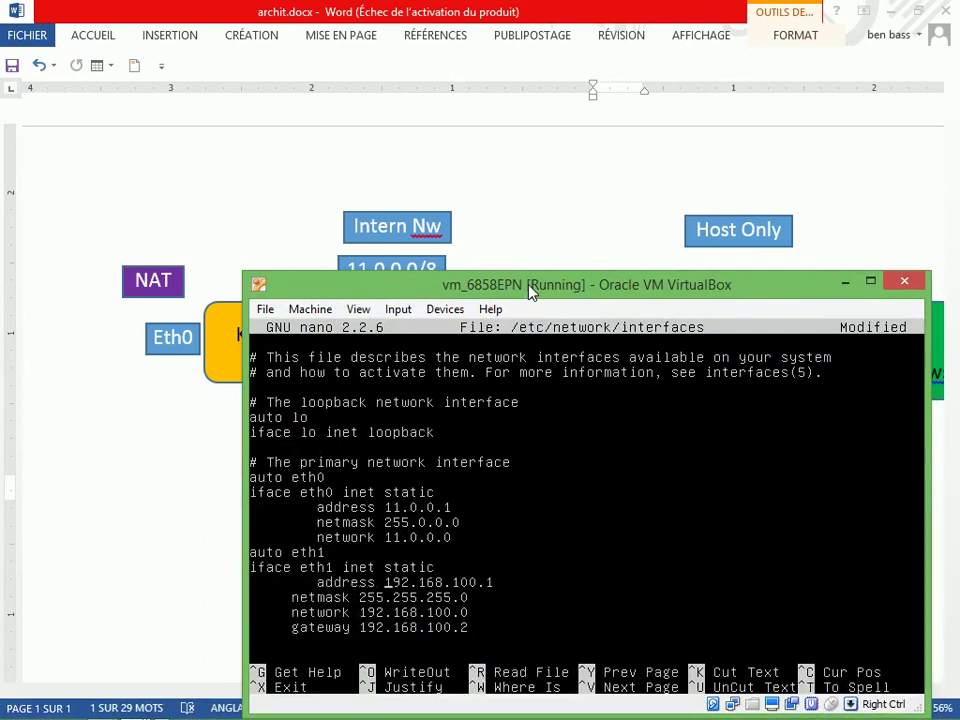
{"action": "key", "text": "Delete"}
{"action": "key", "text": "Delete"}
{"action": "key", "text": "Delete"}
{"action": "key", "text": "Delete"}
{"action": "key", "text": "Delete"}
{"action": "key", "text": "Delete"}
{"action": "key", "text": "Delete"}
{"action": "key", "text": "Delete"}
{"action": "key", "text": "Delete"}
{"action": "key", "text": "Delete"}
{"action": "key", "text": "Delete"}
{"action": "type", "text": "10.0.0"}
{"action": "key", "text": "Right"}
{"action": "key", "text": "Down"}
{"action": "key", "text": "Home"}
{"action": "key", "text": "Delete"}
{"action": "key", "text": "Delete"}
{"action": "key", "text": "Delete"}
{"action": "key", "text": "Delete"}
{"action": "key", "text": "Delete"}
Re-indent the eth1 netmask, network and gateway lines to align under the address
{"action": "key", "text": "Tab"}
{"action": "key", "text": "Down"}
{"action": "key", "text": "Home"}
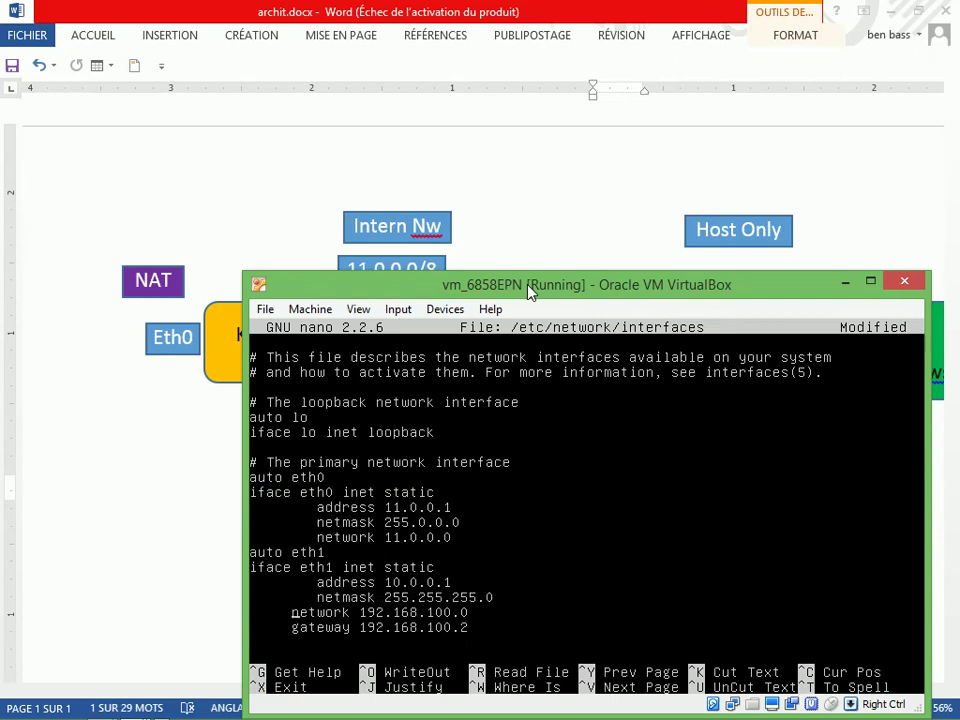
{"action": "key", "text": "Delete"}
{"action": "key", "text": "Delete"}
{"action": "key", "text": "Delete"}
{"action": "key", "text": "Delete"}
{"action": "key", "text": "Delete"}
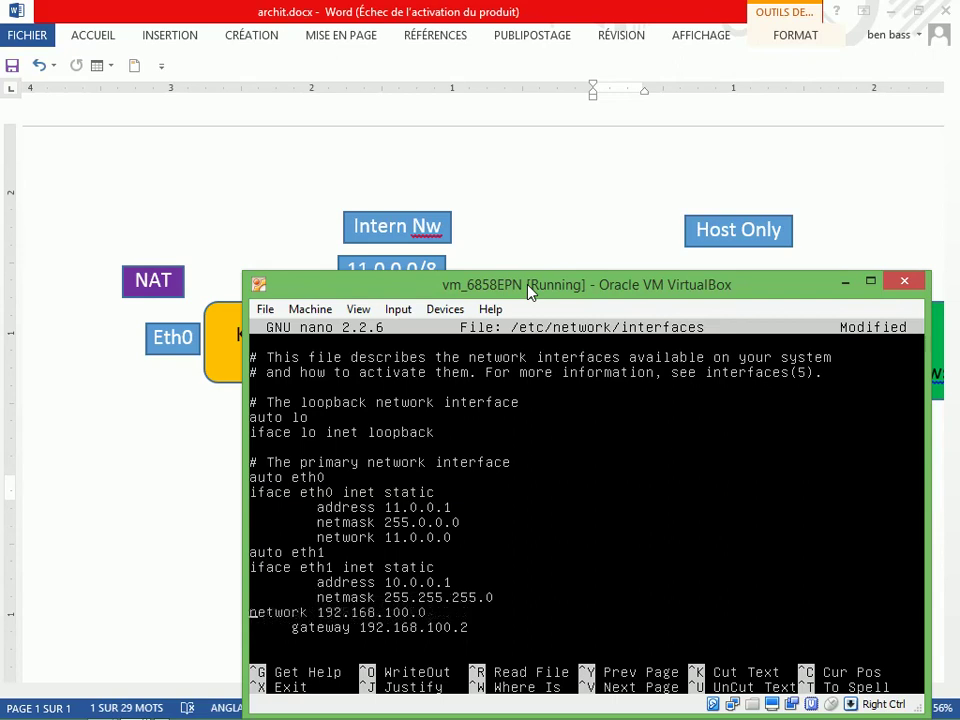
{"action": "key", "text": "Tab"}
{"action": "key", "text": "Down"}
{"action": "key", "text": "Left"}
{"action": "key", "text": "Left"}
{"action": "key", "text": "Left"}
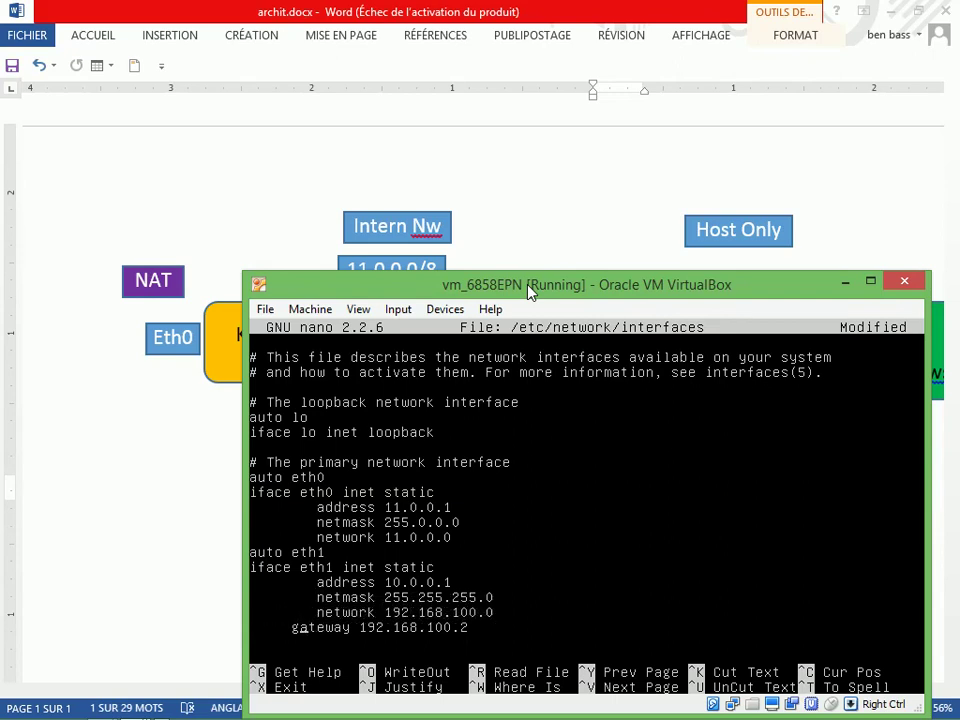
{"action": "key", "text": "BackSpace"}
{"action": "key", "text": "BackSpace"}
Change the eth1 netmask to 255.0.0.0
{"action": "key", "text": "BackSpace"}
{"action": "key", "text": "BackSpace"}
{"action": "key", "text": "BackSpace"}
{"action": "key", "text": "Tab"}
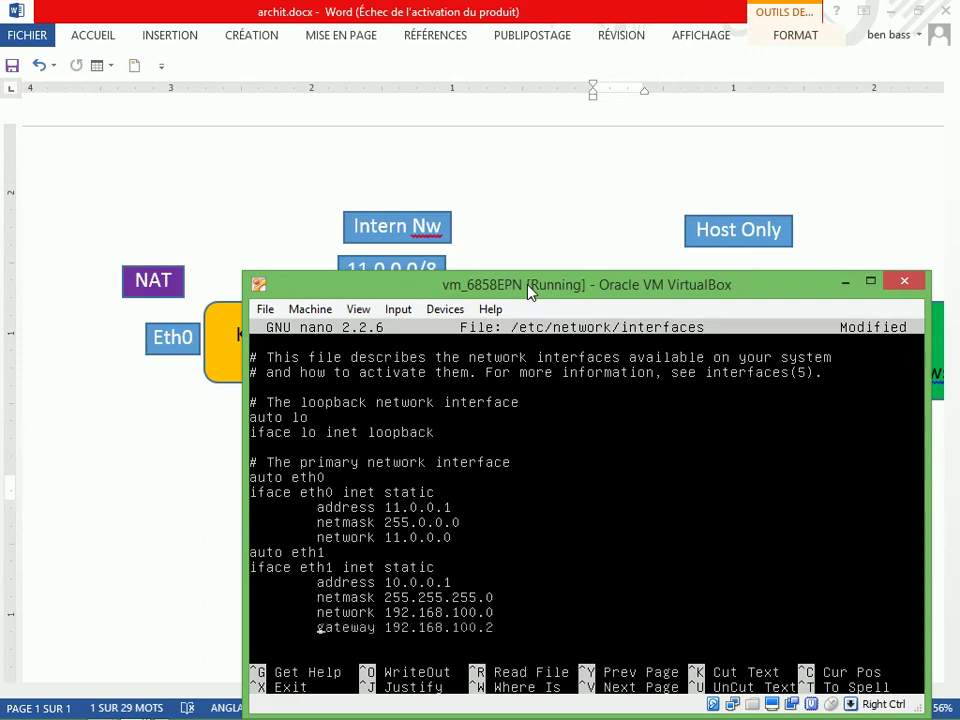
{"action": "key", "text": "Up"}
{"action": "key", "text": "Up"}
{"action": "key", "text": "Right"}
{"action": "key", "text": "Right"}
{"action": "key", "text": "Right"}
{"action": "key", "text": "Right"}
{"action": "key", "text": "Right"}
{"action": "key", "text": "Right"}
{"action": "key", "text": "Right"}
{"action": "key", "text": "Right"}
{"action": "key", "text": "Right"}
{"action": "key", "text": "Delete"}
{"action": "key", "text": "Delete"}
{"action": "key", "text": "Delete"}
{"action": "key", "text": "Delete"}
{"action": "key", "text": "Delete"}
{"action": "key", "text": "Delete"}
{"action": "key", "text": "Delete"}
{"action": "key", "text": "Delete"}
{"action": "key", "text": "Right"}
{"action": "type", "text": ".0.0"}
{"action": "key", "text": "Down"}
{"action": "key", "text": "Right"}
Change the eth1 network value to 10.0.0.0, checking it against the lab diagram
{"action": "key", "text": "BackSpace"}
{"action": "key", "text": "BackSpace"}
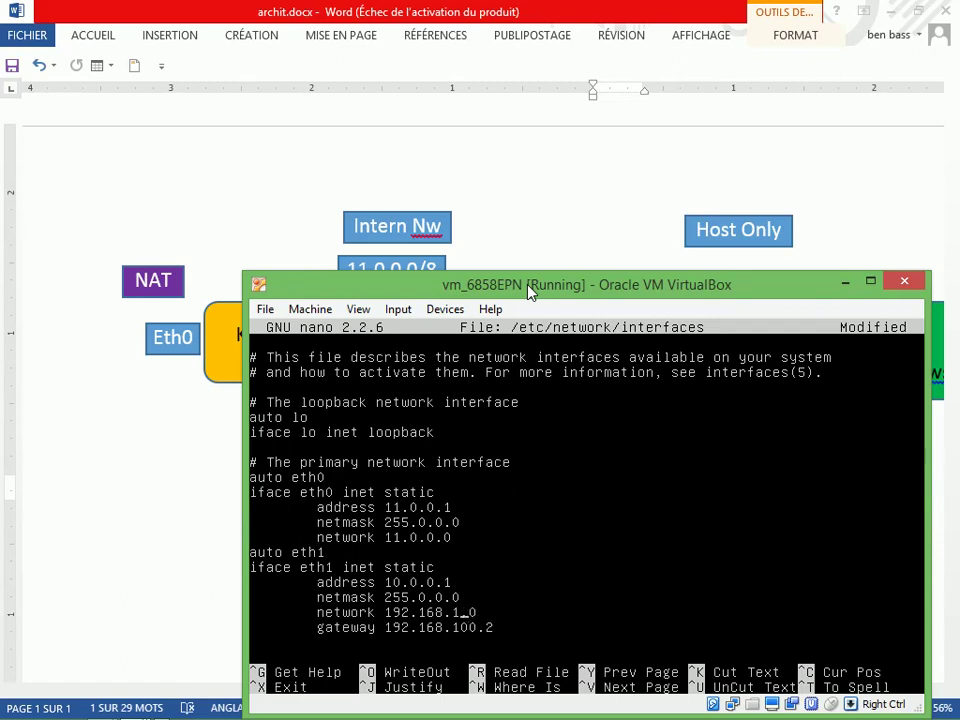
{"action": "key", "text": "BackSpace"}
{"action": "key", "text": "BackSpace"}
{"action": "key", "text": "BackSpace"}
{"action": "key", "text": "BackSpace"}
{"action": "key", "text": "BackSpace"}
{"action": "key", "text": "BackSpace"}
{"action": "key", "text": "BackSpace"}
{"action": "key", "text": "BackSpace"}
{"action": "type", "text": "0.0."}
{"action": "key", "text": "Delete"}
{"action": "key", "text": "Down"}
{"action": "key", "text": "Left"}
{"action": "key", "text": "Left"}
{"action": "key", "text": "Left"}
{"action": "key", "text": "Left"}
{"action": "key", "text": "Left"}
{"action": "key", "text": "Left"}
{"action": "left_click_drag", "start_coordinate": [530, 290], "coordinate": [547, 270]}
{"action": "key", "text": "Down"}
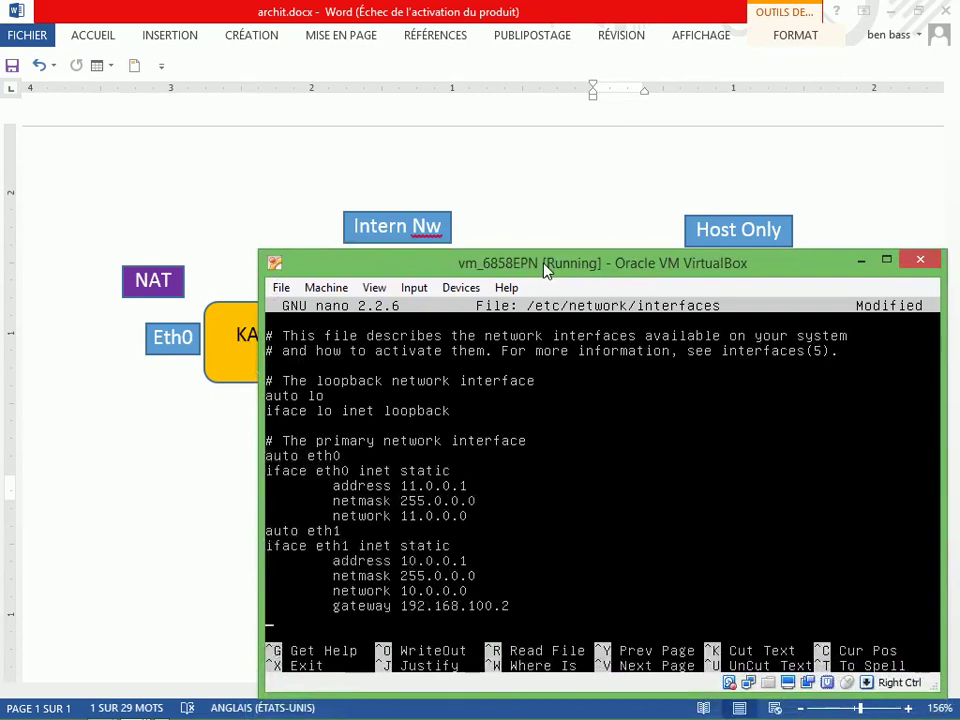
Change the eth1 gateway to 10.0.0.2
{"action": "key", "text": "Up"}
{"action": "key", "text": "Delete"}
{"action": "key", "text": "Delete"}
{"action": "key", "text": "Delete"}
{"action": "key", "text": "Delete"}
{"action": "key", "text": "Delete"}
{"action": "key", "text": "Delete"}
{"action": "key", "text": "Delete"}
{"action": "key", "text": "Delete"}
{"action": "key", "text": "Delete"}
{"action": "key", "text": "Delete"}
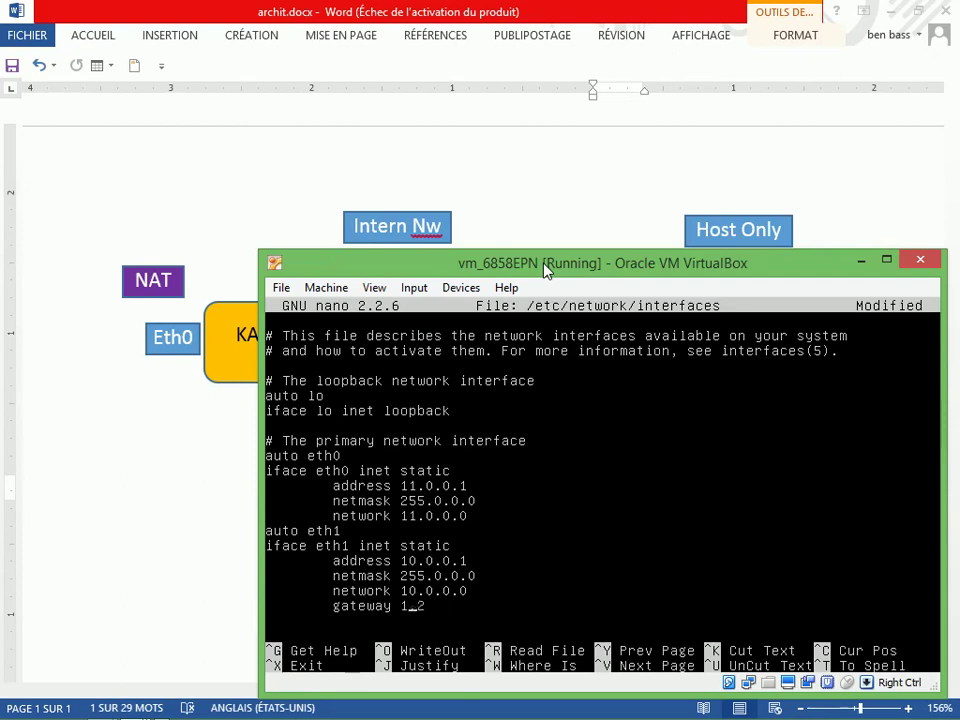
{"action": "type", "text": "0.0.0"}
Delete the misplaced auto eth1 line and add auto eth1 and auto eth2 below auto eth0
{"action": "key", "text": "Up"}
{"action": "key", "text": "Up"}
{"action": "key", "text": "Up"}
{"action": "key", "text": "Up"}
{"action": "key", "text": "Up"}
{"action": "key", "text": "BackSpace"}
{"action": "key", "text": "BackSpace"}
{"action": "key", "text": "BackSpace"}
{"action": "key", "text": "BackSpace"}
{"action": "key", "text": "BackSpace"}
{"action": "key", "text": "BackSpace"}
{"action": "key", "text": "BackSpace"}
{"action": "key", "text": "BackSpace"}
{"action": "key", "text": "BackSpace"}
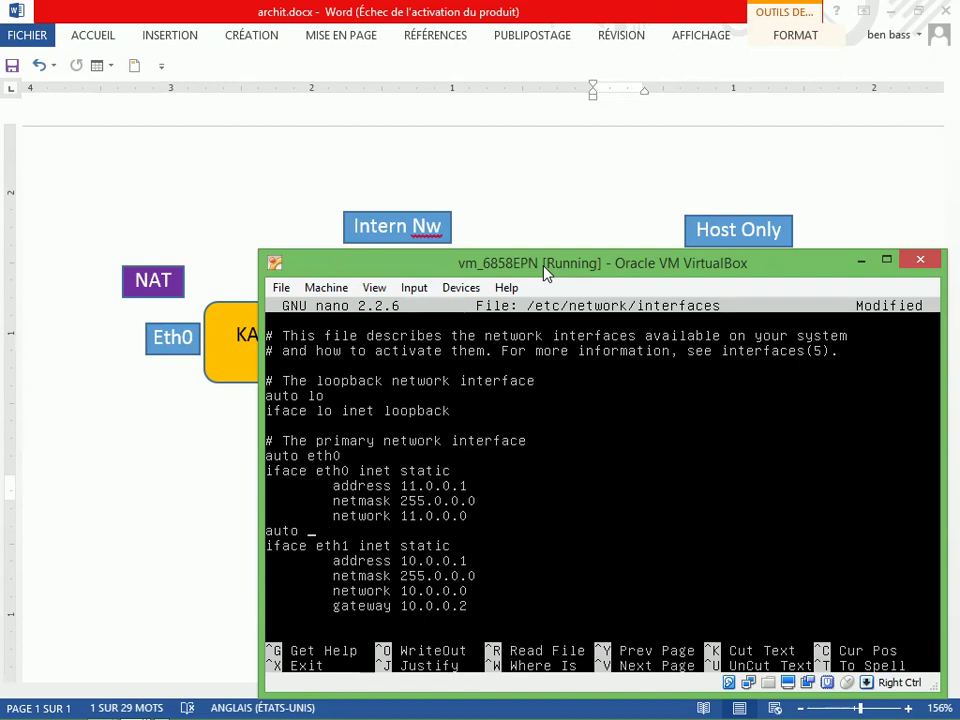
{"action": "key", "text": "Delete"}
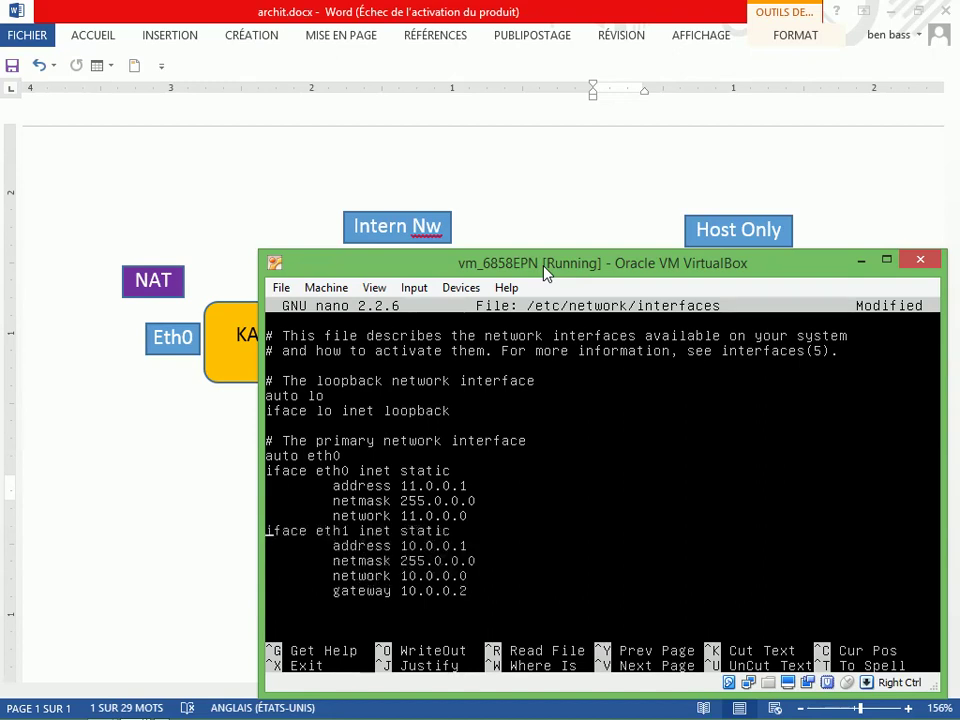
{"action": "key", "text": "Up"}
{"action": "key", "text": "Up"}
{"action": "key", "text": "Up"}
{"action": "key", "text": "Up"}
{"action": "key", "text": "Return"}
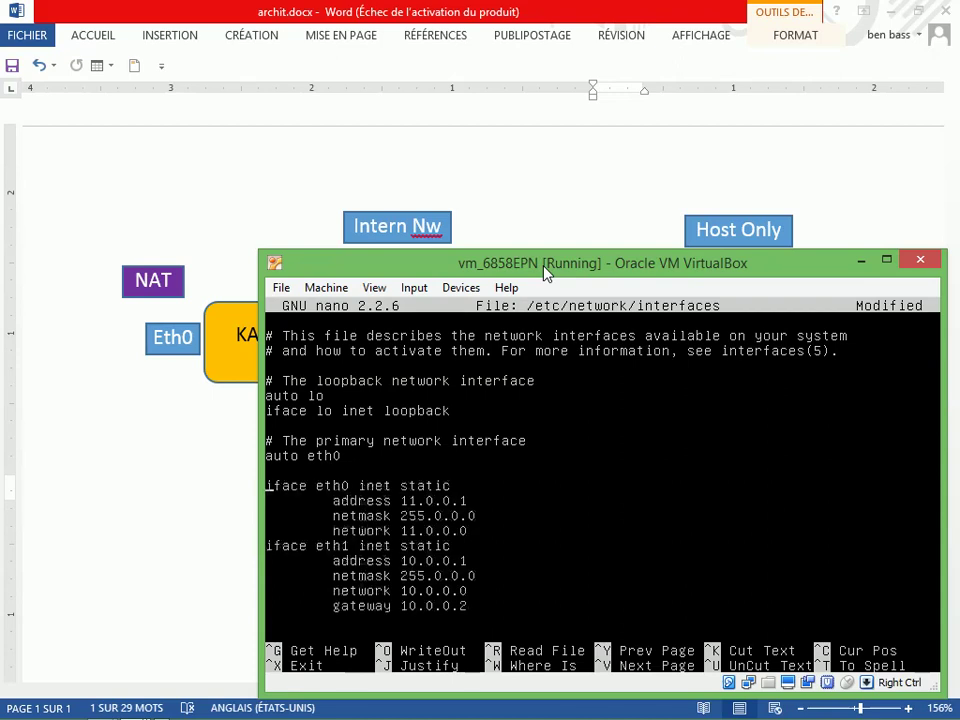
{"action": "type", "text": "auto eth1"}
{"action": "key", "text": "Return"}
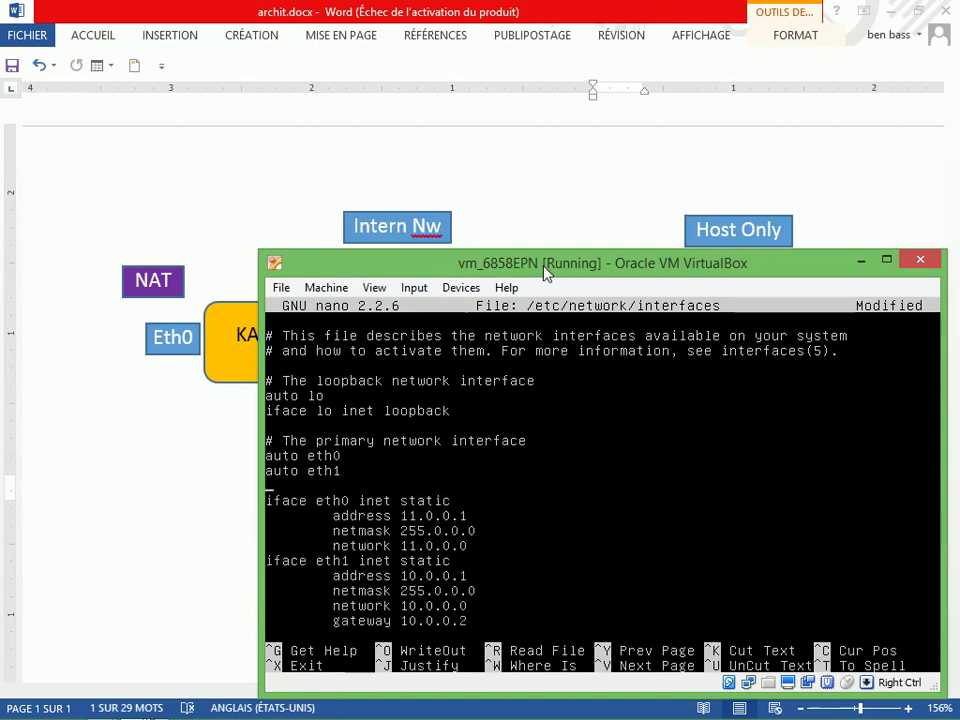
{"action": "type", "text": "auto eth2"}
{"action": "key", "text": "Down"}
{"action": "key", "text": "Down"}
{"action": "key", "text": "Down"}
{"action": "key", "text": "Down"}
{"action": "key", "text": "Down"}
{"action": "key", "text": "Down"}
{"action": "key", "text": "Down"}
{"action": "key", "text": "Down"}
{"action": "key", "text": "Down"}
{"action": "key", "text": "Down"}
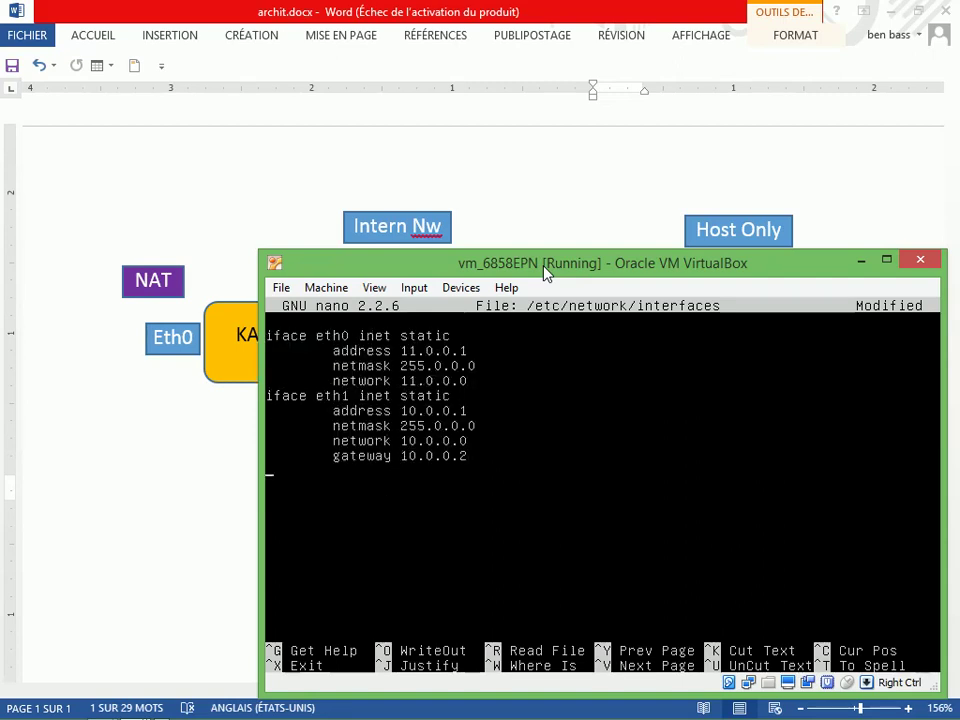
Add the 'iface eth2 inet static' header with an indented address 12.0.0.1 line
{"action": "type", "text": "iface eth"}
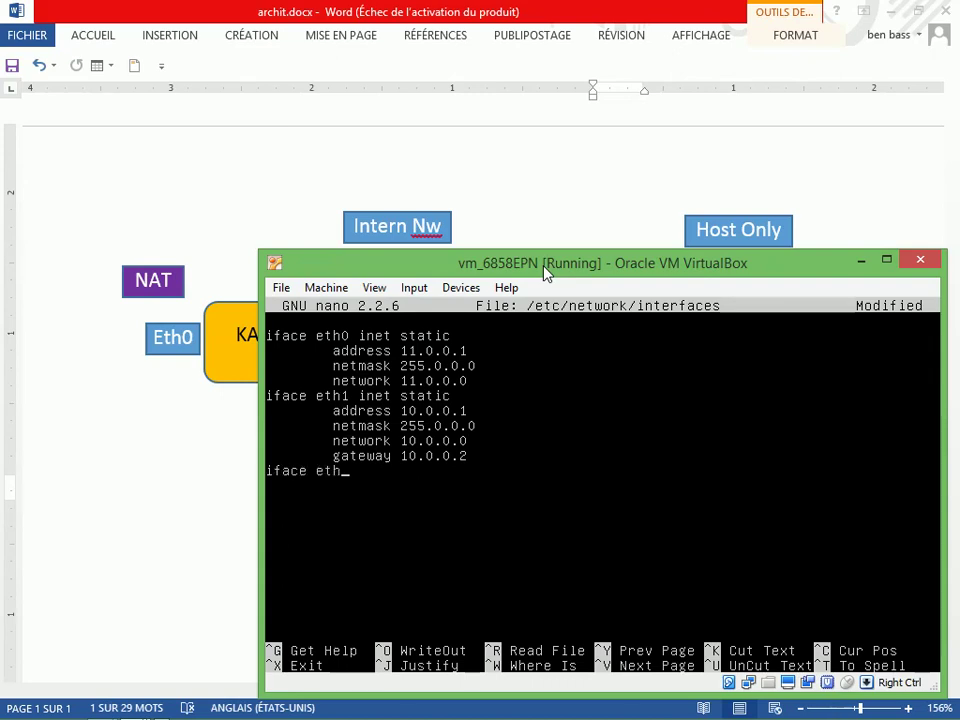
{"action": "type", "text": "2 inet static"}
{"action": "key", "text": "Return"}
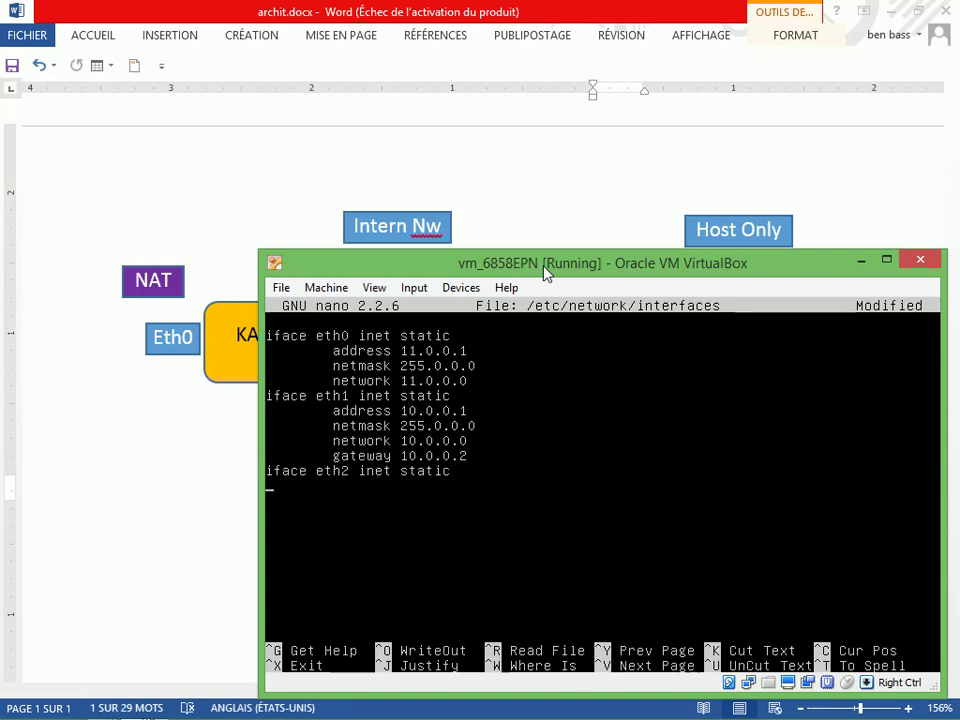
{"action": "key", "text": "Tab"}
{"action": "left_click_drag", "start_coordinate": [546, 275], "coordinate": [586, 342]}
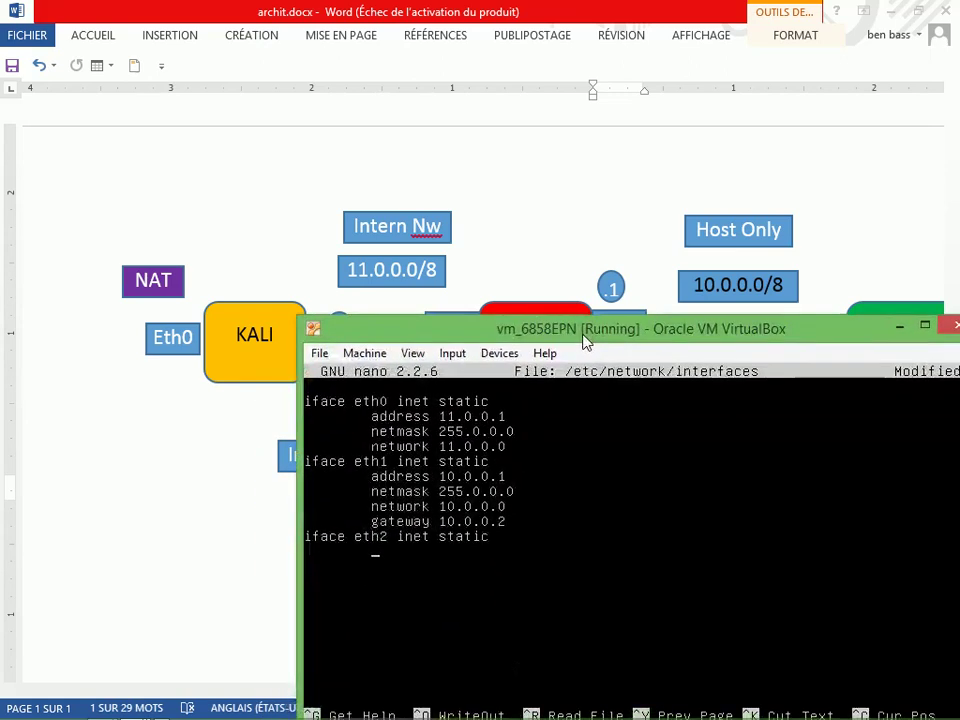
{"action": "type", "text": "address 12.0.0.1"}
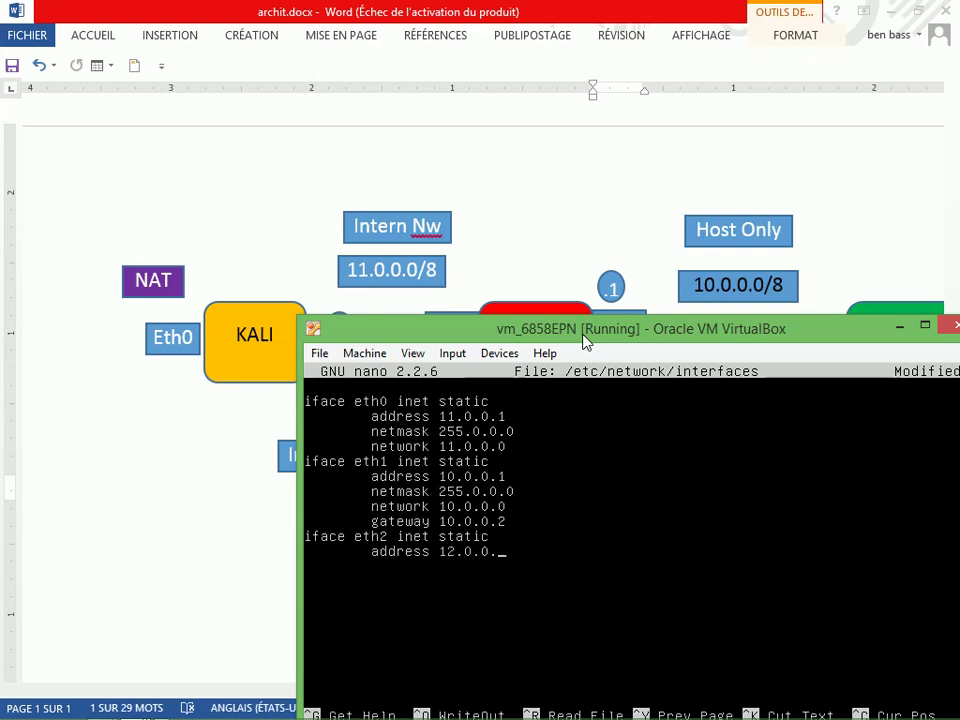
Add eth2 lines netmask 255.0.0.0, network 12.0.0.0 and gateway 12.0.0.2
{"action": "key", "text": "Return"}
{"action": "key", "text": "Tab"}
{"action": "type", "text": "netmask 255."}
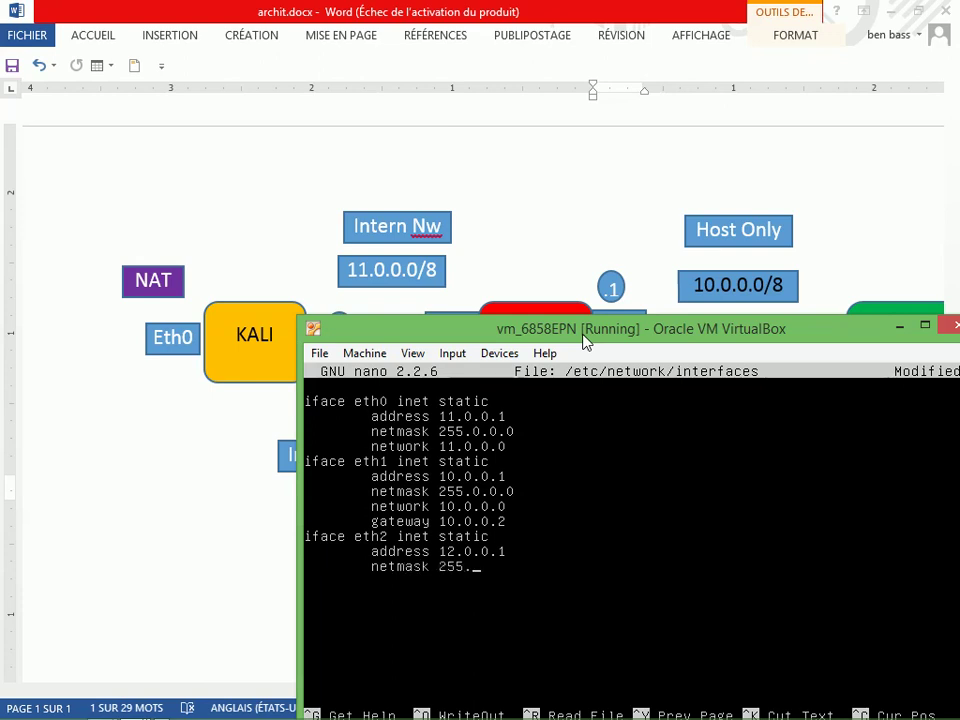
{"action": "type", "text": "0.0.0"}
{"action": "key", "text": "Return"}
{"action": "type", "text": "nets"}
{"action": "key", "text": "BackSpace"}
{"action": "type", "text": "work 12.0.0."}
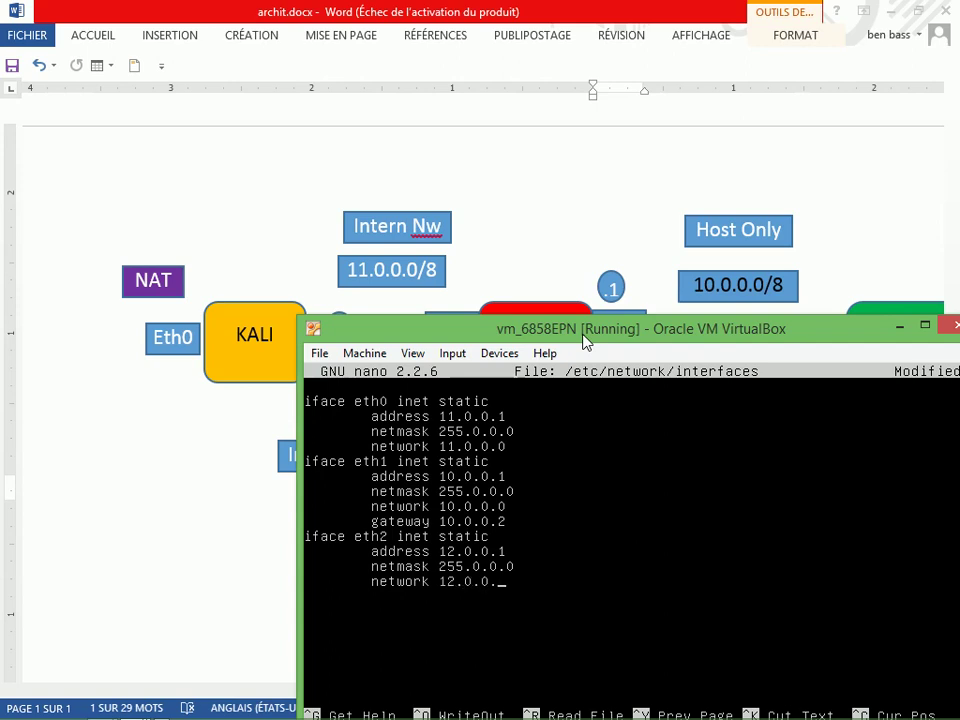
{"action": "type", "text": "0"}
{"action": "key", "text": "Return"}
{"action": "key", "text": "Tab"}
{"action": "type", "text": "gateway 12.0.0.2"}
Shift the VM window to compare the eth2 settings with the lab diagram's 12.0.0.0/8 segment
{"action": "left_click_drag", "start_coordinate": [585, 340], "coordinate": [544, 360]}
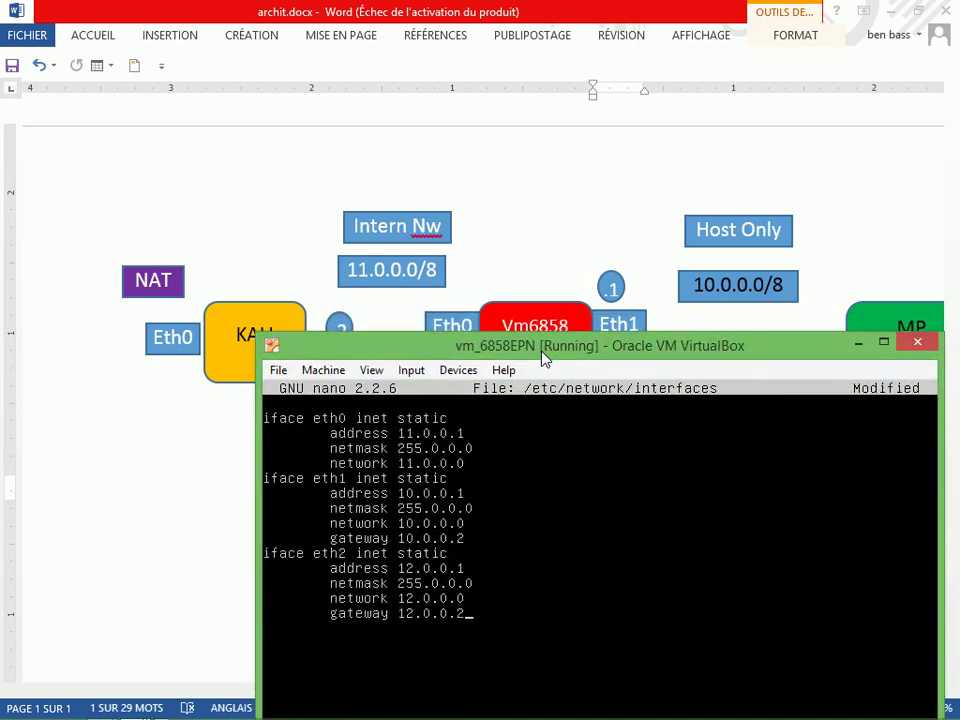
{"action": "left_click_drag", "start_coordinate": [544, 360], "coordinate": [557, 450]}
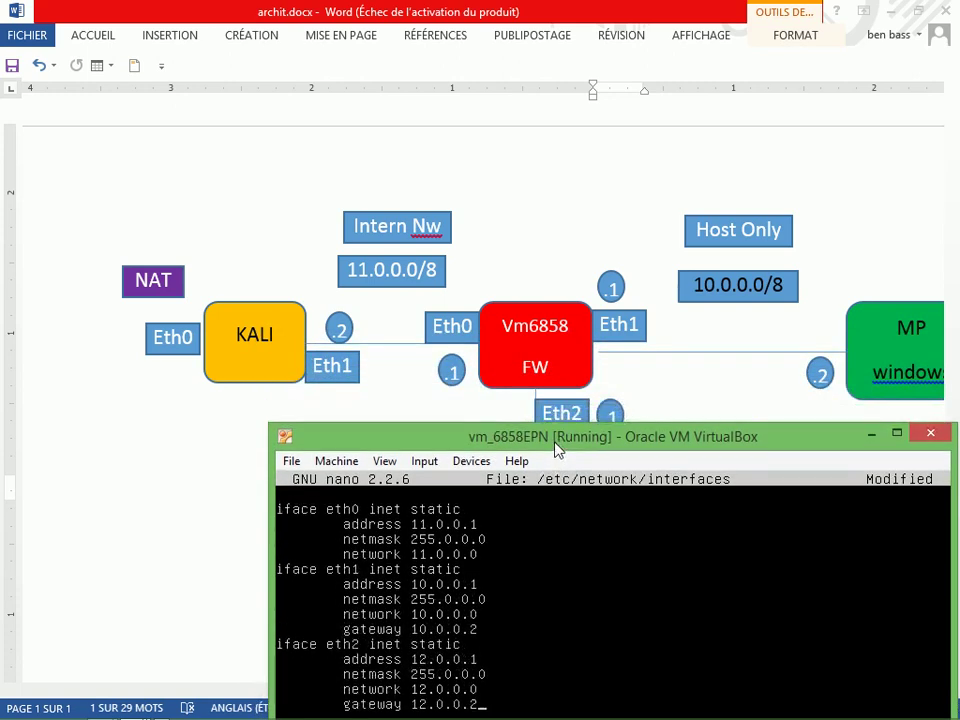
{"action": "left_click_drag", "start_coordinate": [557, 450], "coordinate": [516, 364]}
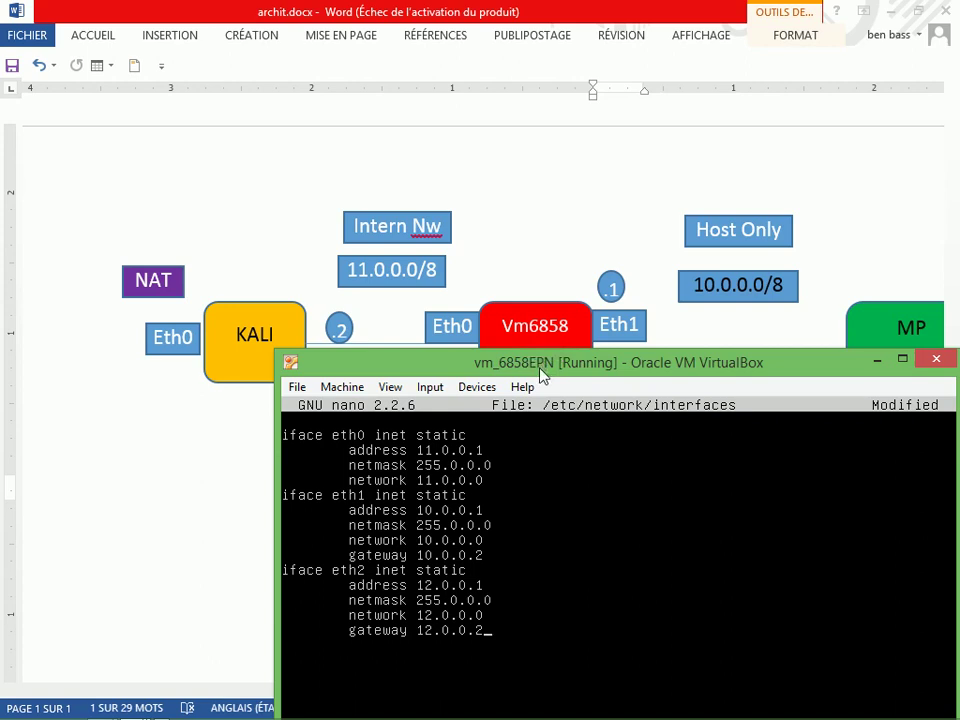
{"action": "left_click_drag", "start_coordinate": [543, 375], "coordinate": [545, 392]}
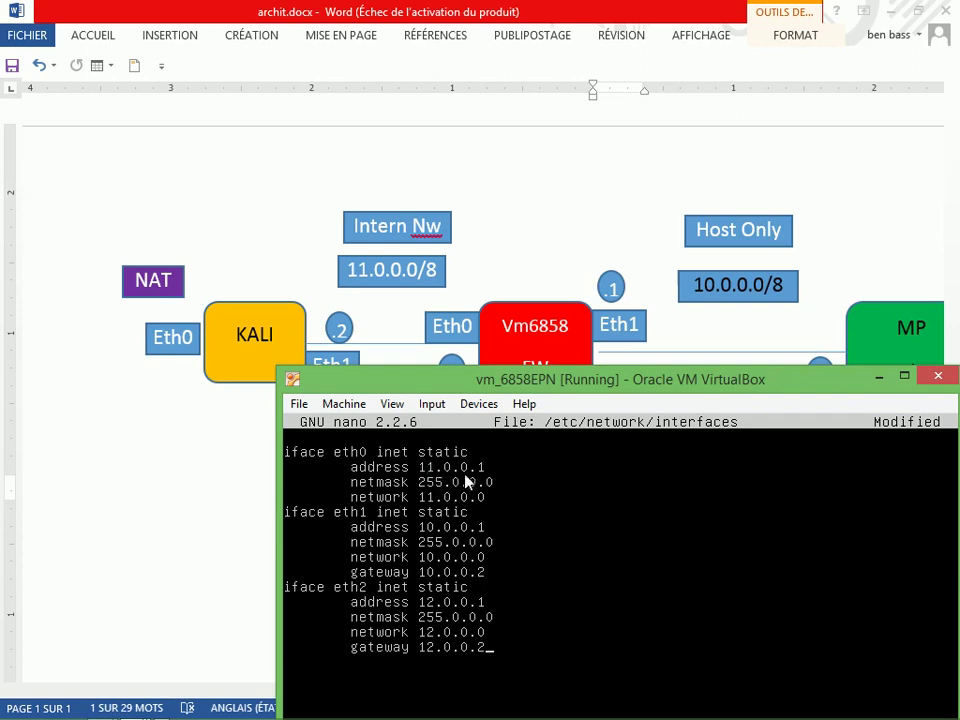
{"action": "left_click_drag", "start_coordinate": [489, 390], "coordinate": [491, 415]}
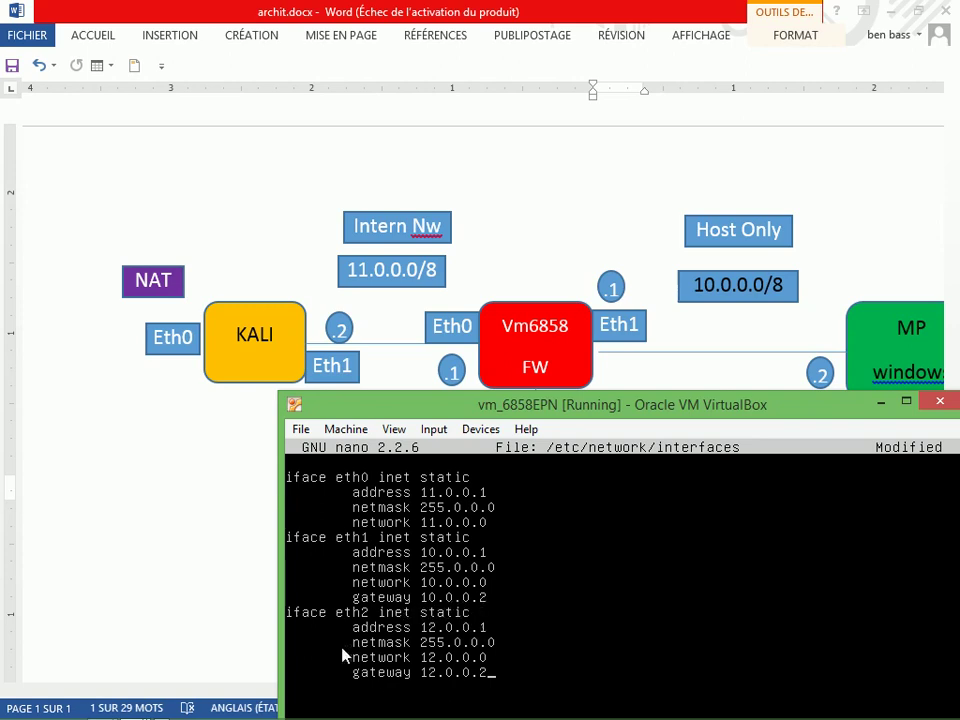
{"action": "left_click_drag", "start_coordinate": [493, 406], "coordinate": [451, 444]}
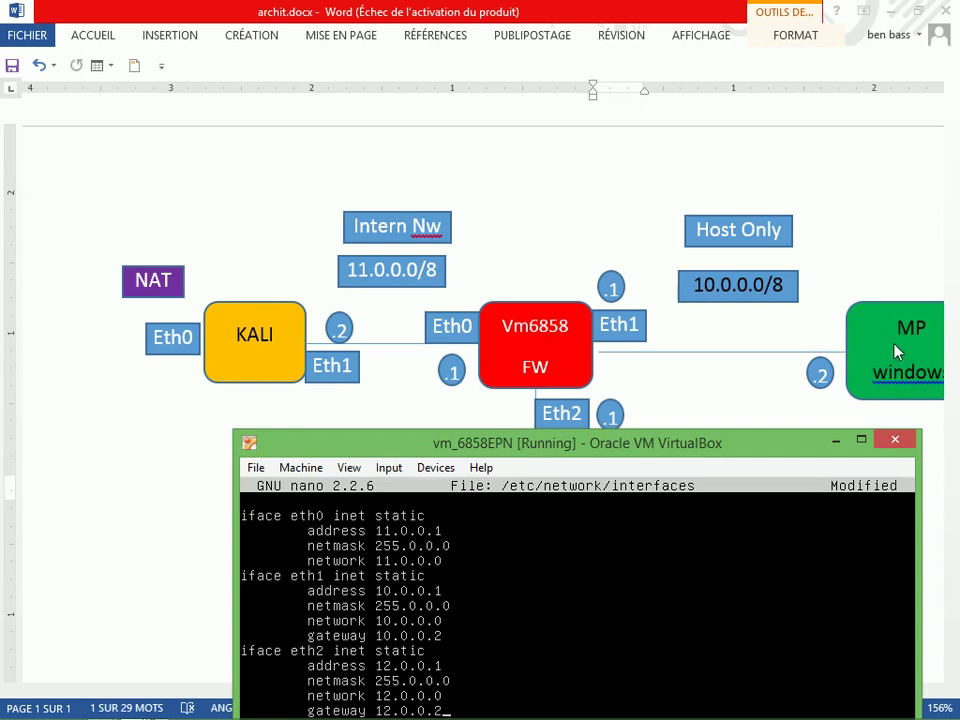
{"action": "left_click_drag", "start_coordinate": [633, 462], "coordinate": [623, 291]}
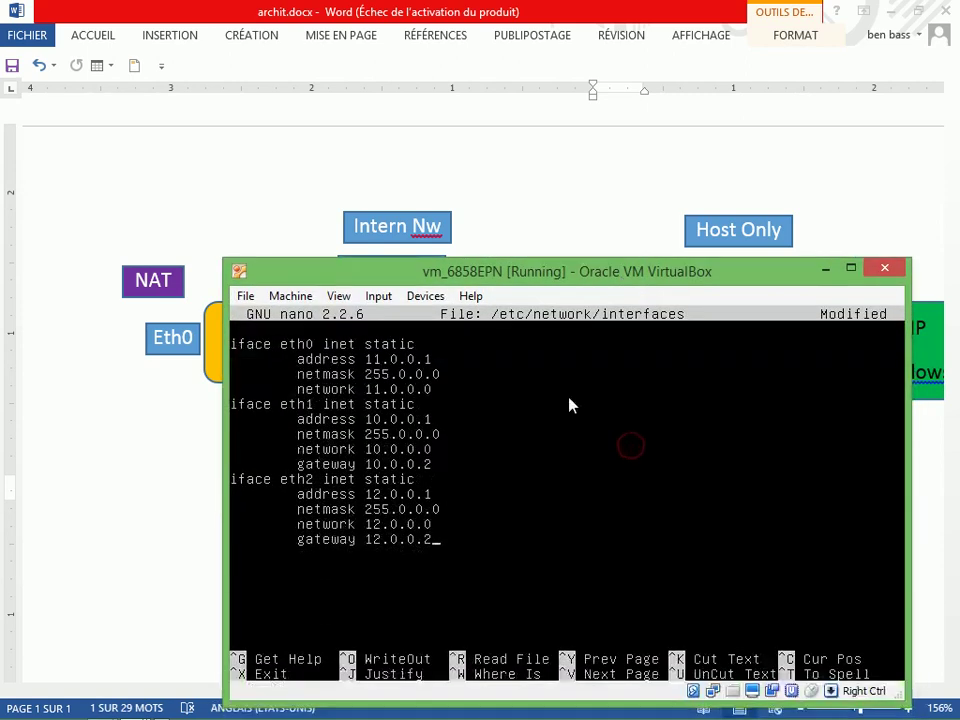
Save /etc/network/interfaces and exit nano
{"action": "key", "text": "ctrl+o"}
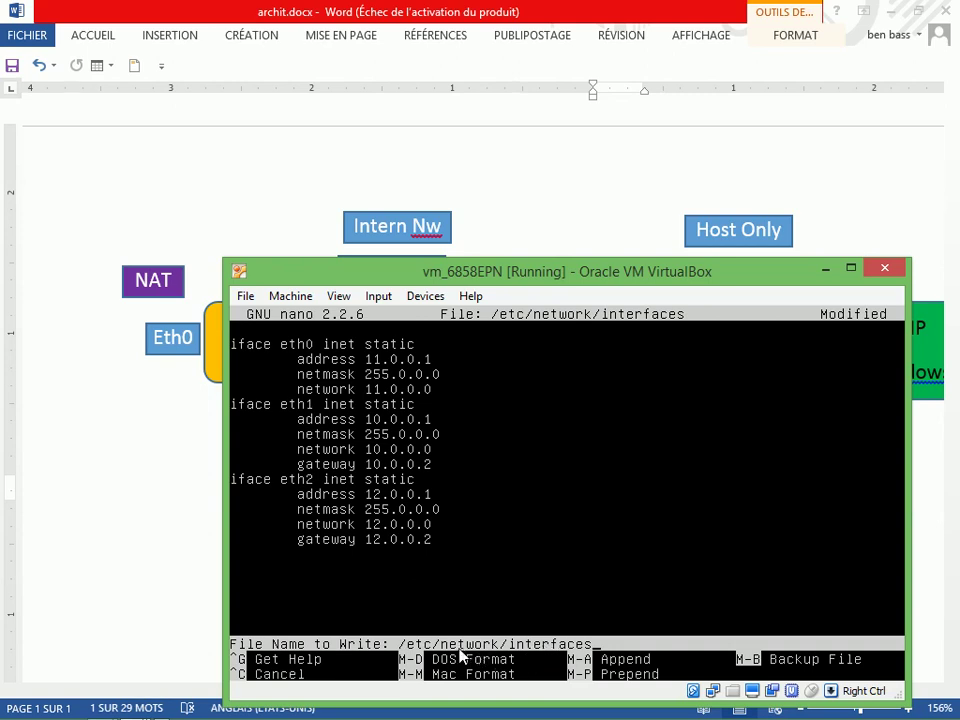
{"action": "key", "text": "Return"}
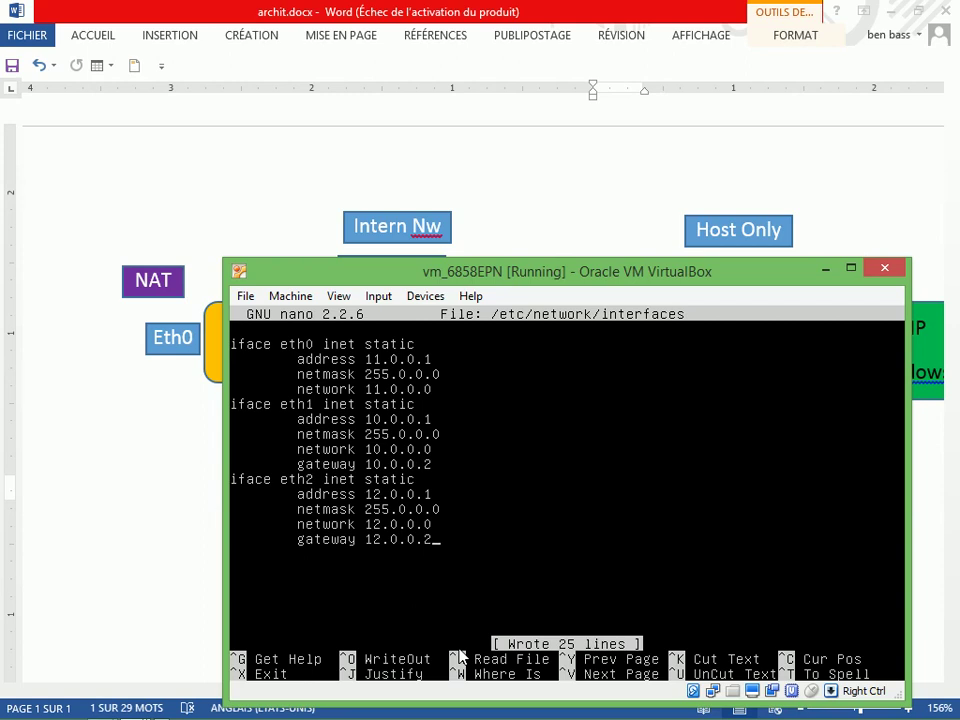
{"action": "key", "text": "ctrl+x"}
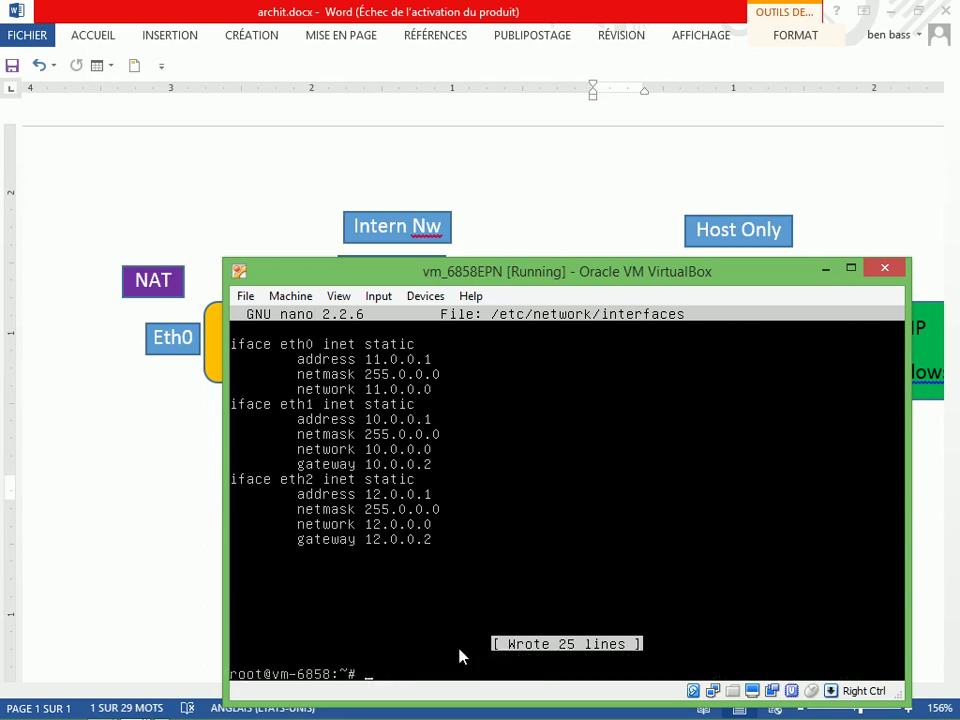
Restart networking with /etc/init.d/networking restart, check ifconfig eth2, then reboot now
{"action": "type", "text": "/etc/init.d/netw"}
{"action": "key", "text": "Tab"}
{"action": "type", "text": "restar"}
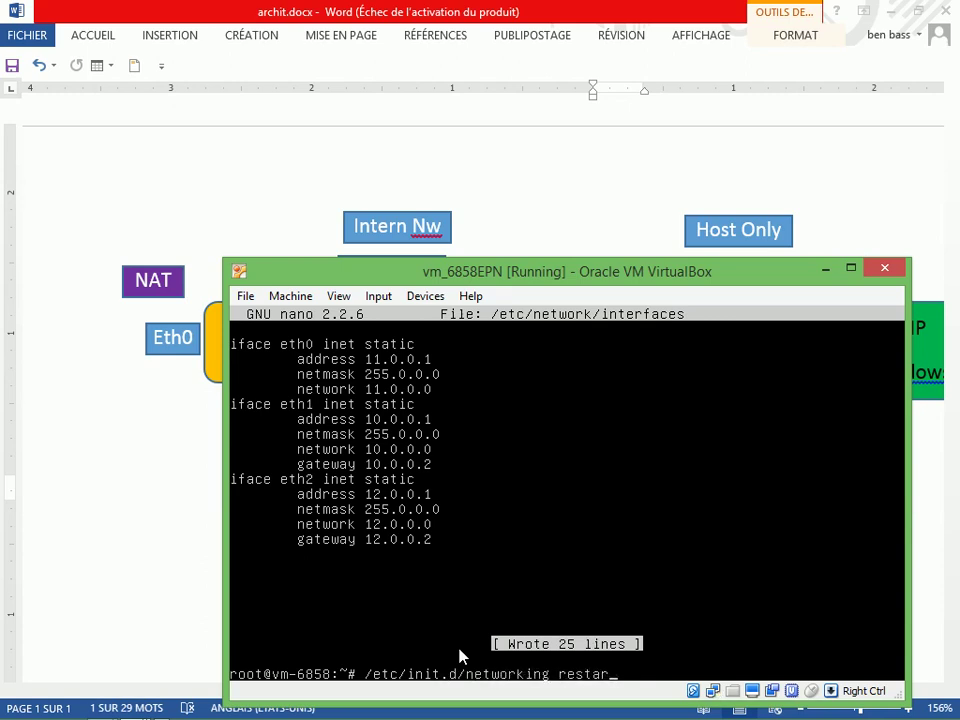
{"action": "type", "text": "t"}
{"action": "key", "text": "Return"}
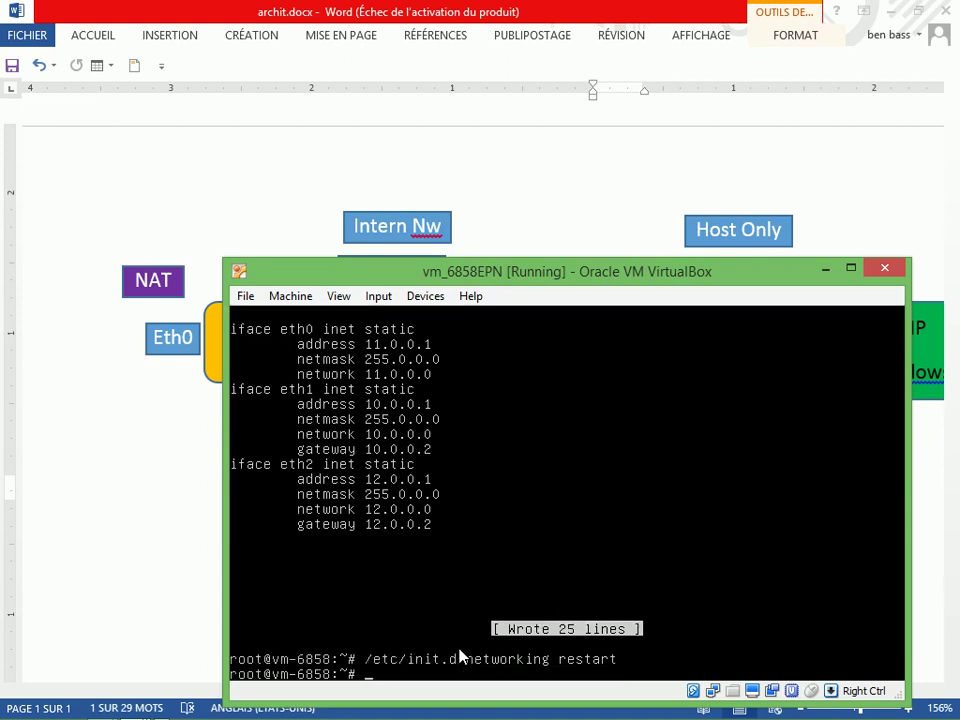
{"action": "type", "text": "ifconfig eth2"}
{"action": "key", "text": "Return"}
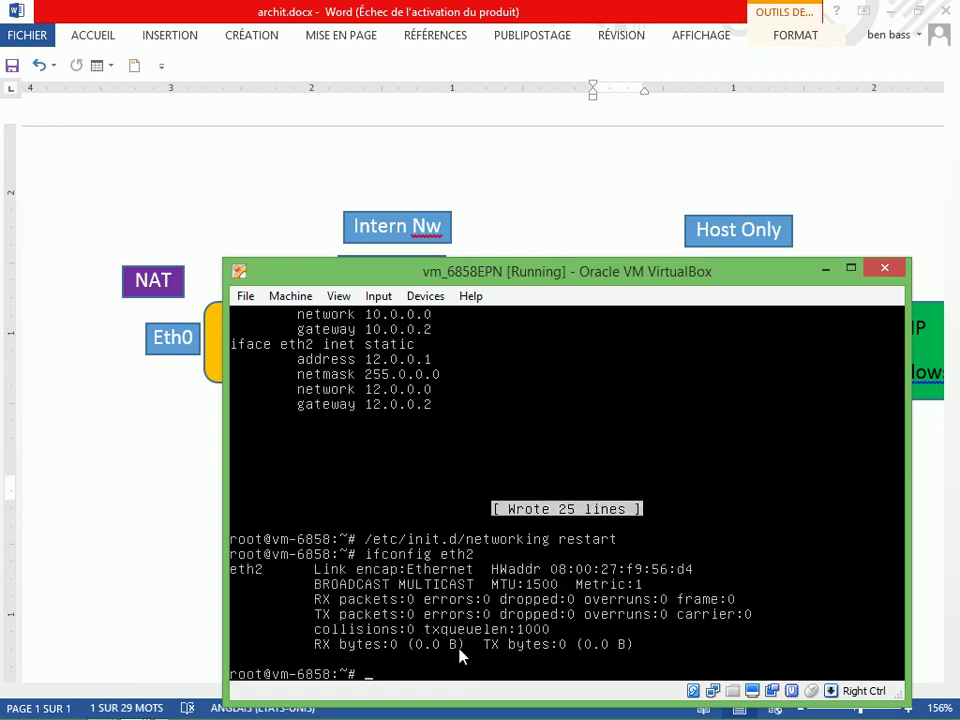
{"action": "type", "text": "reboot now"}
{"action": "key", "text": "Return"}
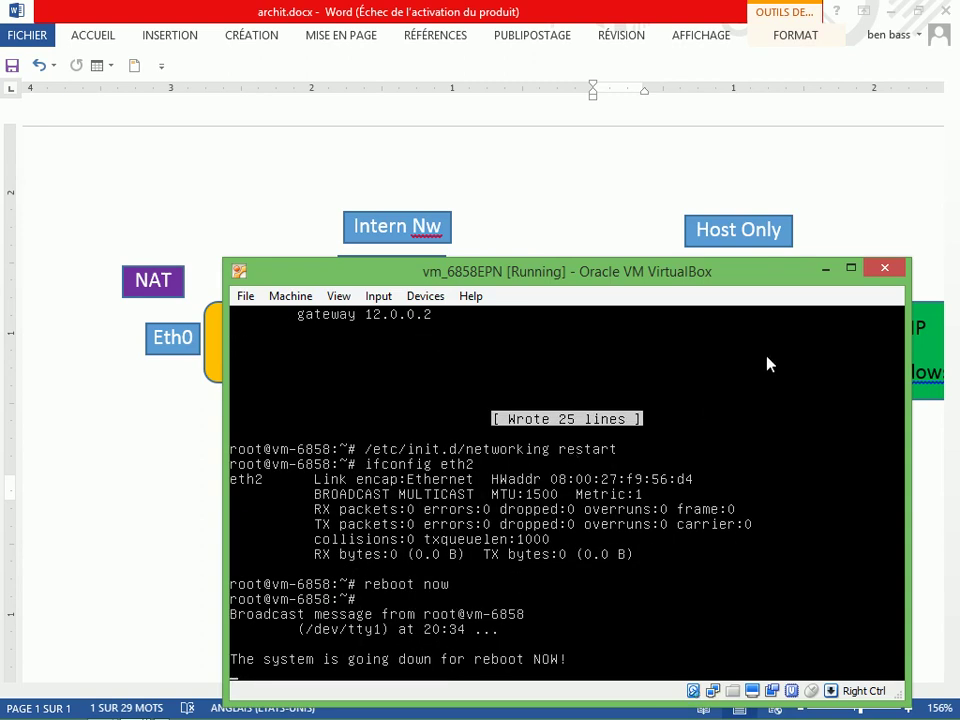
Minimize the firewall VM and switch to the Metasploitable VM window
{"action": "left_click", "coordinate": [823, 271]}
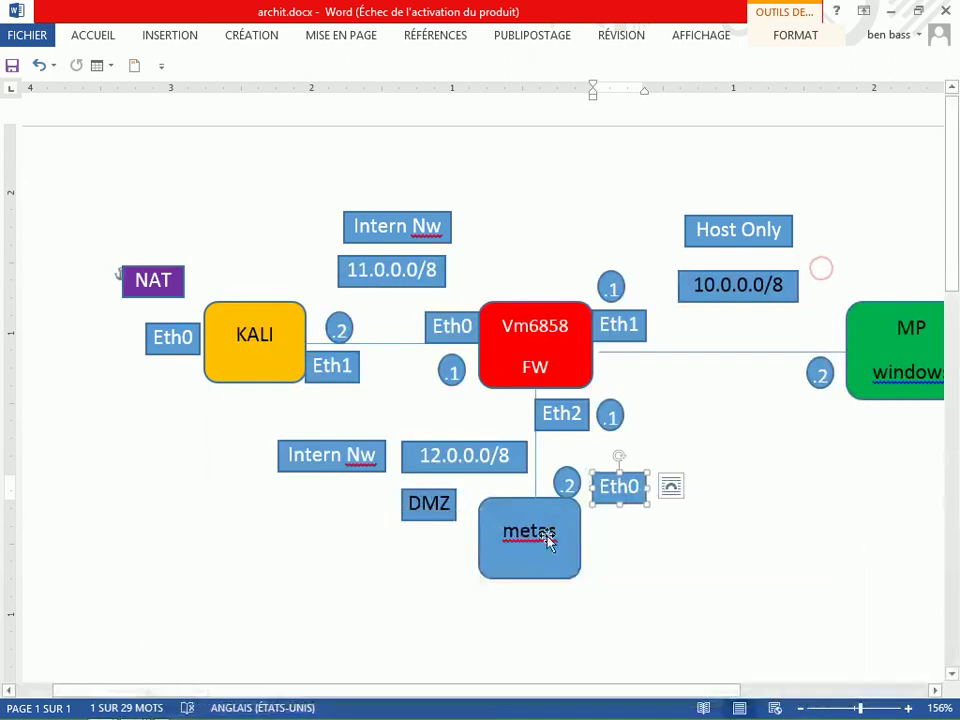
{"action": "key", "text": "alt+Tab"}
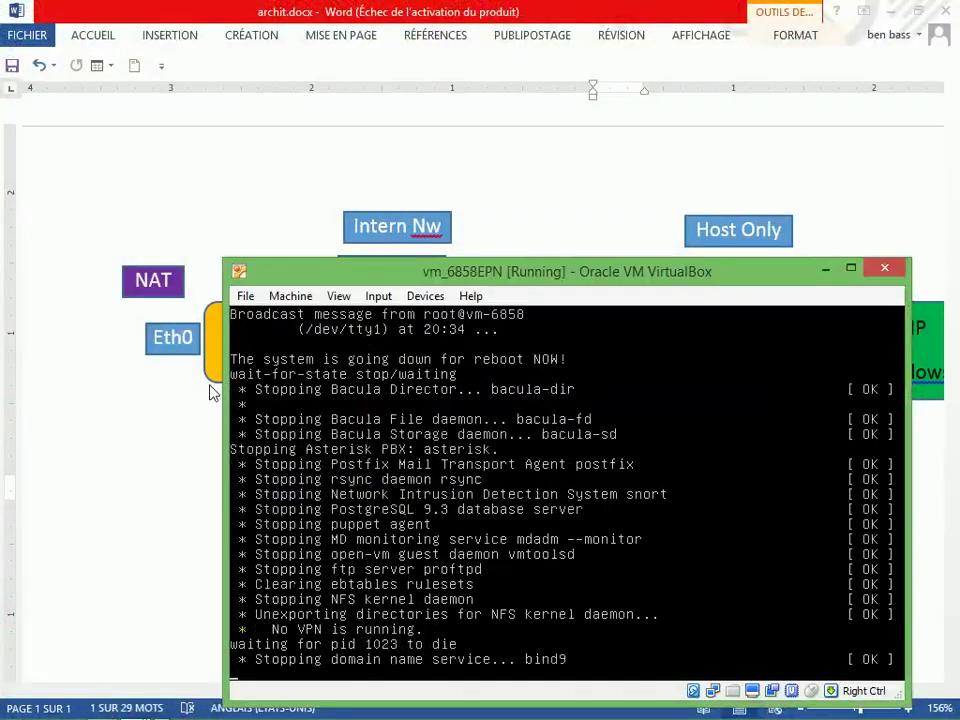
{"action": "key", "text": "alt+Tab"}
{"action": "key", "text": "alt+Tab"}
{"action": "key", "text": "alt+Tab"}
{"action": "key", "text": "alt+Tab"}
{"action": "key", "text": "alt+Tab"}
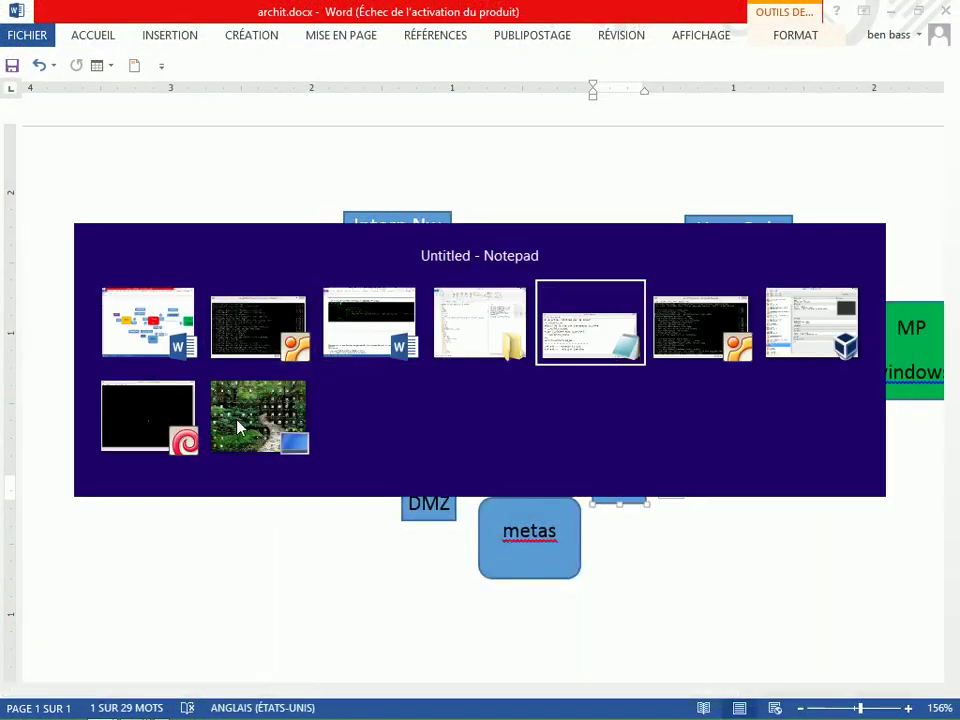
{"action": "key", "text": "alt+Tab"}
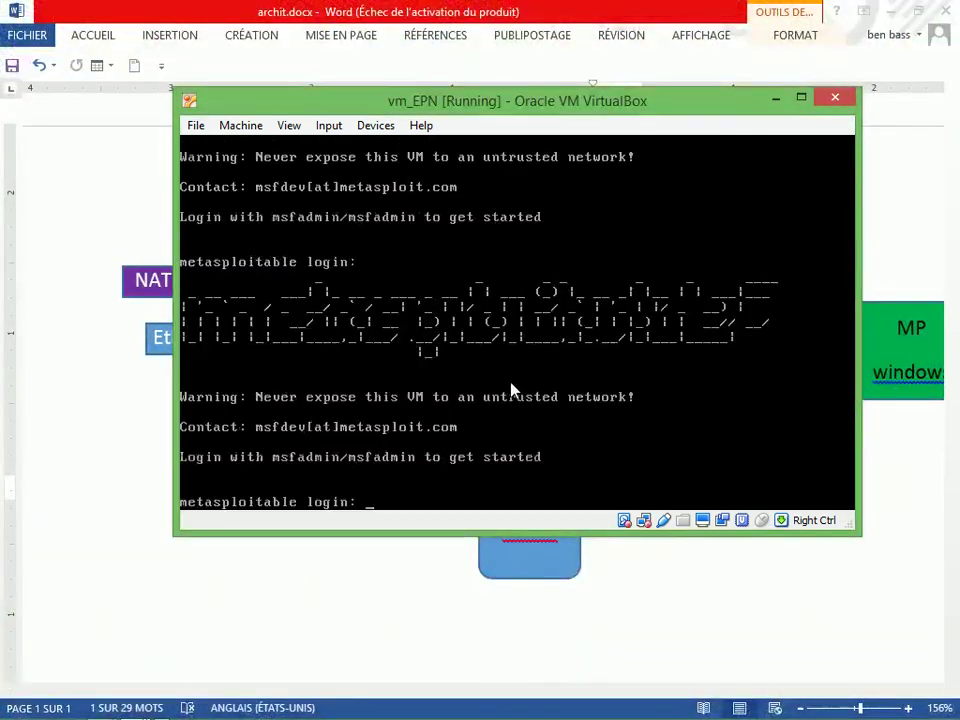
Log in with the Metasploitable username and password, then become root with sudo -i
{"action": "type", "text": "msfad"}
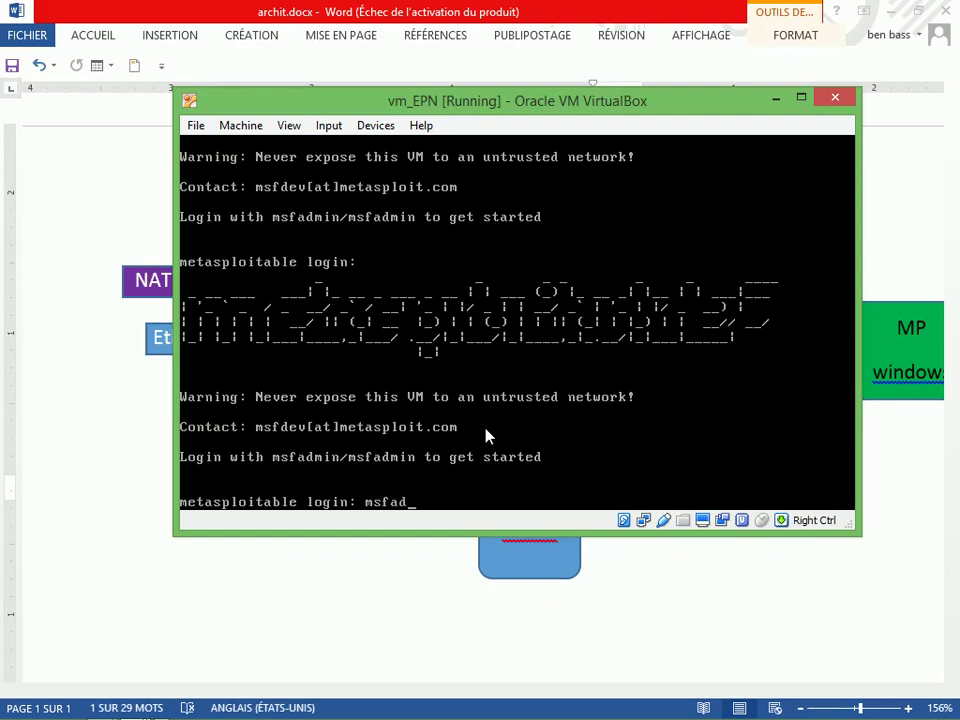
{"action": "type", "text": "min"}
{"action": "key", "text": "Return"}
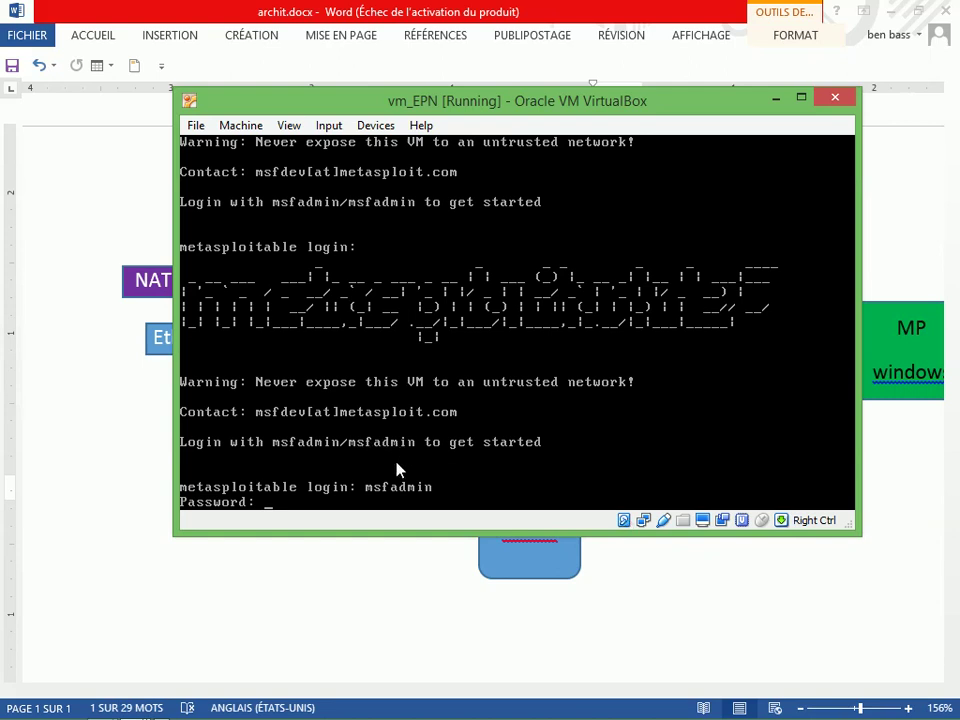
{"action": "key", "text": "Return"}
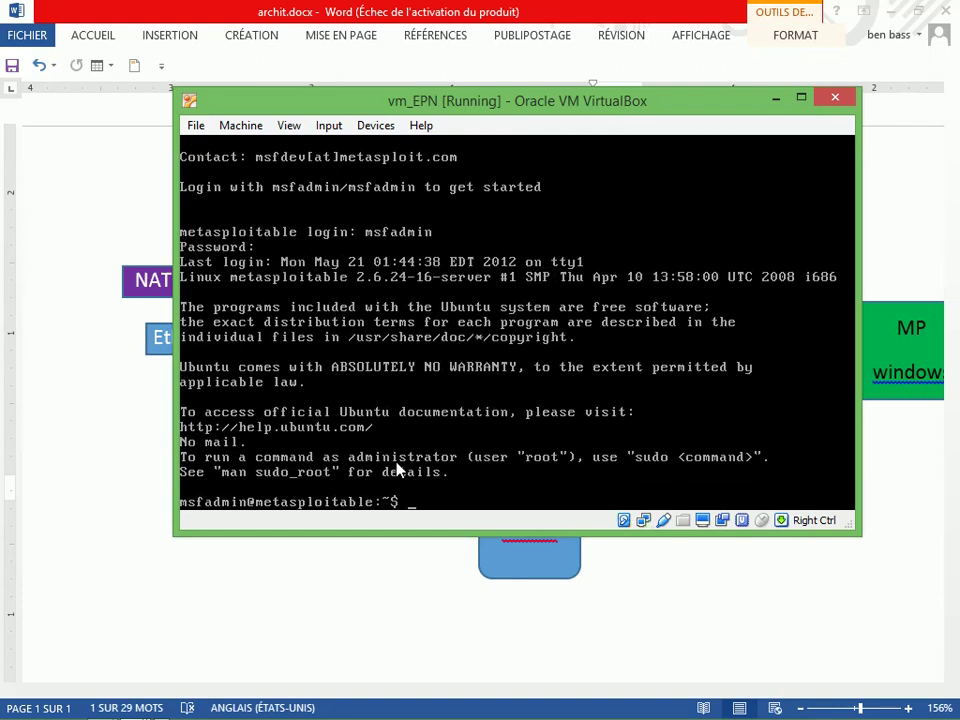
{"action": "type", "text": "sudo -i"}
{"action": "key", "text": "Return"}
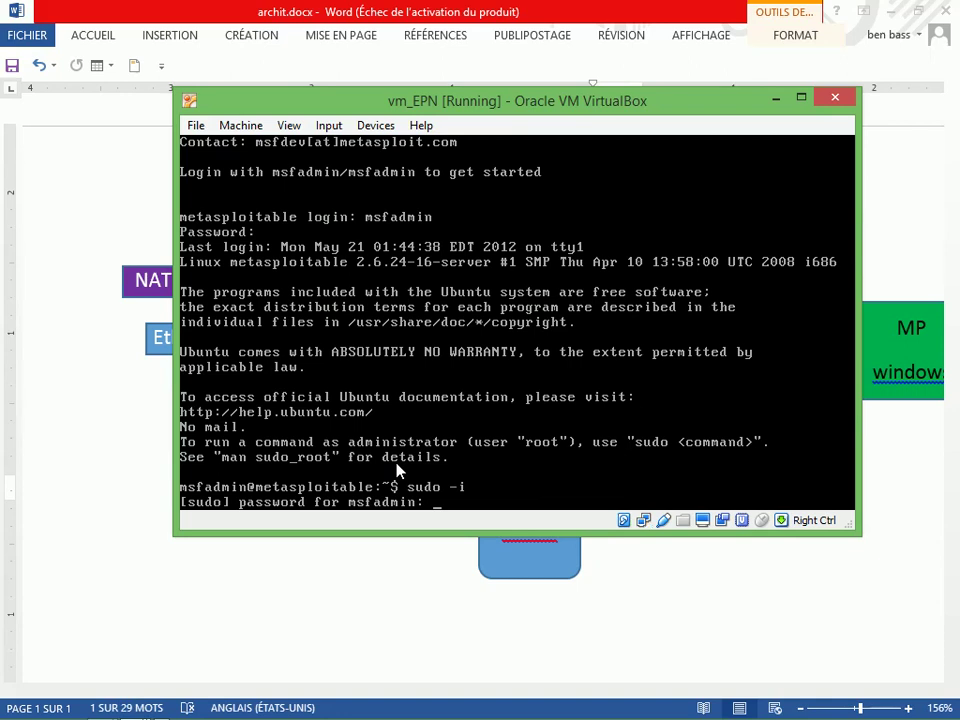
{"action": "key", "text": "Return"}
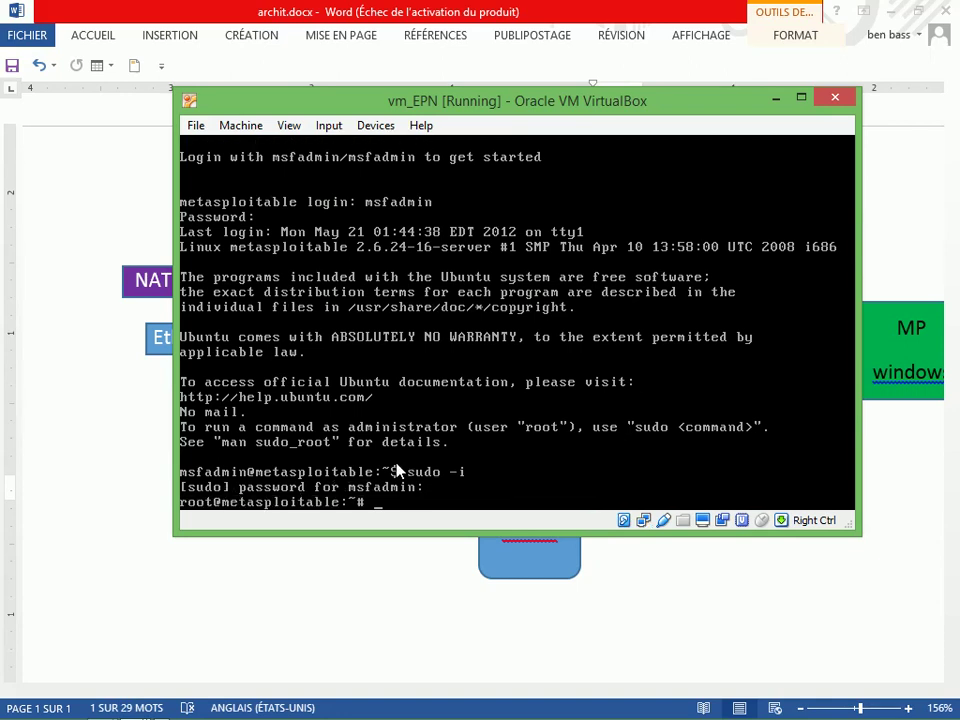
{"action": "type", "text": "nano /etc/network/i"}
Open /etc/network/interfaces in nano and go to the iface eth0 line
{"action": "key", "text": "Tab"}
{"action": "key", "text": "Return"}
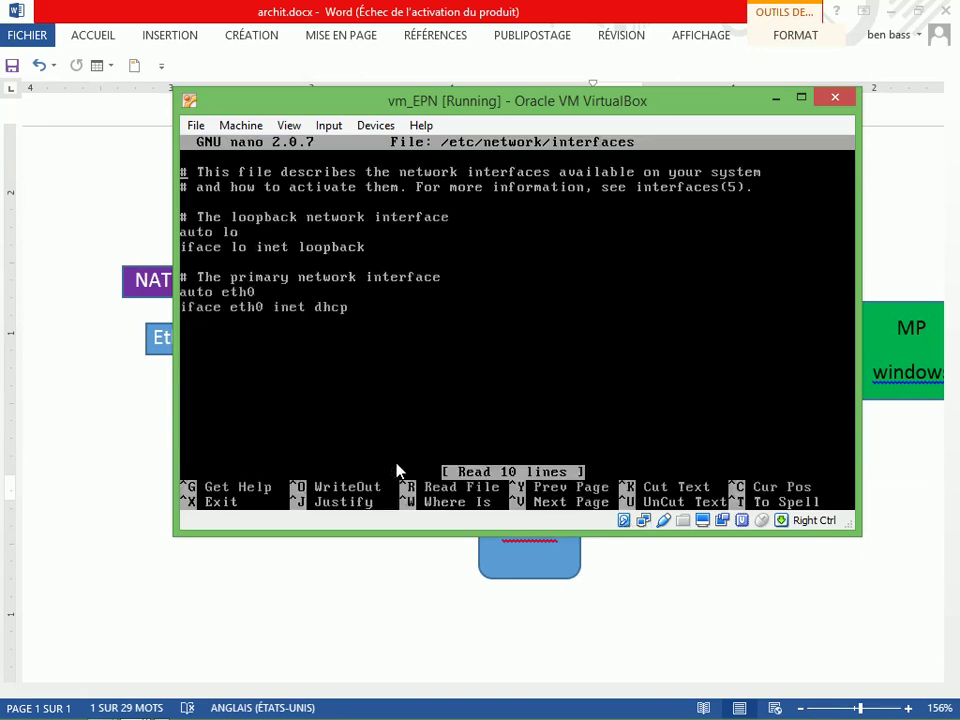
{"action": "key", "text": "Down"}
{"action": "key", "text": "Down"}
{"action": "key", "text": "Down"}
{"action": "key", "text": "Down"}
{"action": "key", "text": "Down"}
{"action": "key", "text": "Down"}
{"action": "key", "text": "Down"}
{"action": "key", "text": "Down"}
{"action": "key", "text": "Down"}
{"action": "key", "text": "Down"}
{"action": "key", "text": "Up"}
{"action": "left_click_drag", "start_coordinate": [527, 110], "coordinate": [510, 245]}
Change eth0 from dhcp to static and add address 12.0.0.2
{"action": "key", "text": "Right"}
{"action": "key", "text": "Right"}
{"action": "key", "text": "Right"}
{"action": "key", "text": "Right"}
{"action": "key", "text": "Right"}
{"action": "key", "text": "Right"}
{"action": "key", "text": "Right"}
{"action": "key", "text": "Right"}
{"action": "key", "text": "Right"}
{"action": "key", "text": "Right"}
{"action": "key", "text": "Right"}
{"action": "key", "text": "Right"}
{"action": "key", "text": "Right"}
{"action": "key", "text": "Right"}
{"action": "key", "text": "Right"}
{"action": "key", "text": "Right"}
{"action": "key", "text": "Right"}
{"action": "key", "text": "Right"}
{"action": "key", "text": "Right"}
{"action": "key", "text": "Right"}
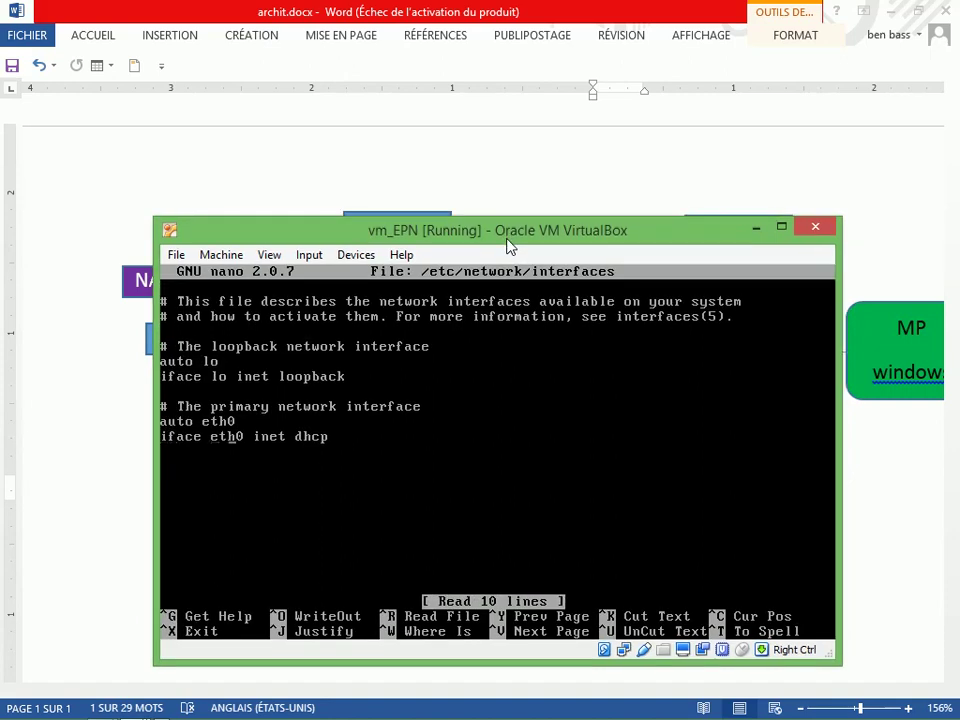
{"action": "key", "text": "Right"}
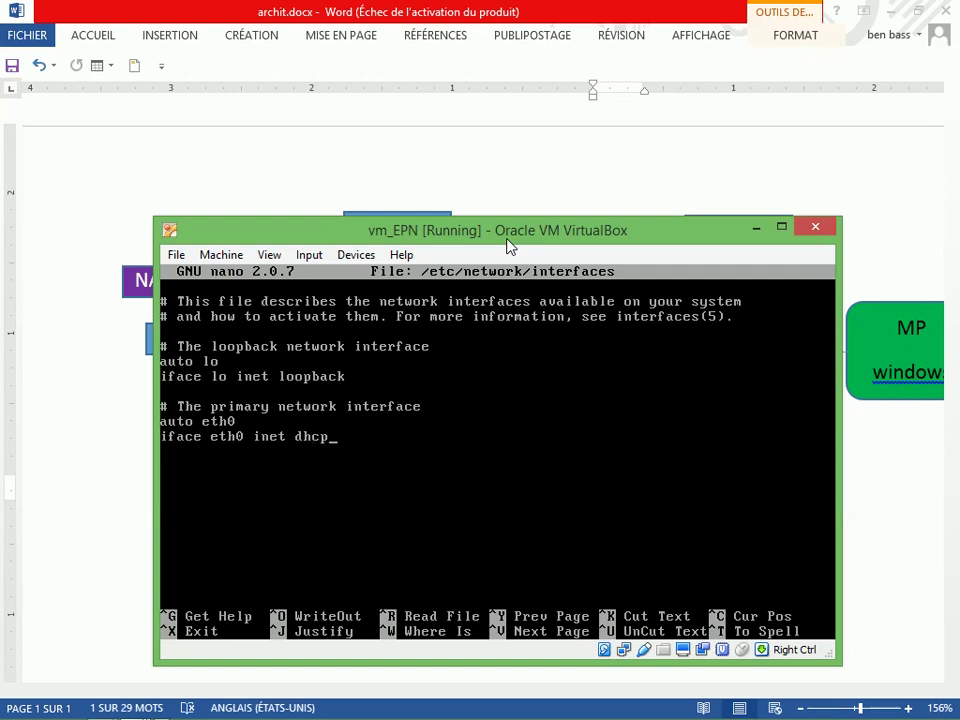
{"action": "key", "text": "BackSpace"}
{"action": "key", "text": "BackSpace"}
{"action": "key", "text": "BackSpace"}
{"action": "key", "text": "BackSpace"}
{"action": "type", "text": "static"}
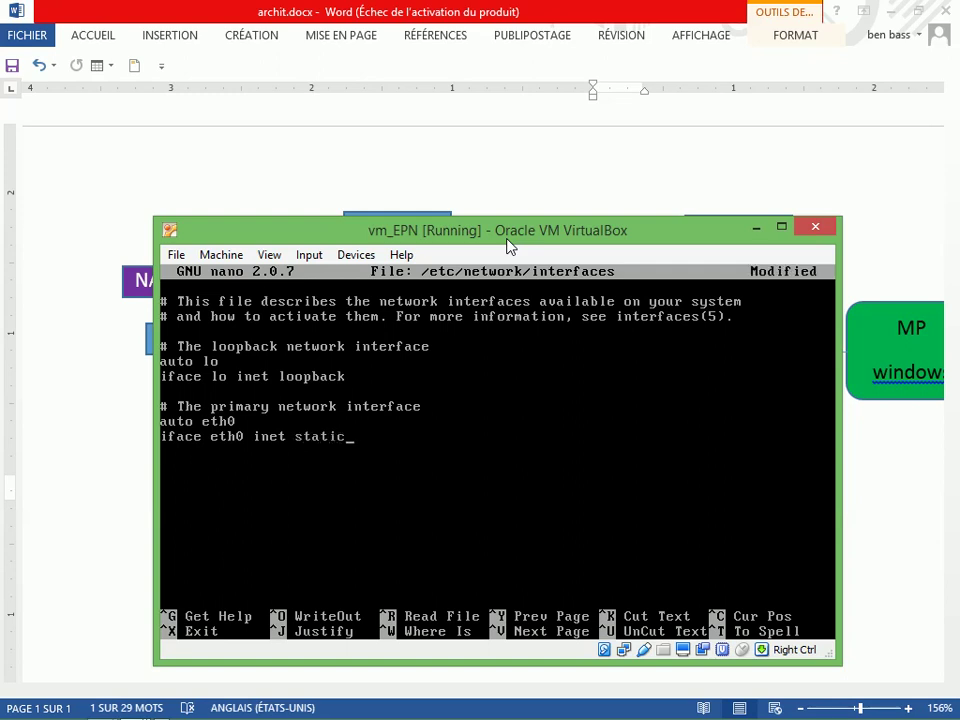
{"action": "key", "text": "Return"}
{"action": "key", "text": "Tab"}
{"action": "type", "text": "address"}
{"action": "key", "text": "Return"}
{"action": "key", "text": "BackSpace"}
{"action": "type", "text": "12.0.0.2"}
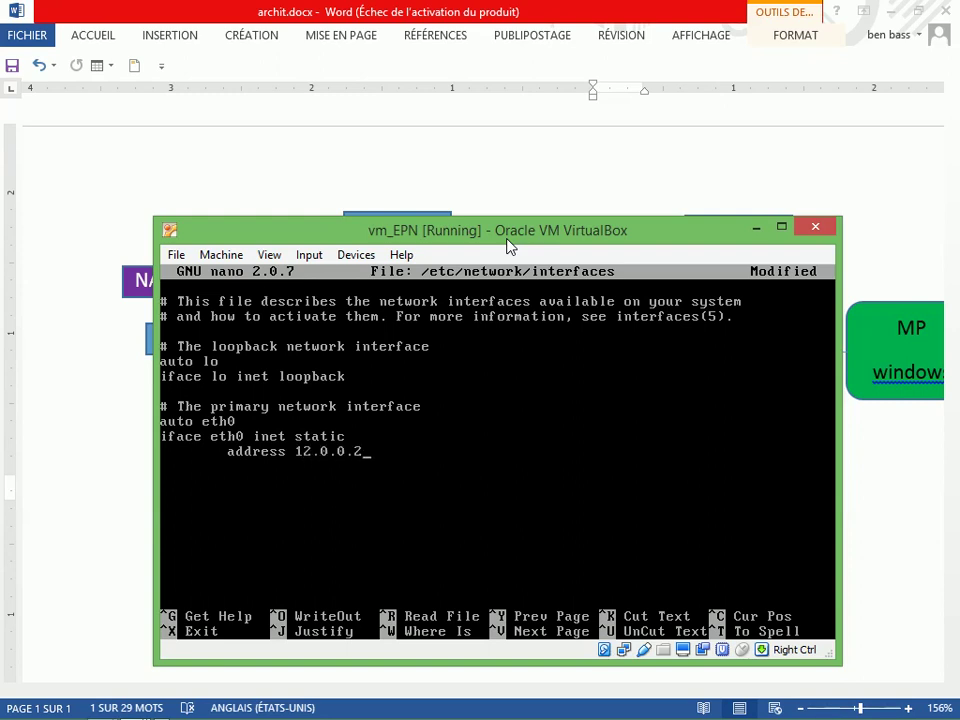
Add eth0 lines netmask 255.0.0.0, network 12.0.0.0 and gateway 12.0.0.1
{"action": "key", "text": "Return"}
{"action": "key", "text": "Tab"}
{"action": "type", "text": "netmask 255.0.0.0"}
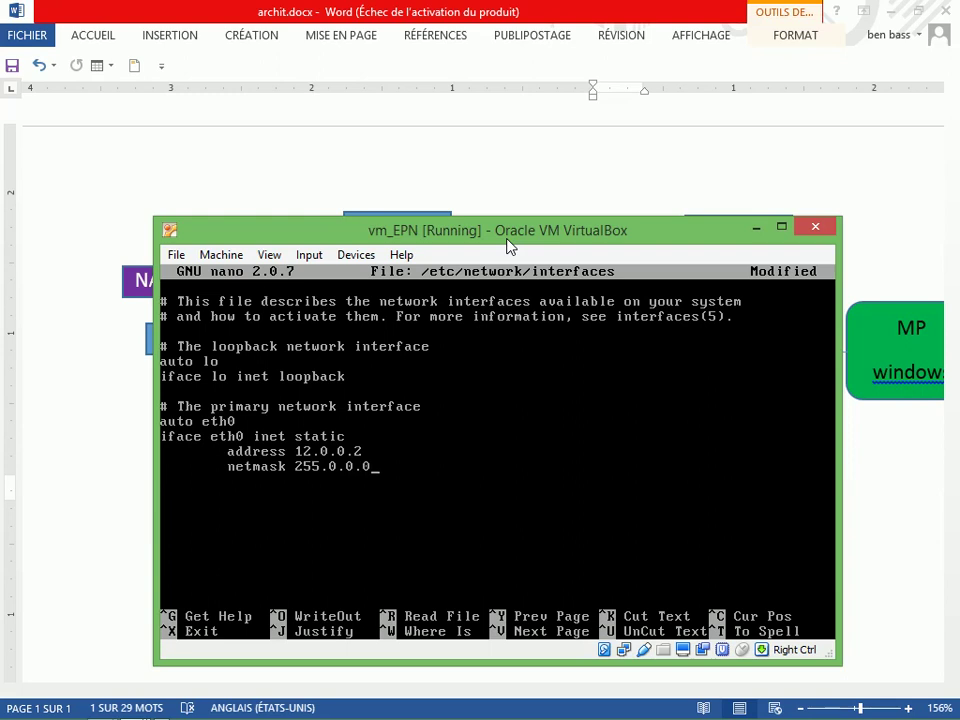
{"action": "key", "text": "Return"}
{"action": "key", "text": "Tab"}
{"action": "type", "text": "network 12.0.0.0"}
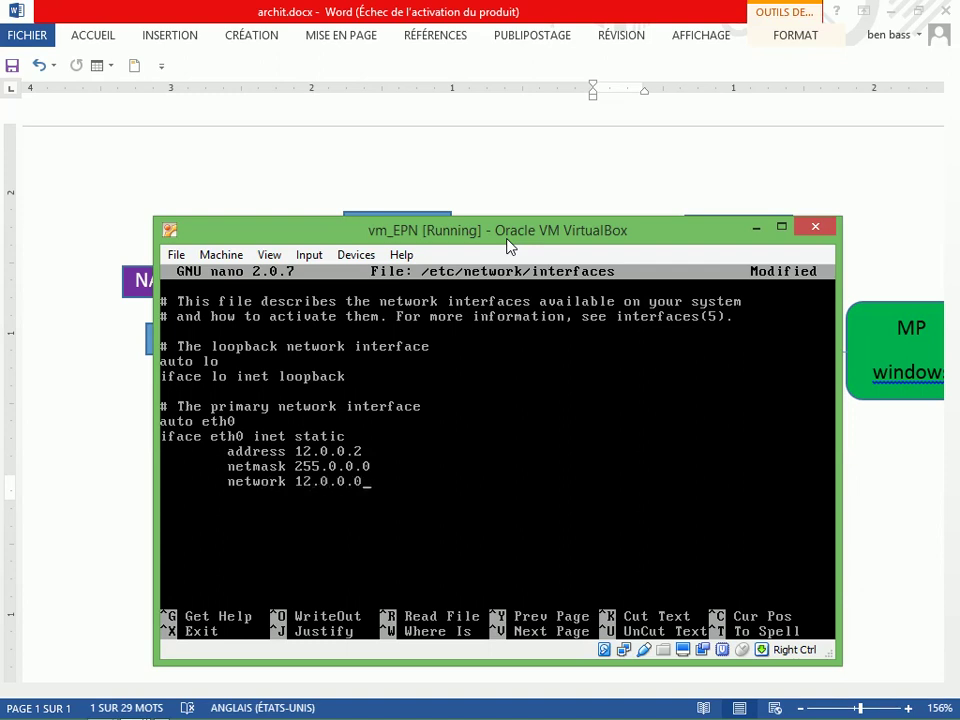
{"action": "key", "text": "Return"}
{"action": "key", "text": "Tab"}
{"action": "type", "text": "gateway 12.0.0.1"}
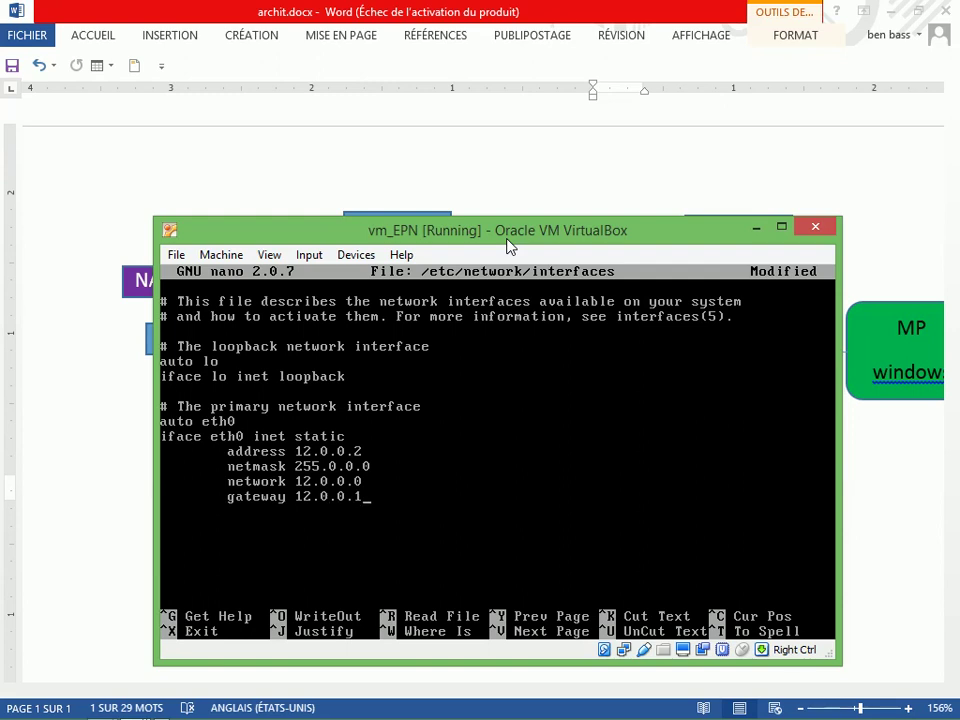
Check the eth0 settings against the lab diagram and start saving with Ctrl+O
{"action": "left_click_drag", "start_coordinate": [508, 245], "coordinate": [523, 541]}
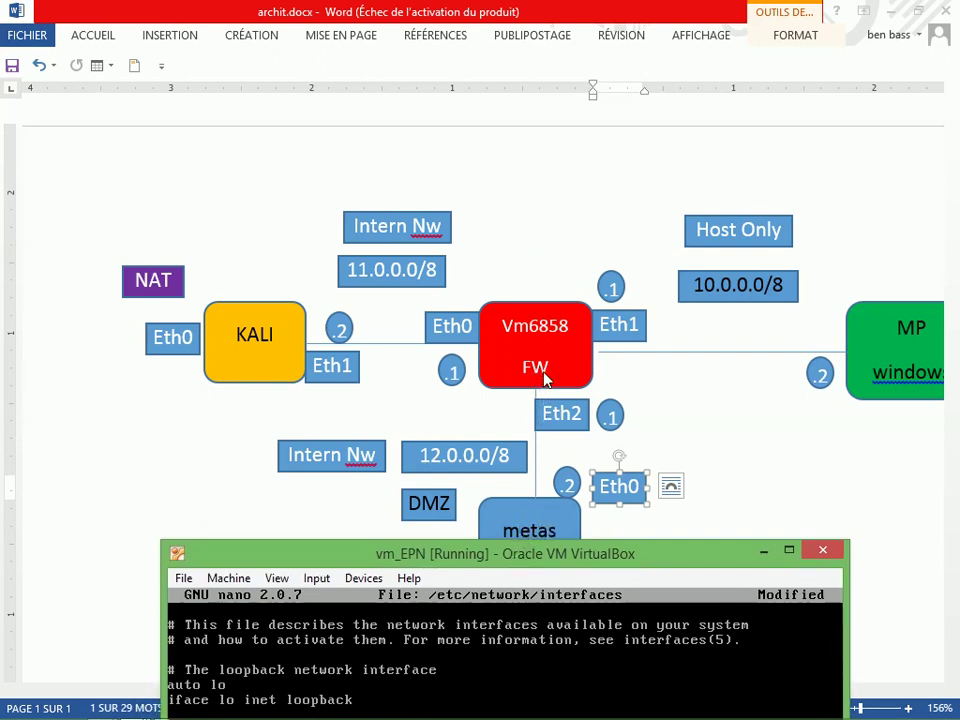
{"action": "left_click_drag", "start_coordinate": [537, 555], "coordinate": [557, 320]}
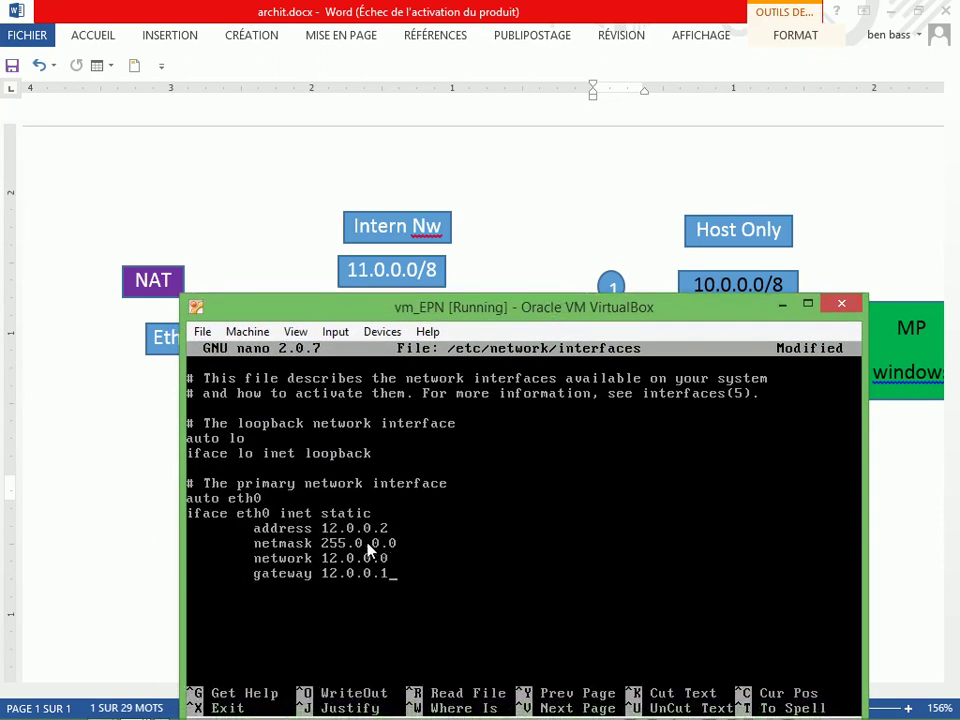
{"action": "key", "text": "ctrl+o"}
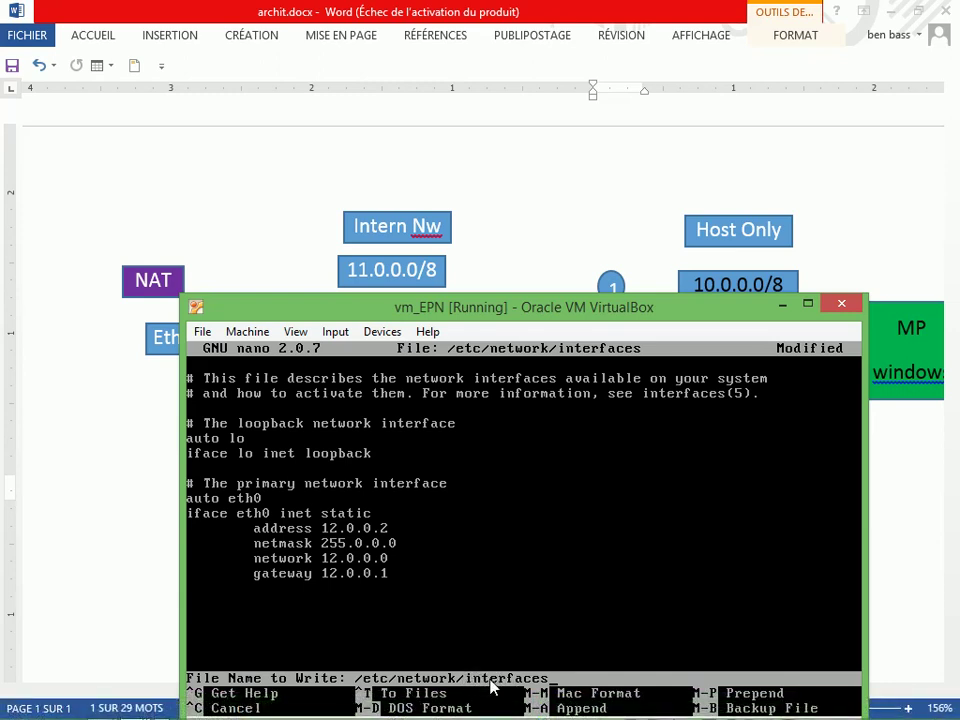
Save the interfaces file, exit nano, and restart networking with /etc/init.d/networking restart
{"action": "key", "text": "Return"}
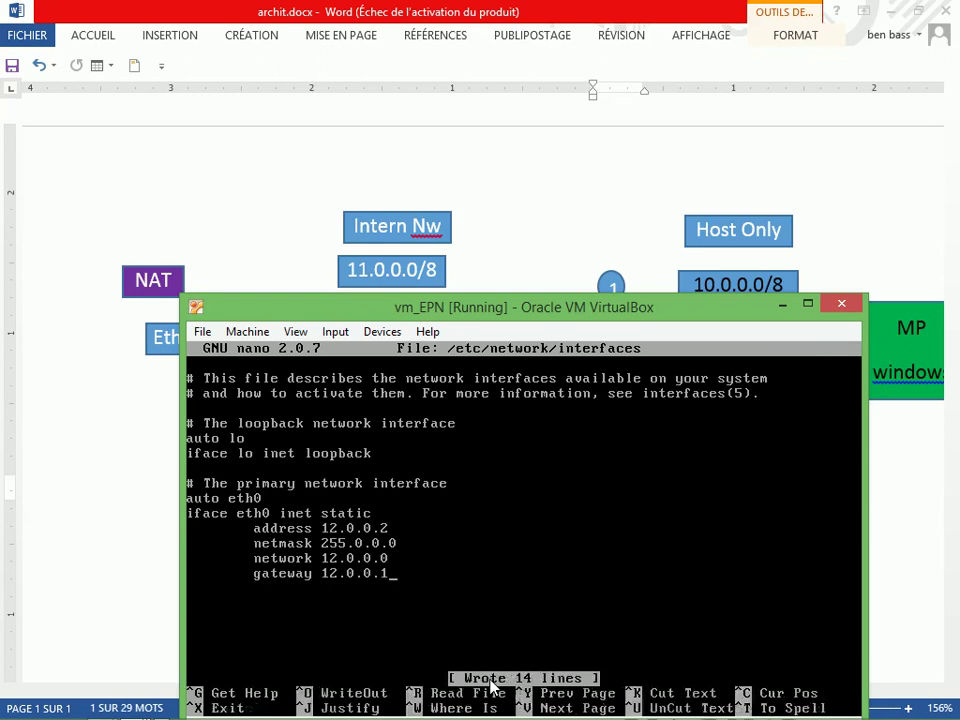
{"action": "key", "text": "ctrl+x"}
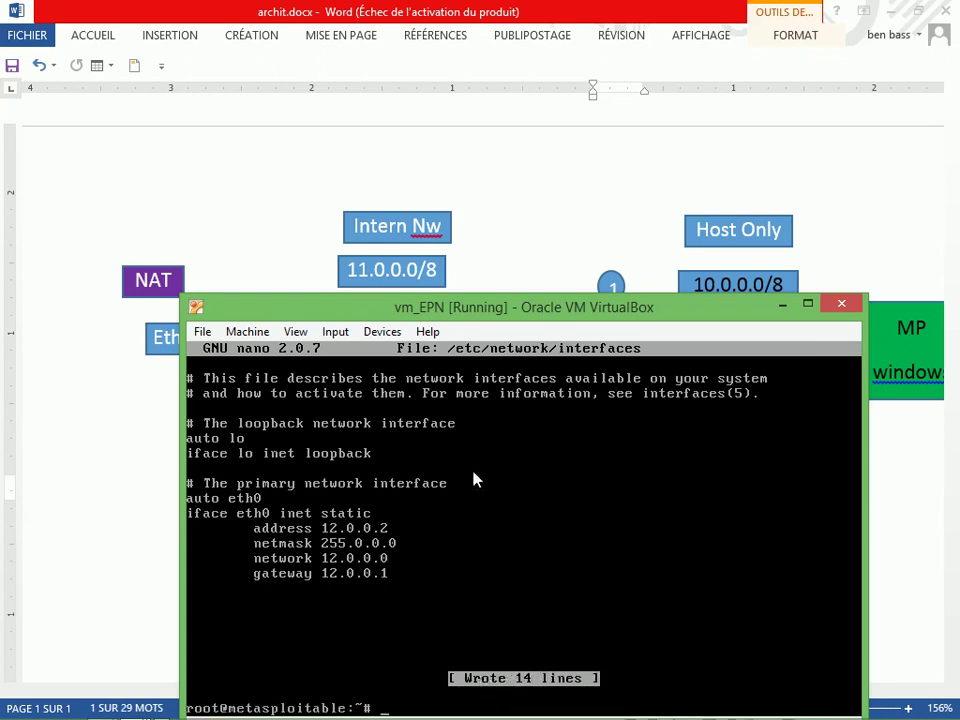
{"action": "left_click_drag", "start_coordinate": [493, 311], "coordinate": [506, 261]}
{"action": "type", "text": "/etc"}
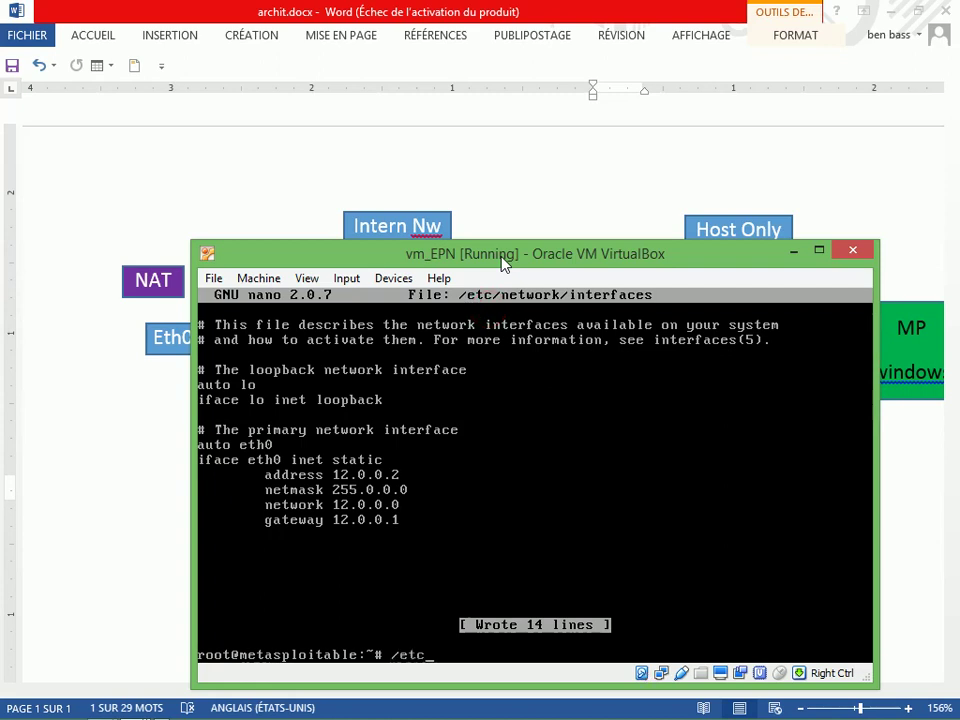
{"action": "type", "text": "/init.d/net"}
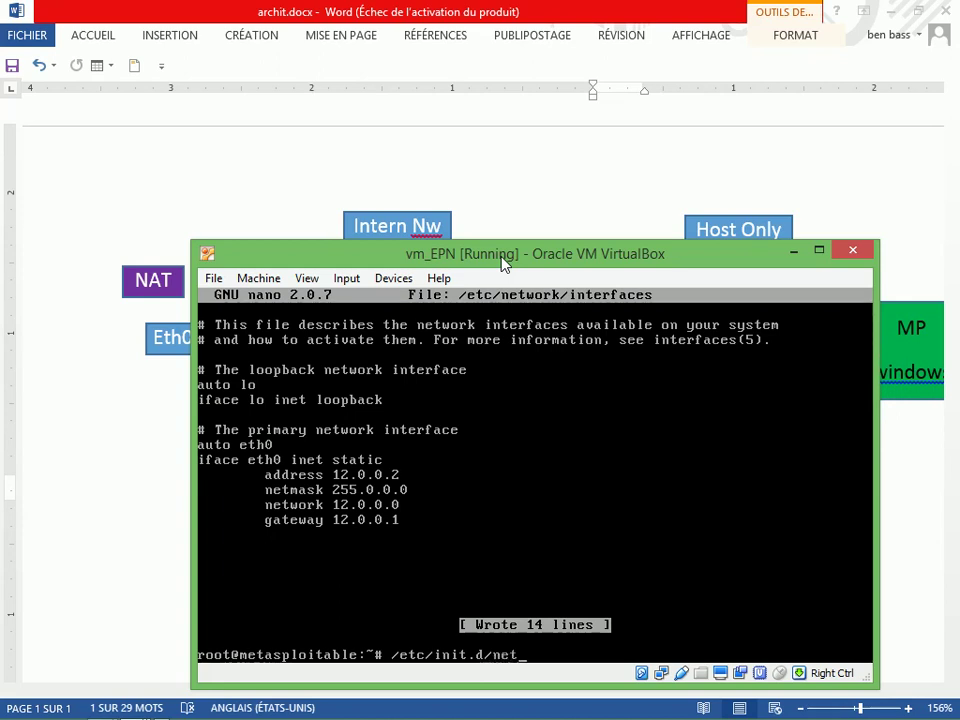
{"action": "key", "text": "Tab"}
{"action": "type", "text": "s"}
{"action": "key", "text": "BackSpace"}
{"action": "type", "text": "restart"}
{"action": "key", "text": "Return"}
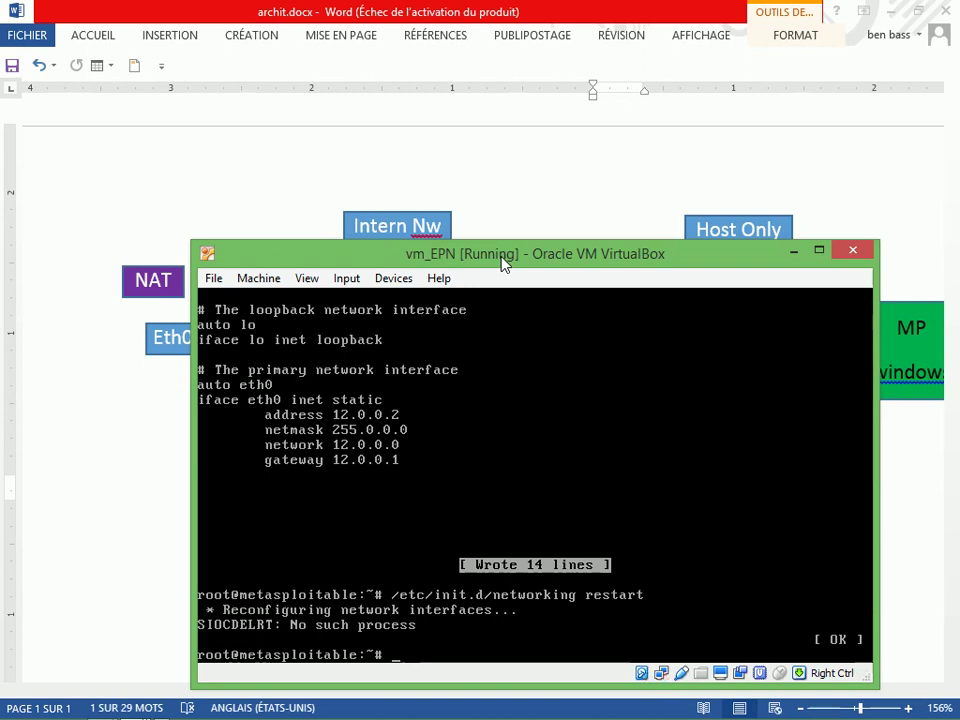
Confirm with ifconfig that eth0 shows 12.0.0.2/255.0.0.0, then minimize the Metasploitable window
{"action": "type", "text": "ifconfig eth"}
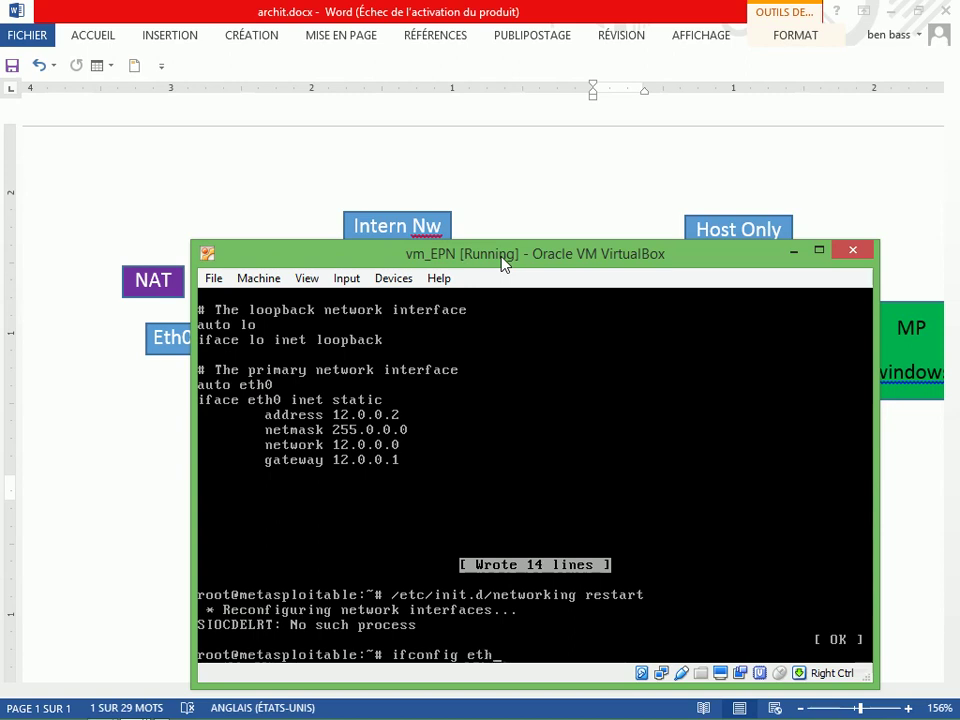
{"action": "type", "text": "0"}
{"action": "key", "text": "Return"}
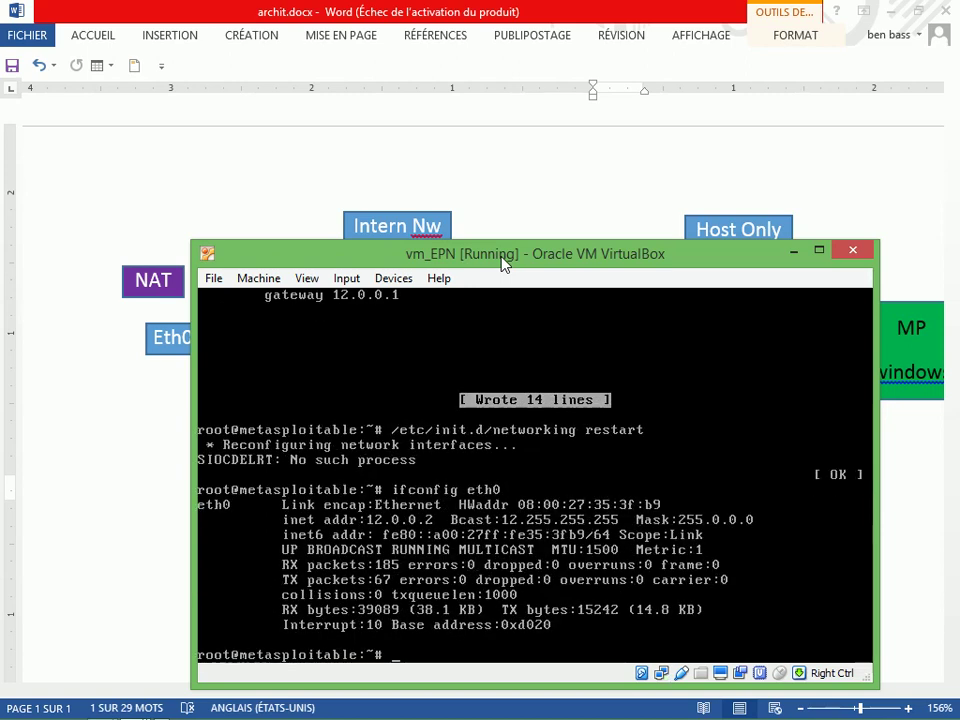
{"action": "left_click", "coordinate": [391, 526]}
{"action": "key", "text": "ctrl"}
{"action": "left_click", "coordinate": [793, 252]}
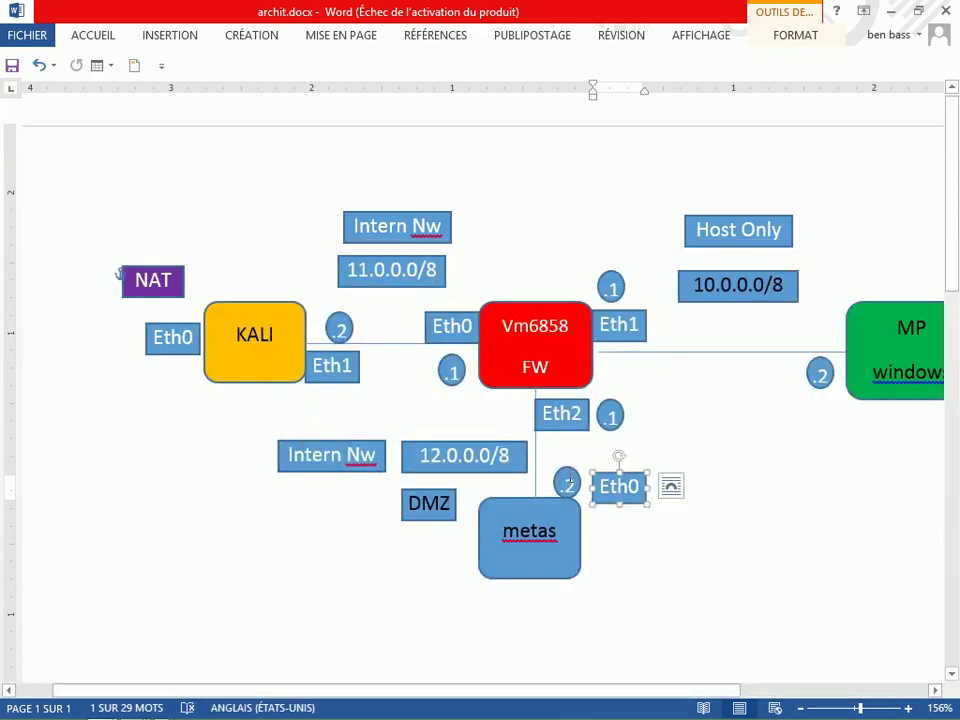
Switch to VirtualBox Manager and bring up the running kali VM's window
{"action": "key", "text": "alt+Tab"}
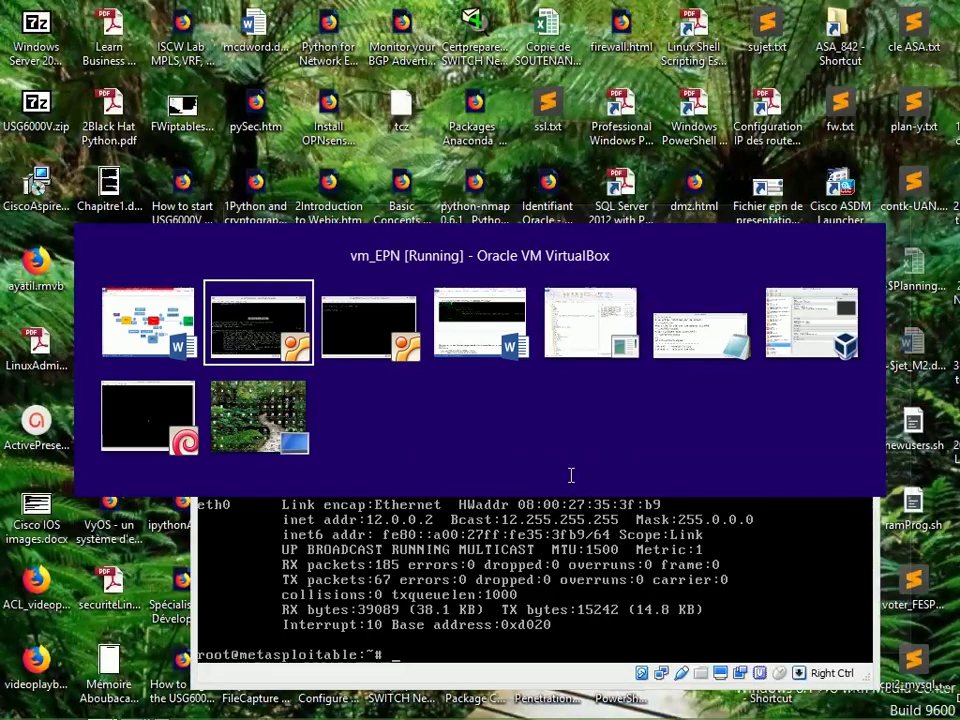
{"action": "key", "text": "alt+Tab"}
{"action": "key", "text": "alt+Tab"}
{"action": "key", "text": "alt+Tab"}
{"action": "key", "text": "alt+Tab"}
{"action": "key", "text": "alt+Tab"}
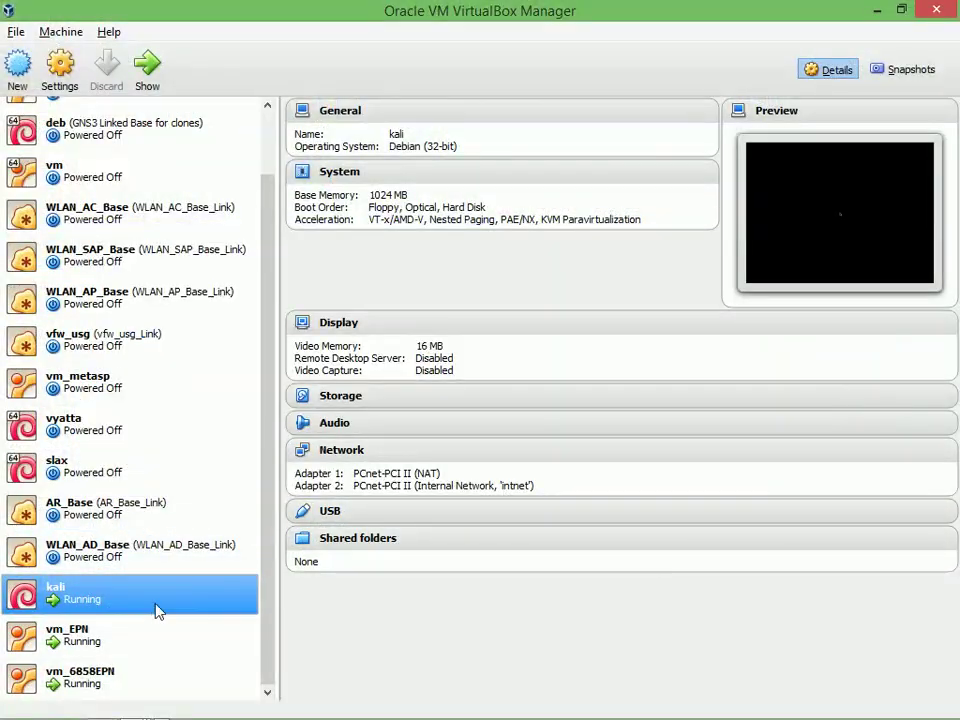
{"action": "left_click", "coordinate": [147, 68]}
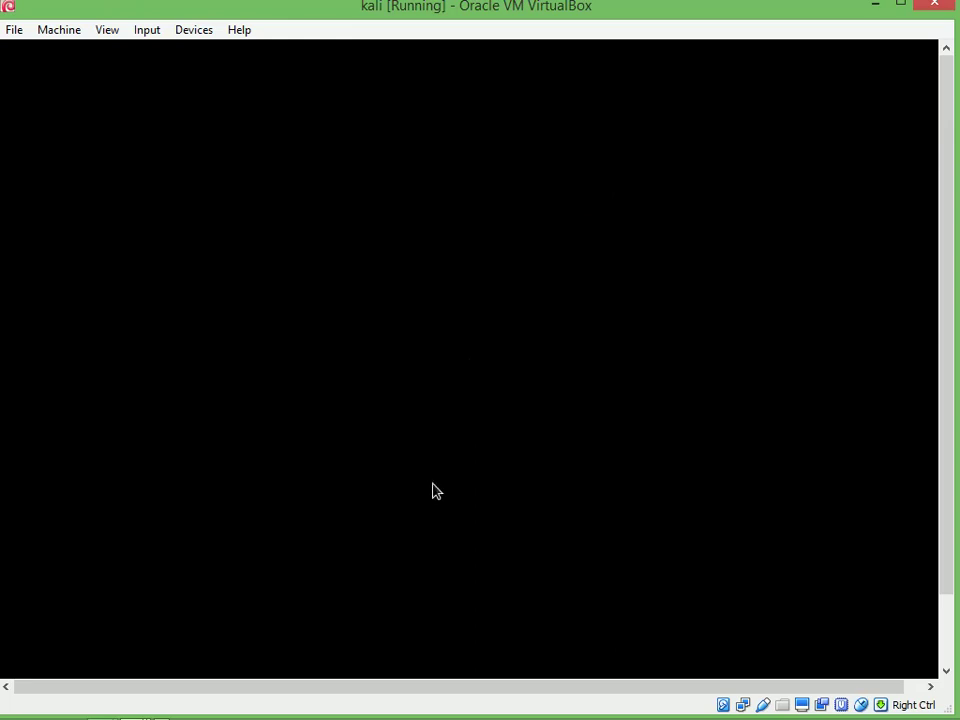
Log in to Kali as root with the account password
{"action": "type", "text": "root"}
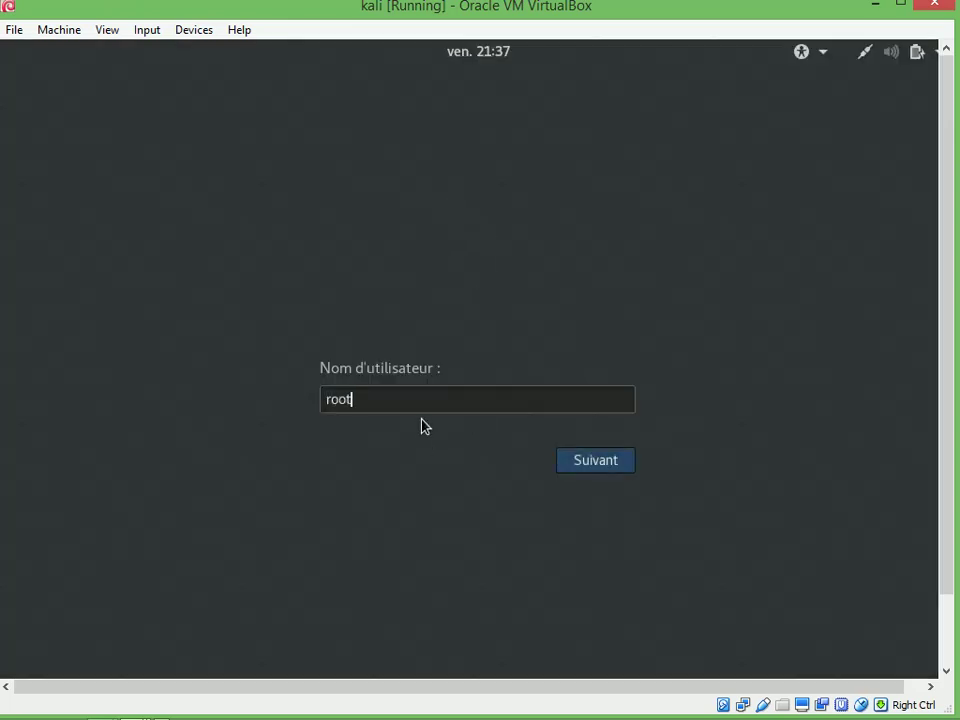
{"action": "key", "text": "Return"}
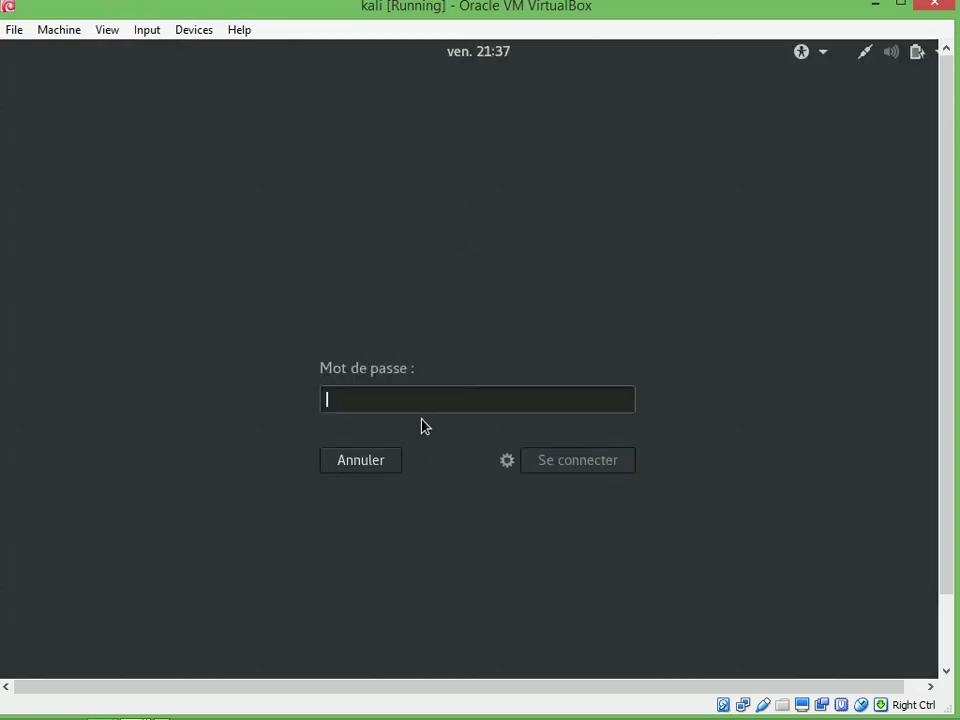
{"action": "type", "text": "too"}
{"action": "key", "text": "Return"}
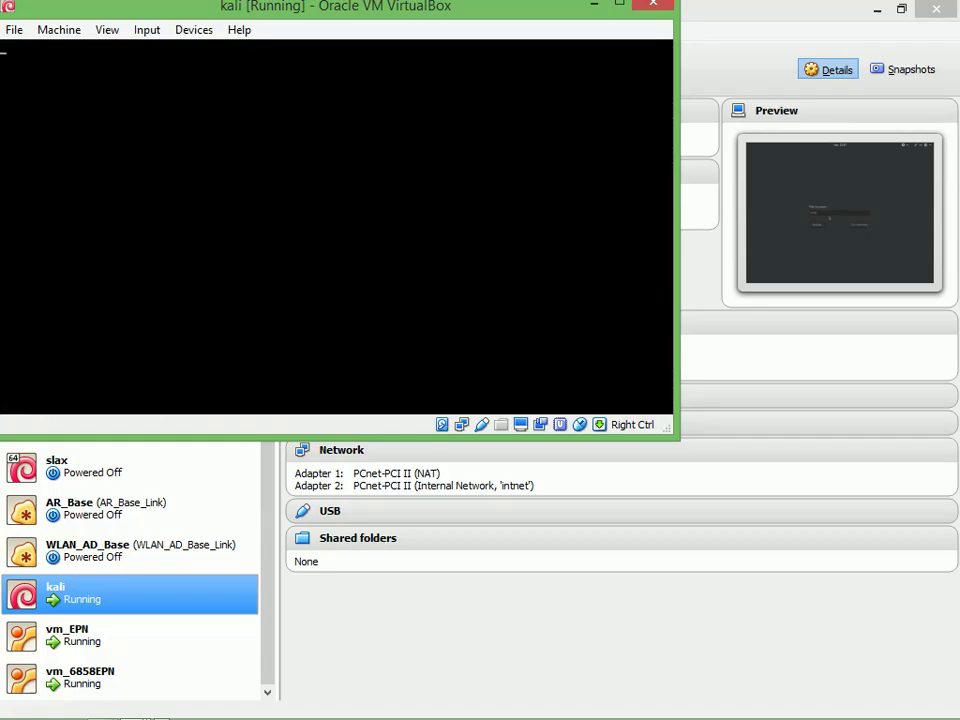
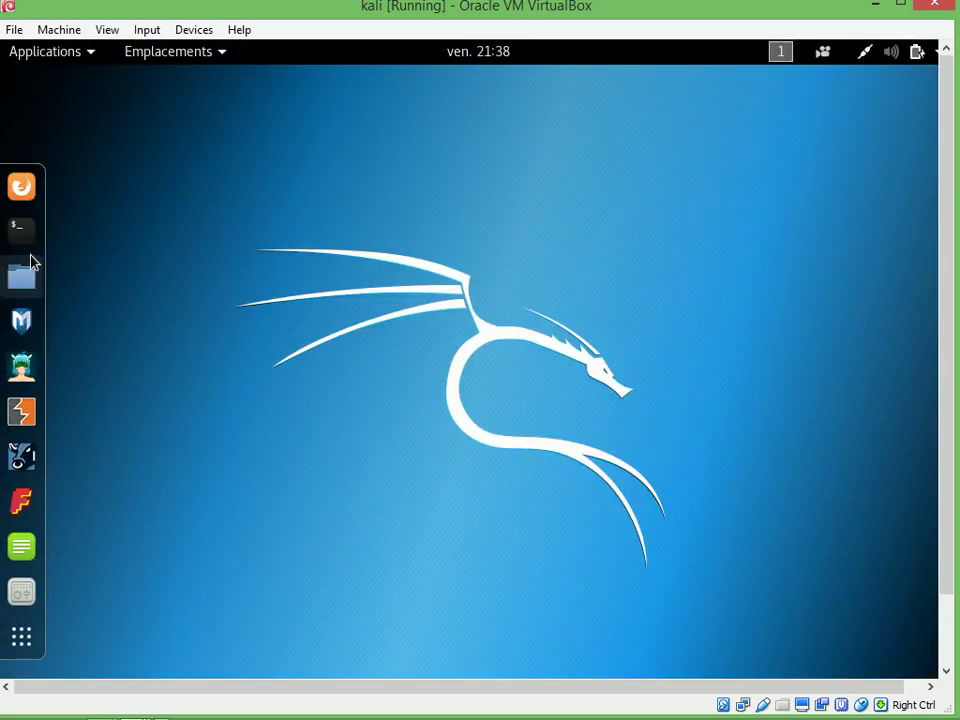
In a new Kali terminal, open /etc/network/interfaces in vi, showing eth1 at 192.168.39.1
{"action": "left_click", "coordinate": [30, 256]}
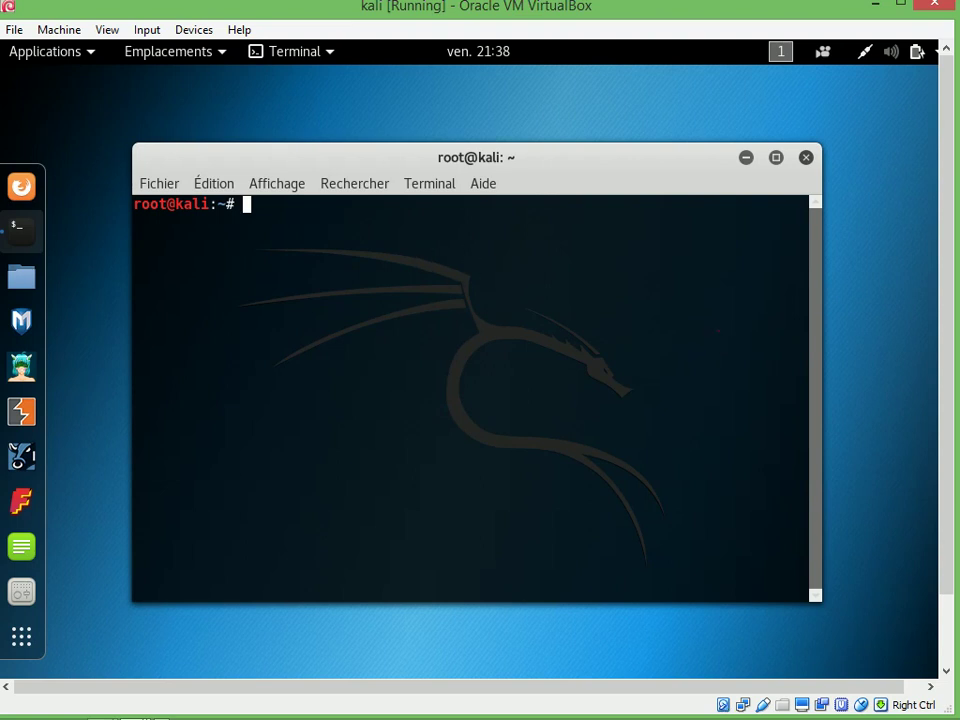
{"action": "type", "text": "nanv"}
{"action": "key", "text": "BackSpace"}
{"action": "key", "text": "BackSpace"}
{"action": "key", "text": "BackSpace"}
{"action": "key", "text": "BackSpace"}
{"action": "type", "text": "vi"}
{"action": "type", "text": "/"}
{"action": "type", "text": "c/"}
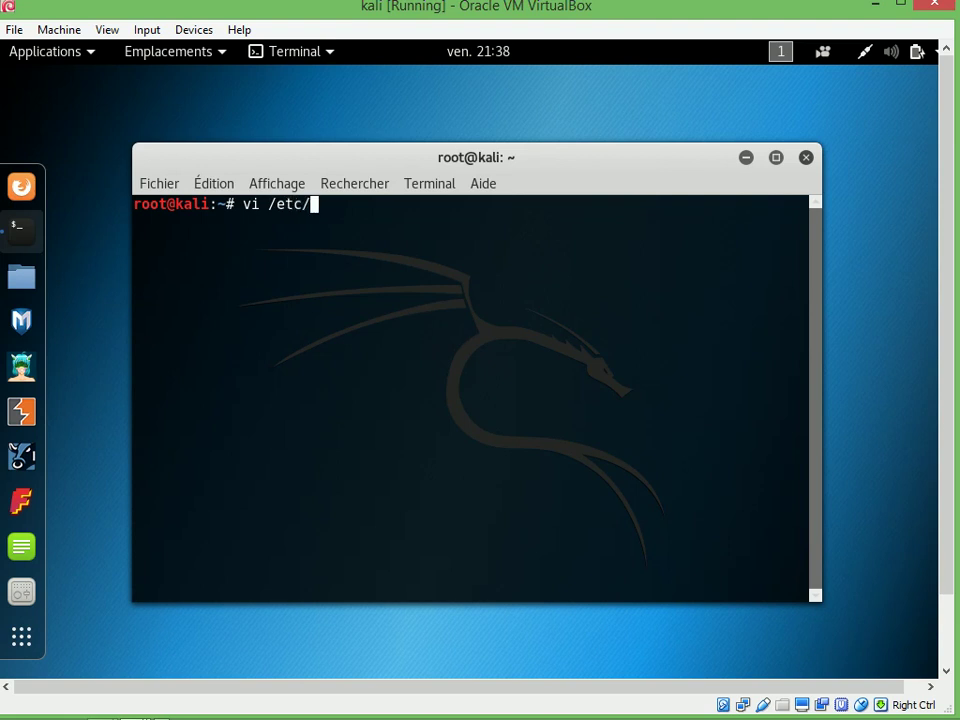
{"action": "type", "text": "network/i"}
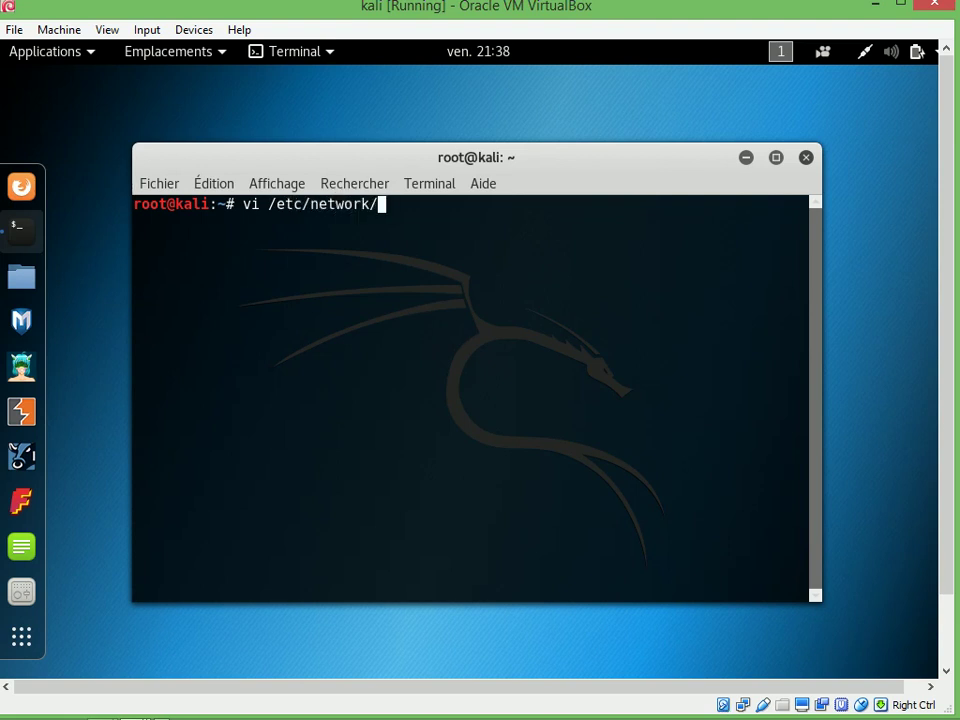
{"action": "key", "text": "Tab"}
{"action": "key", "text": "Return"}
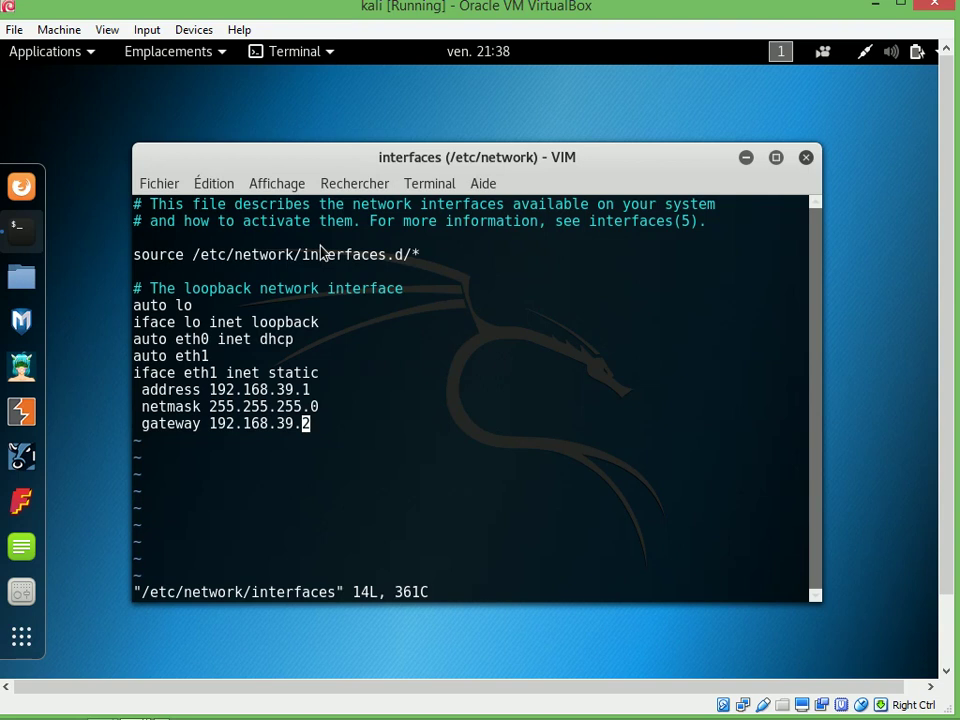
Change eth1's static address to 11.0.0.2
{"action": "key", "text": "i"}
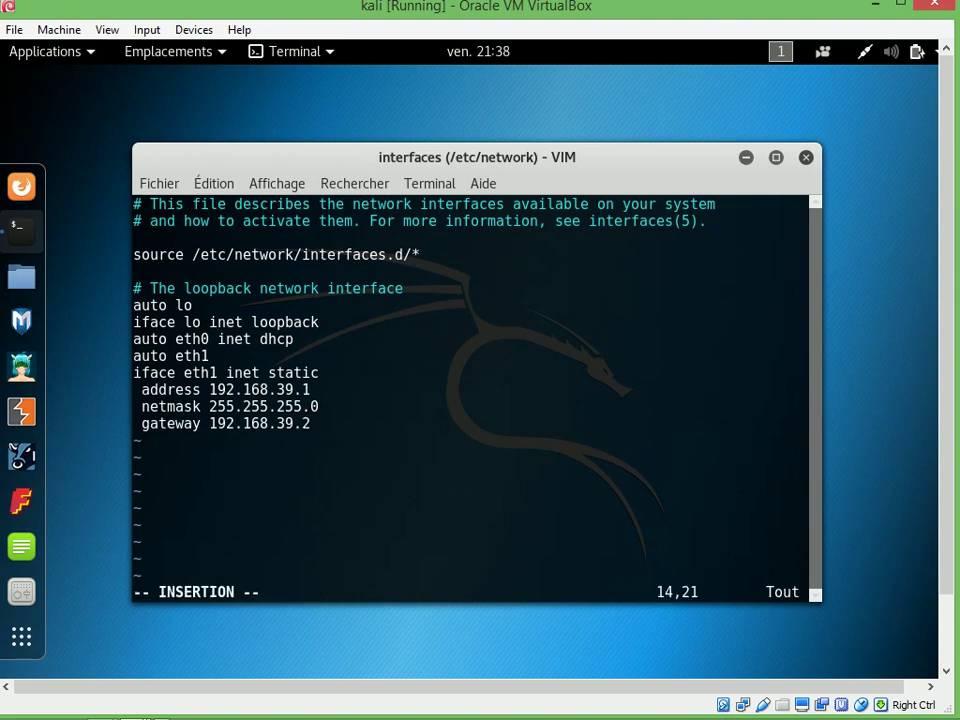
{"action": "key", "text": "Up"}
{"action": "key", "text": "Up"}
{"action": "key", "text": "Right"}
{"action": "key", "text": "Up"}
{"action": "key", "text": "Up"}
{"action": "key", "text": "Up"}
{"action": "key", "text": "Up"}
{"action": "key", "text": "Down"}
{"action": "key", "text": "Down"}
{"action": "left_click", "coordinate": [314, 372]}
{"action": "key", "text": "Down"}
{"action": "key", "text": "Left"}
{"action": "key", "text": "BackSpace"}
{"action": "key", "text": "BackSpace"}
{"action": "key", "text": "BackSpace"}
{"action": "key", "text": "BackSpace"}
{"action": "key", "text": "BackSpace"}
{"action": "key", "text": "BackSpace"}
{"action": "key", "text": "BackSpace"}
{"action": "key", "text": "BackSpace"}
{"action": "key", "text": "BackSpace"}
{"action": "key", "text": "BackSpace"}
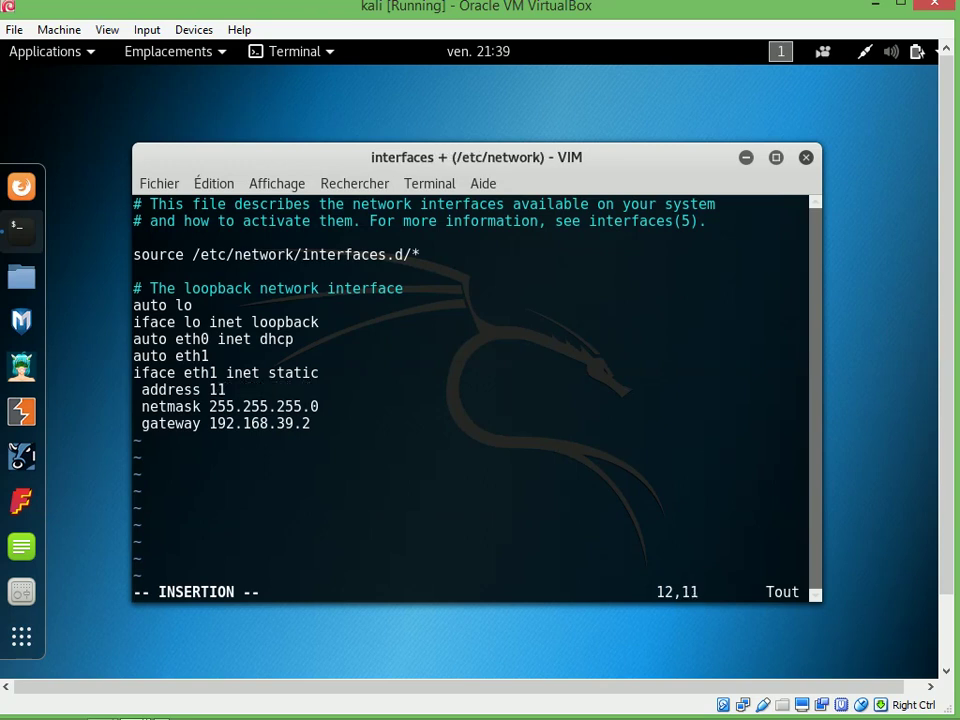
{"action": "key", "text": "Right"}
{"action": "type", "text": ".0.0.2"}
Change eth1's netmask to 255.0.0.0
{"action": "left_click", "coordinate": [280, 406]}
{"action": "key", "text": "Right"}
{"action": "key", "text": "Right"}
{"action": "key", "text": "Right"}
{"action": "key", "text": "BackSpace"}
{"action": "key", "text": "BackSpace"}
{"action": "key", "text": "BackSpace"}
{"action": "key", "text": "BackSpace"}
{"action": "key", "text": "BackSpace"}
{"action": "key", "text": "BackSpace"}
{"action": "key", "text": "BackSpace"}
{"action": "key", "text": "BackSpace"}
{"action": "key", "text": "Right"}
{"action": "key", "text": "Right"}
{"action": "type", "text": "."}
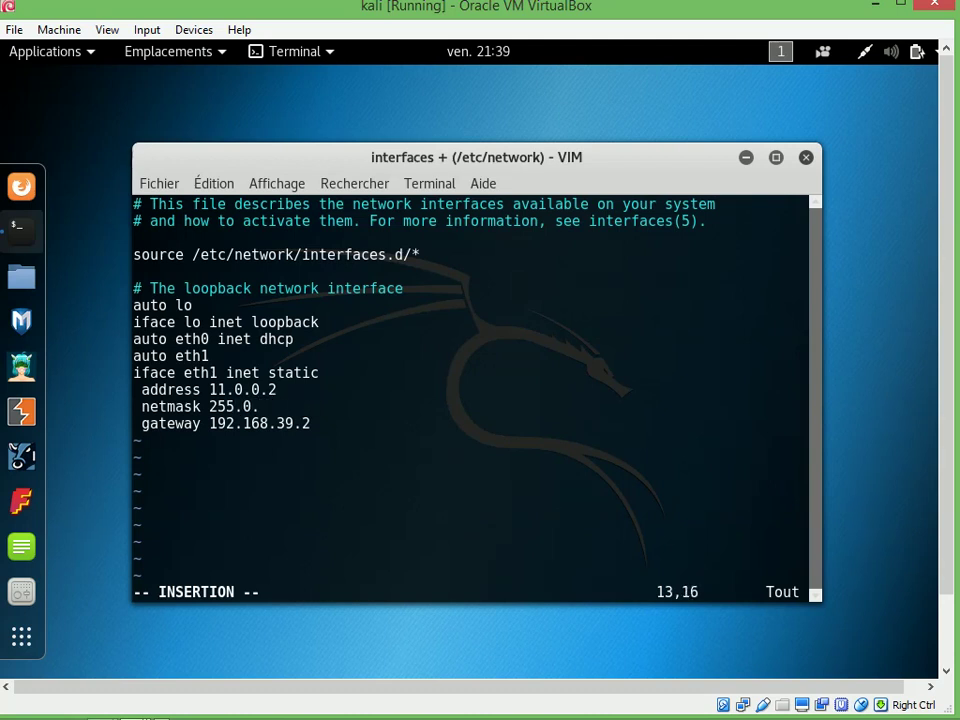
{"action": "type", "text": "0.0"}
Delete the gateway line from the eth1 block
{"action": "key", "text": "Down"}
{"action": "key", "text": "Right"}
{"action": "key", "text": "BackSpace"}
{"action": "key", "text": "BackSpace"}
{"action": "key", "text": "BackSpace"}
{"action": "key", "text": "BackSpace"}
{"action": "key", "text": "BackSpace"}
{"action": "key", "text": "BackSpace"}
{"action": "key", "text": "BackSpace"}
{"action": "key", "text": "BackSpace"}
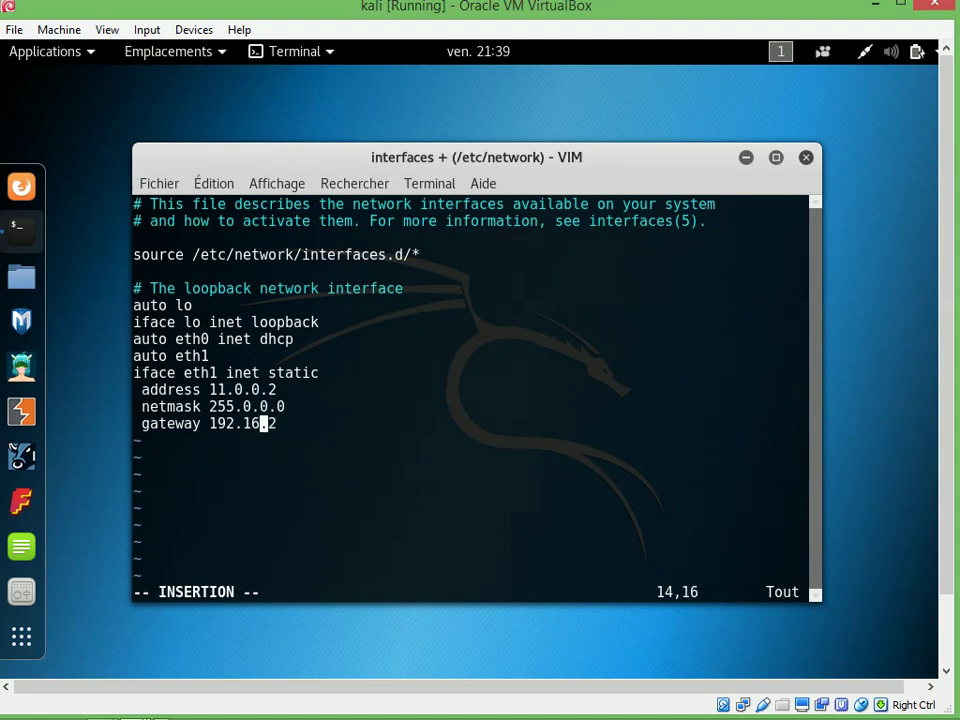
{"action": "key", "text": "BackSpace"}
{"action": "key", "text": "BackSpace"}
{"action": "key", "text": "BackSpace"}
{"action": "key", "text": "BackSpace"}
{"action": "key", "text": "BackSpace"}
{"action": "key", "text": "BackSpace"}
{"action": "key", "text": "BackSpace"}
{"action": "key", "text": "BackSpace"}
{"action": "key", "text": "BackSpace"}
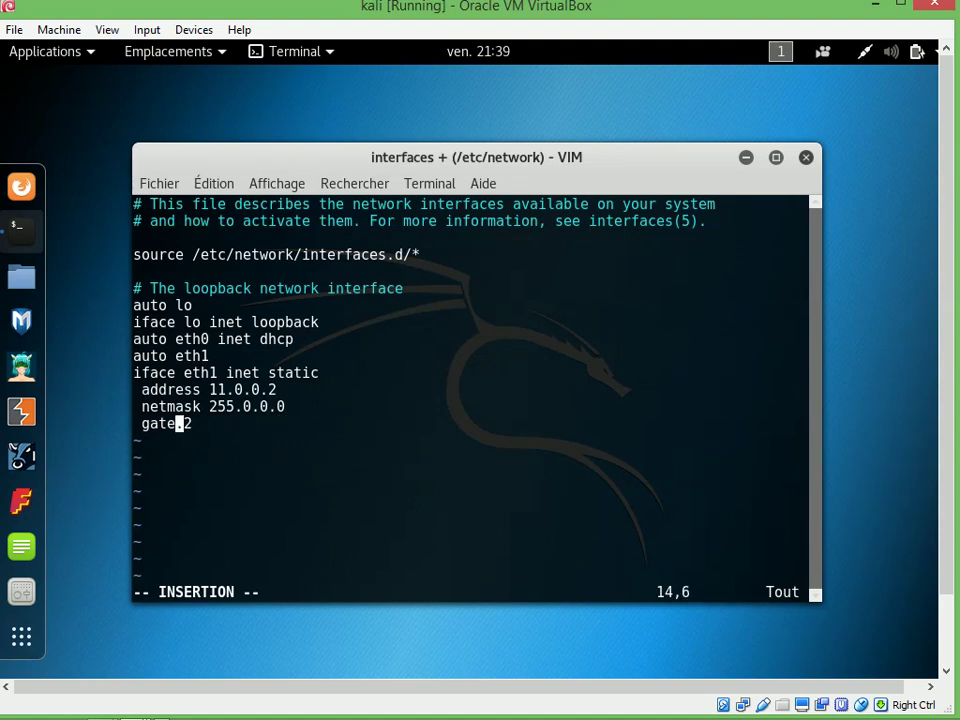
{"action": "key", "text": "BackSpace"}
{"action": "key", "text": "Delete"}
{"action": "key", "text": "Delete"}
{"action": "key", "text": "BackSpace"}
{"action": "key", "text": "BackSpace"}
Indent the address and netmask lines with tabs, then leave insert mode and enter :wq
{"action": "key", "text": "Up"}
{"action": "key", "text": "Down"}
{"action": "key", "text": "Left"}
{"action": "key", "text": "Left"}
{"action": "key", "text": "Up"}
{"action": "key", "text": "Left"}
{"action": "key", "text": "Left"}
{"action": "key", "text": "Left"}
{"action": "key", "text": "Left"}
{"action": "key", "text": "Left"}
{"action": "key", "text": "Left"}
{"action": "key", "text": "Left"}
{"action": "key", "text": "Left"}
{"action": "key", "text": "Left"}
{"action": "key", "text": "Left"}
{"action": "key", "text": "Left"}
{"action": "key", "text": "Left"}
{"action": "key", "text": "Left"}
{"action": "key", "text": "Left"}
{"action": "key", "text": "Left"}
{"action": "key", "text": "BackSpace"}
{"action": "key", "text": "Tab"}
{"action": "key", "text": "Down"}
{"action": "key", "text": "Left"}
{"action": "key", "text": "Left"}
{"action": "key", "text": "Left"}
{"action": "key", "text": "Left"}
{"action": "key", "text": "Left"}
{"action": "key", "text": "Left"}
{"action": "key", "text": "Left"}
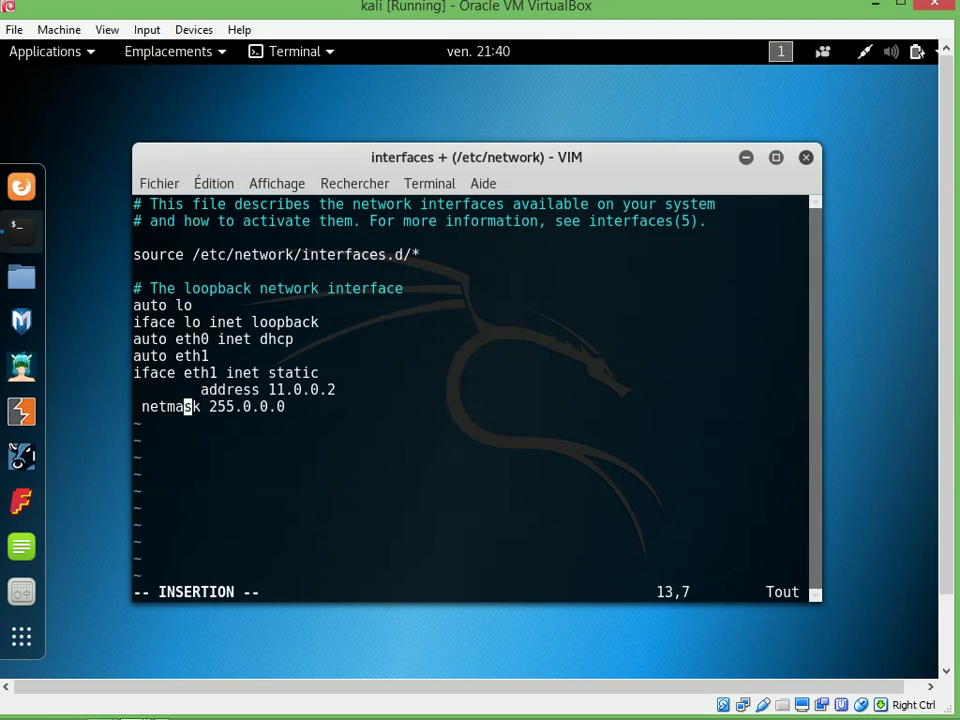
{"action": "key", "text": "BackSpace"}
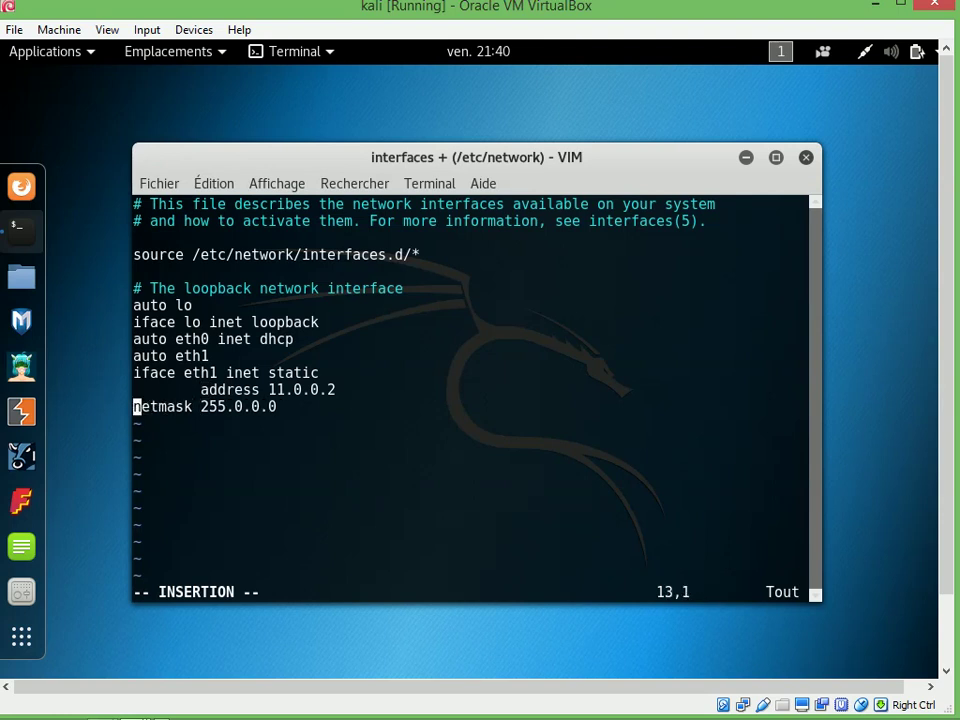
{"action": "key", "text": "Tab"}
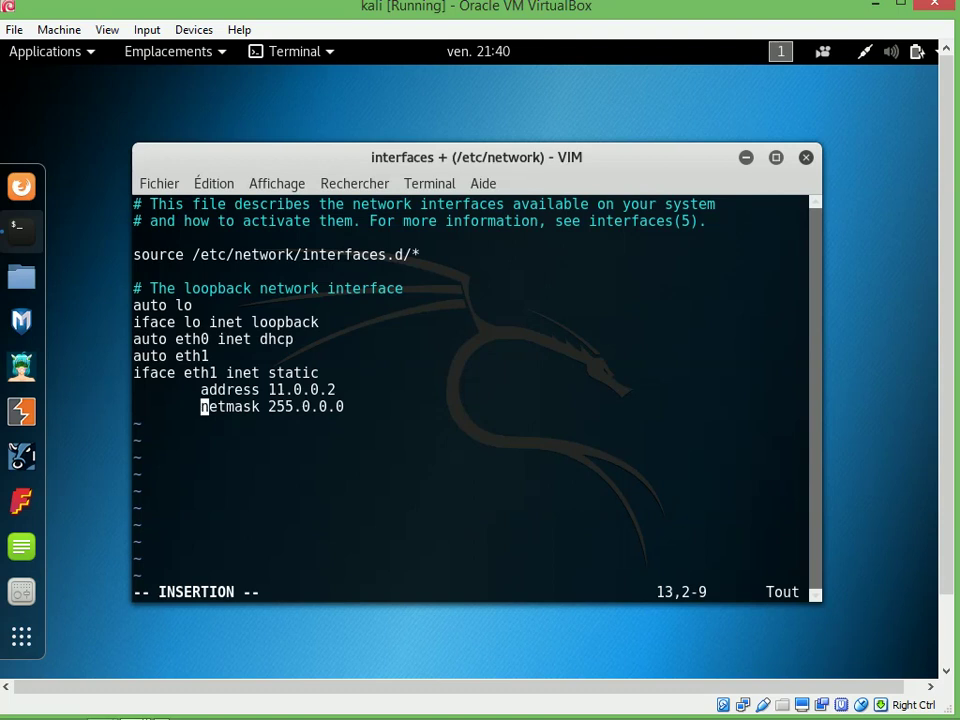
{"action": "key", "text": "Escape"}
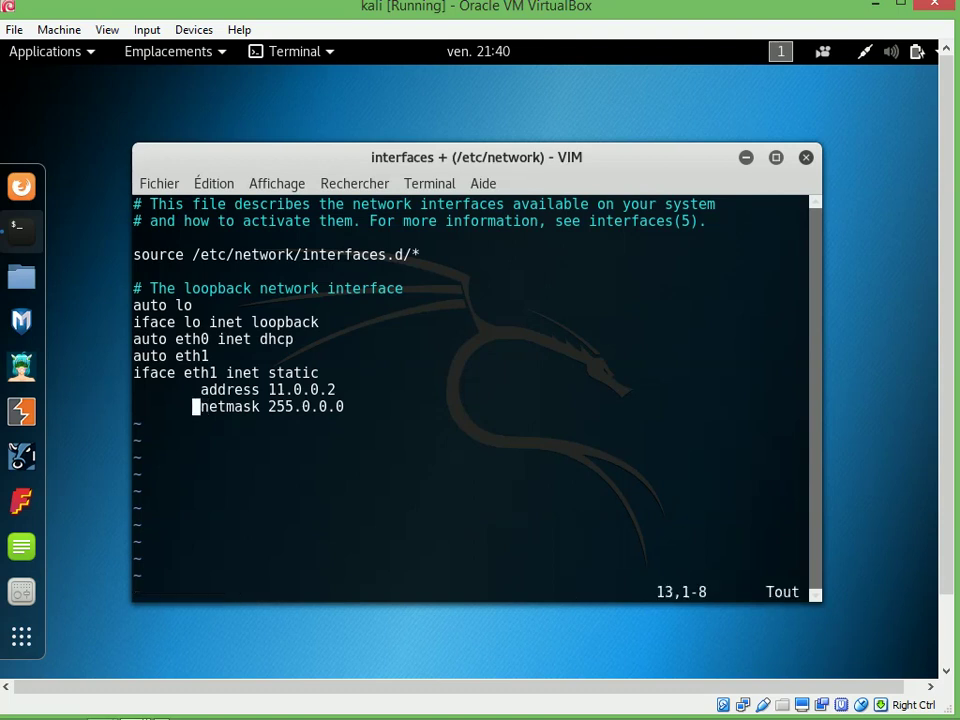
{"action": "type", "text": ":w"}
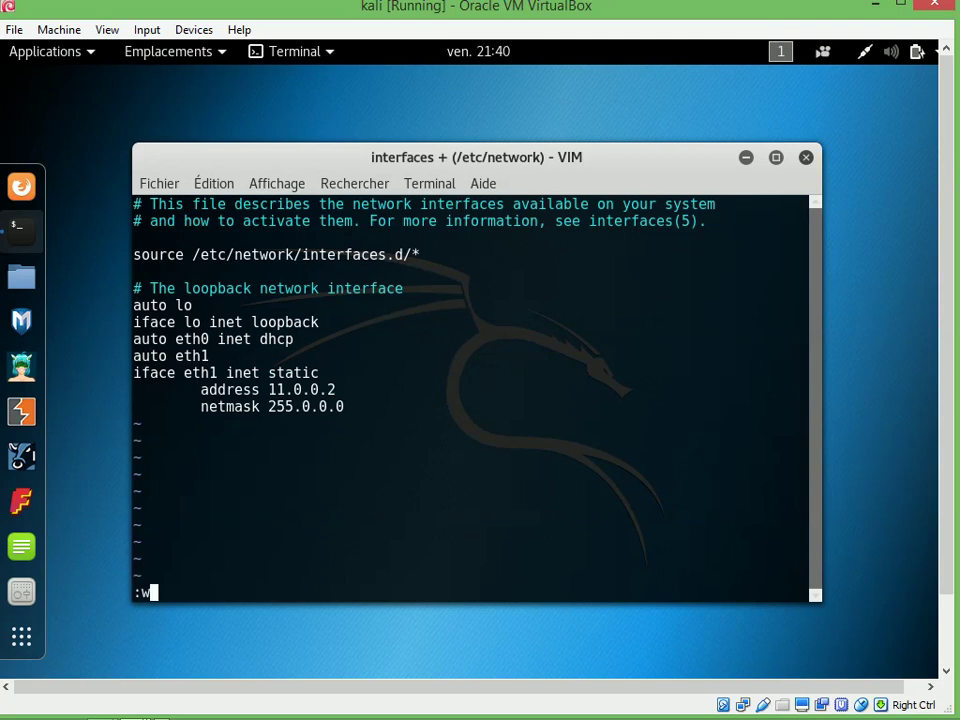
{"action": "type", "text": "q"}
Save the interfaces file and run /etc/init.d/networking restart
{"action": "key", "text": "Return"}
{"action": "type", "text": "/etc"}
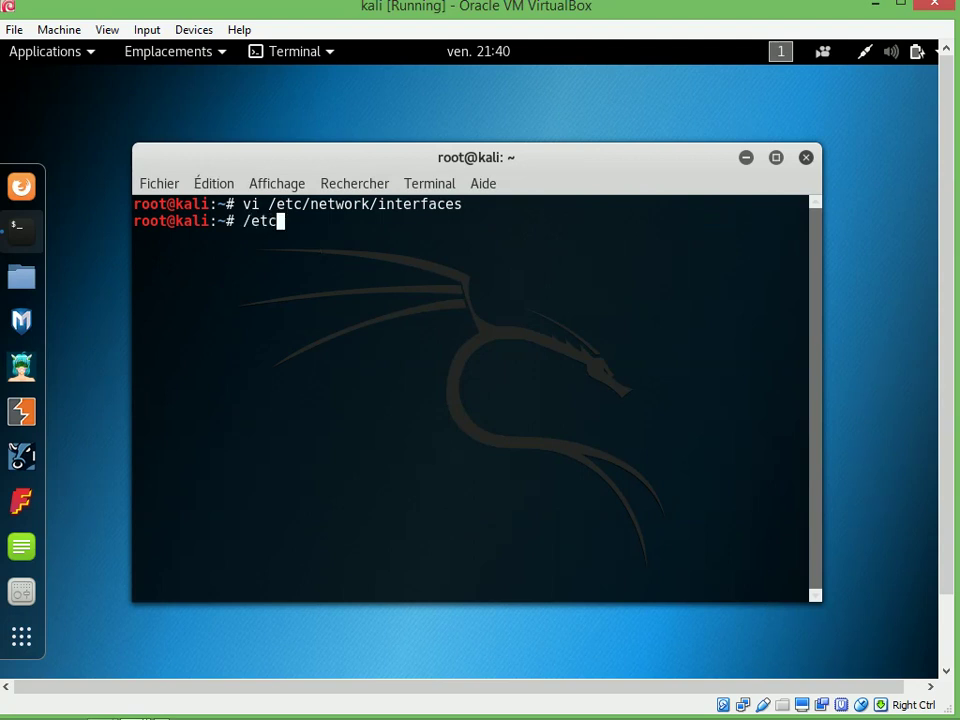
{"action": "type", "text": "/init/"}
{"action": "key", "text": "BackSpace"}
{"action": "type", "text": "/"}
{"action": "key", "text": "BackSpace"}
{"action": "type", "text": ".d/"}
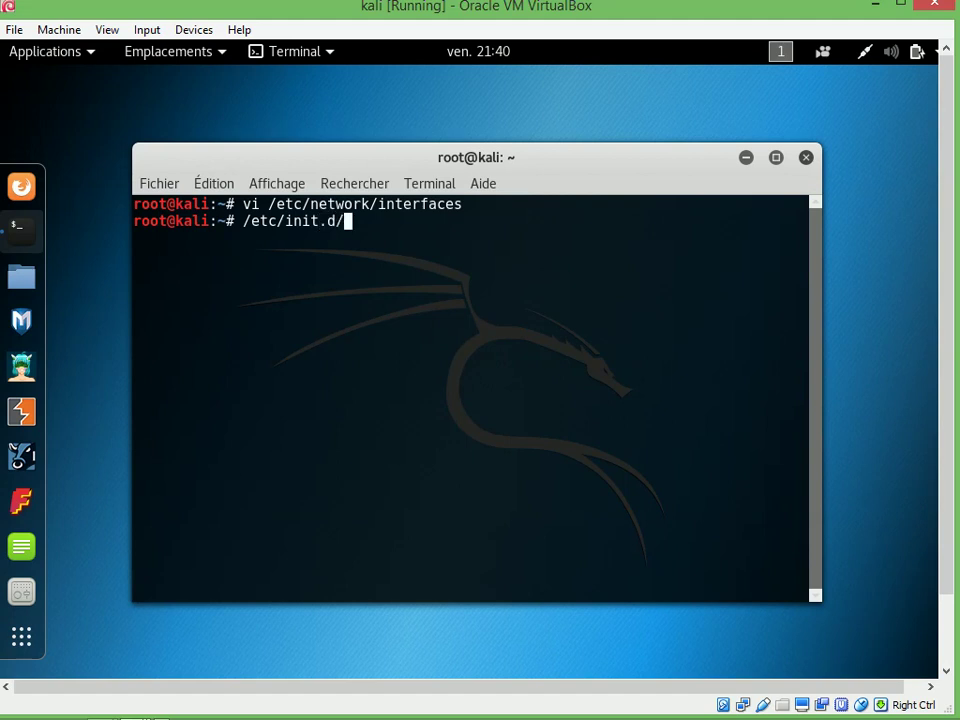
{"action": "type", "text": "netw"}
{"action": "key", "text": "Tab"}
{"action": "type", "text": "i"}
{"action": "key", "text": "Tab"}
{"action": "type", "text": "restart"}
{"action": "key", "text": "Return"}
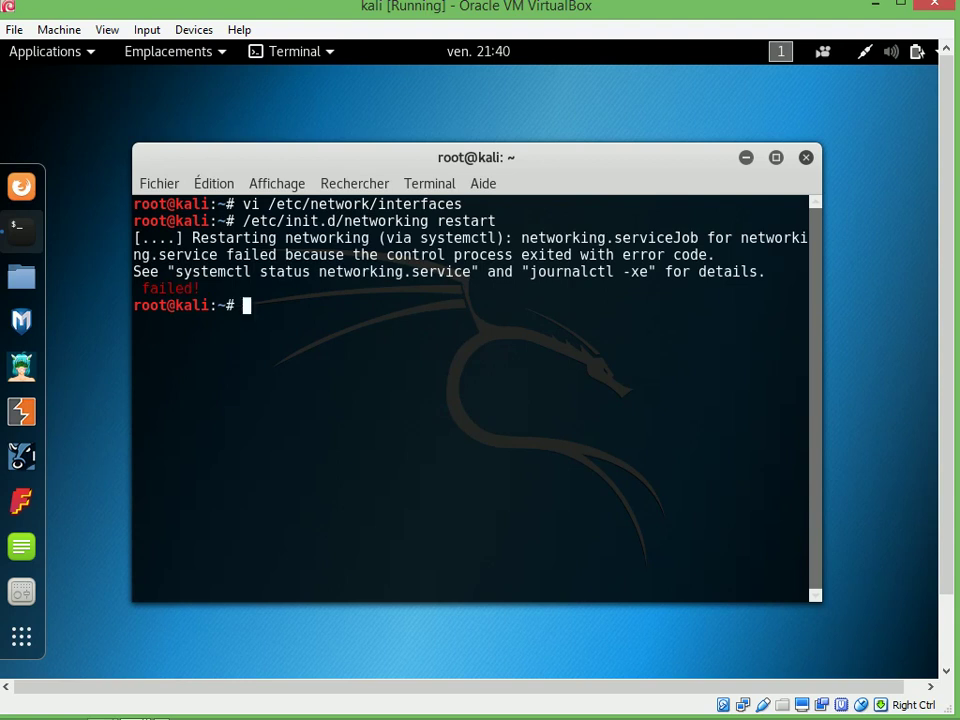
Check the interfaces with ifconfig, then rerun the networking restart
{"action": "type", "text": "ifconfig"}
{"action": "key", "text": "Return"}
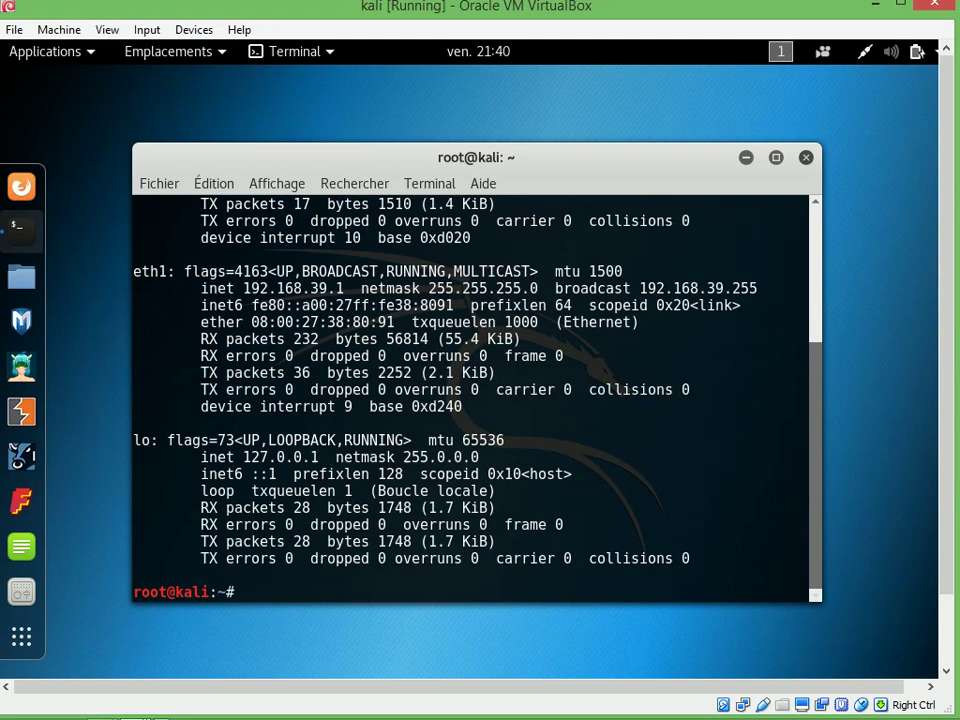
{"action": "key", "text": "Up"}
{"action": "key", "text": "Up"}
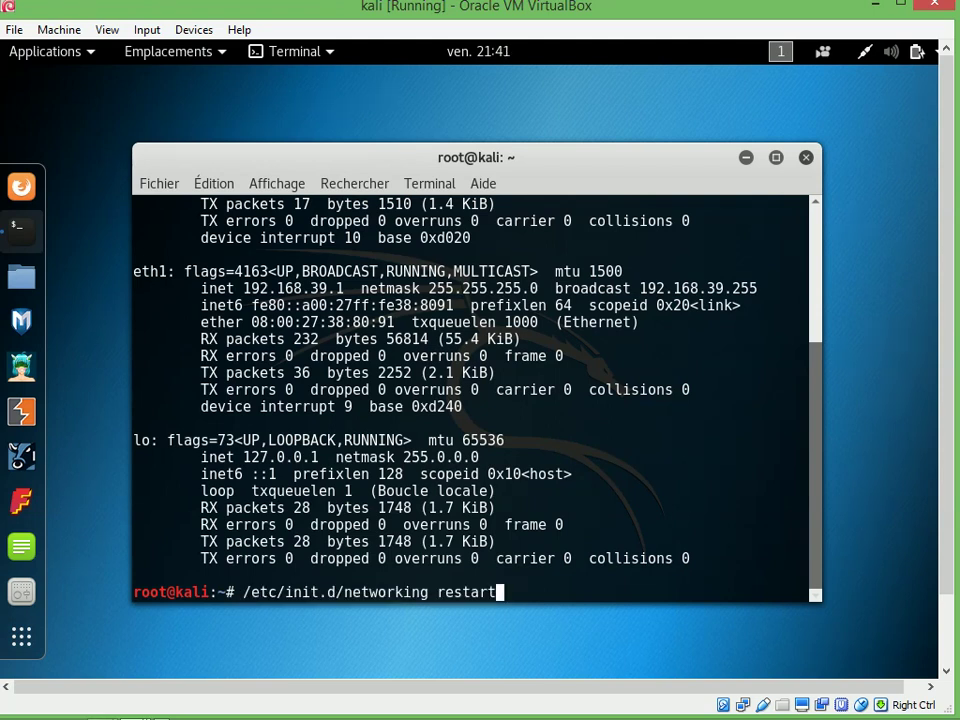
{"action": "key", "text": "Return"}
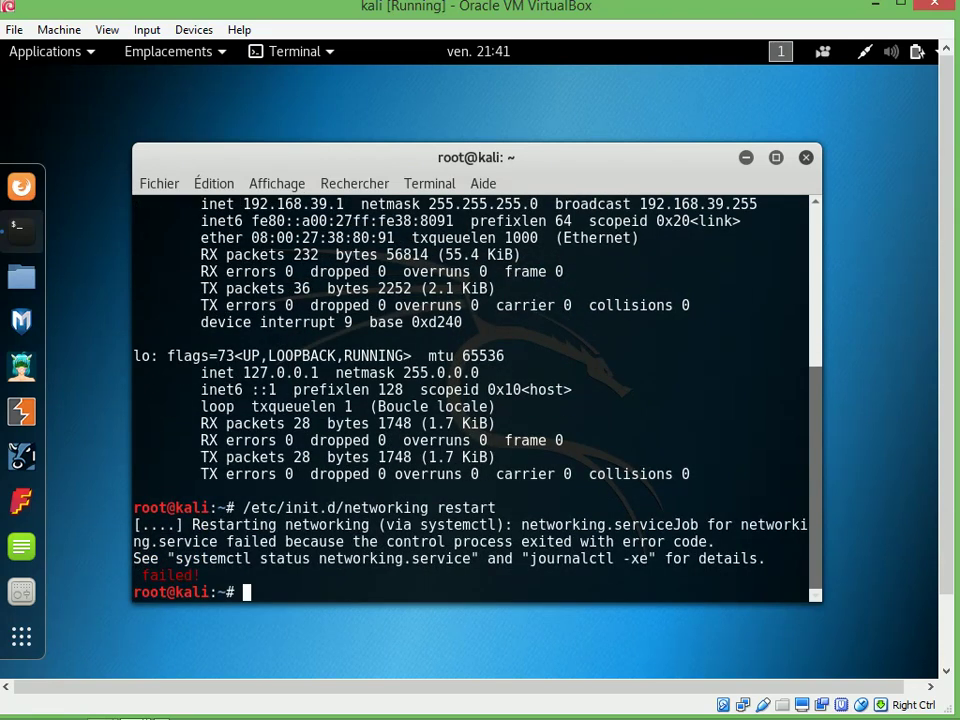
Reboot Kali with 'reboot now'
{"action": "type", "text": "reboot "}
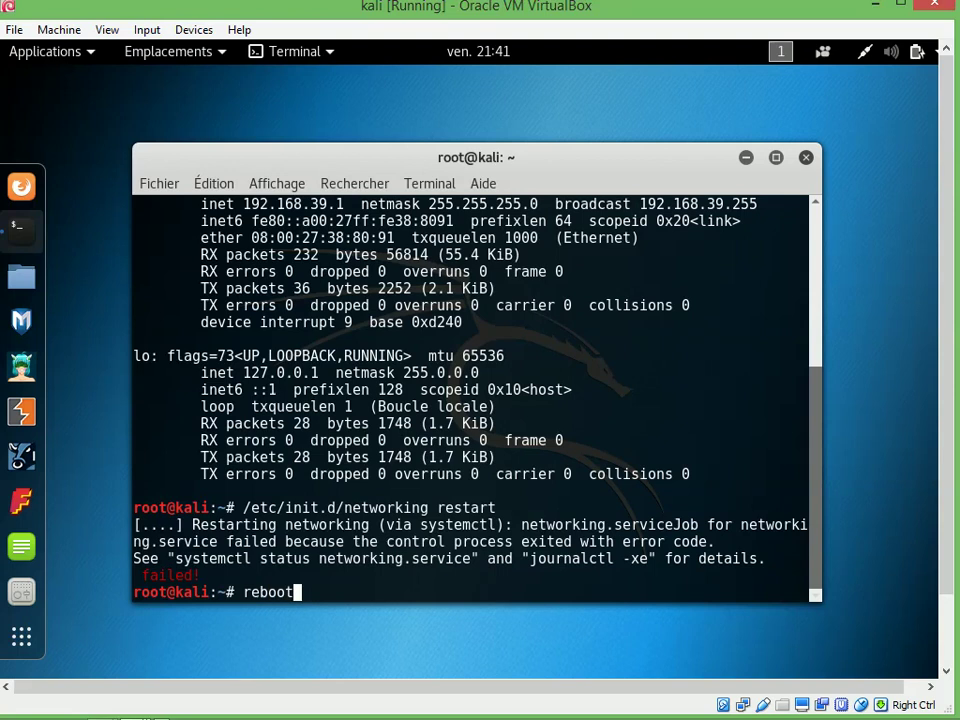
{"action": "type", "text": "nopw"}
{"action": "key", "text": "BackSpace"}
{"action": "key", "text": "BackSpace"}
{"action": "key", "text": "BackSpace"}
{"action": "type", "text": "ow"}
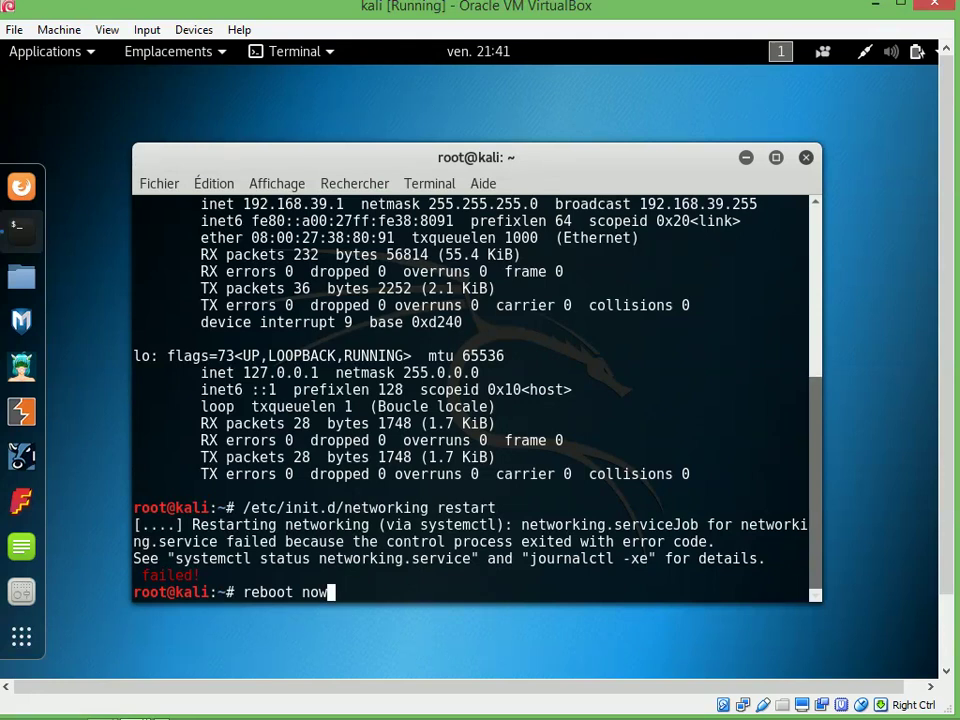
{"action": "key", "text": "Return"}
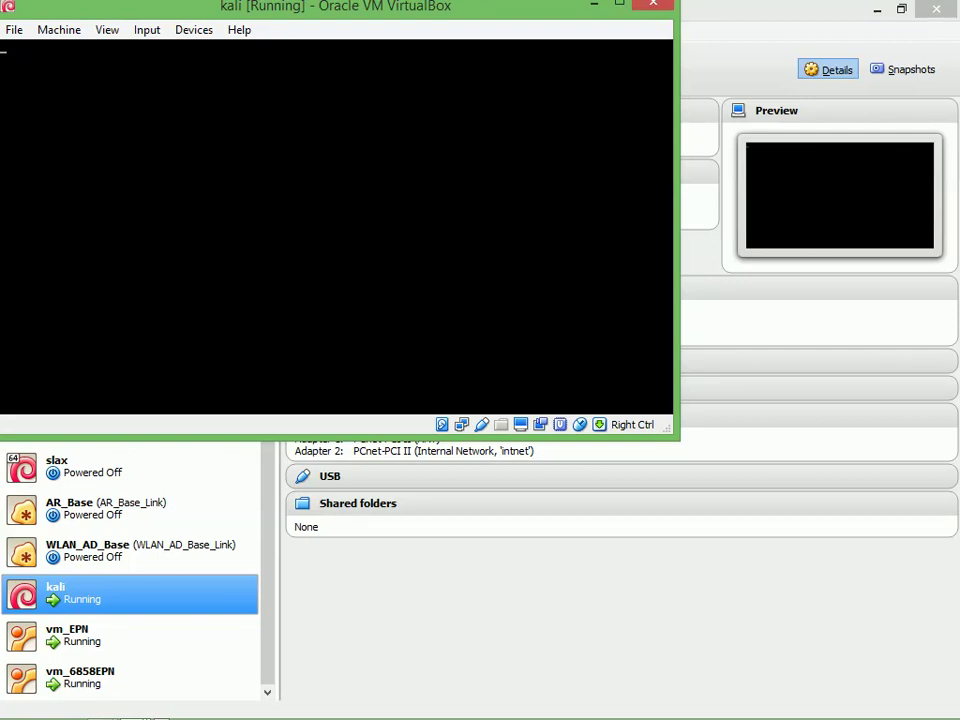
Minimize VirtualBox and the kali window to reveal the archit.docx diagram, then expand hidden tray icons
{"action": "left_click", "coordinate": [877, 8]}
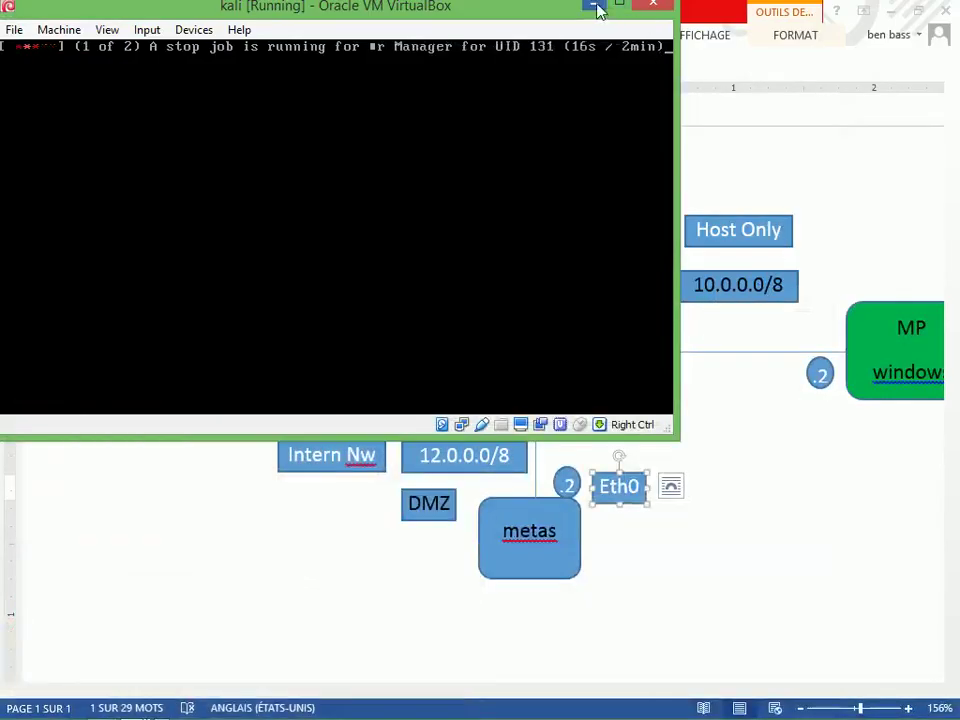
{"action": "left_click", "coordinate": [596, 6]}
{"action": "left_click", "coordinate": [786, 381]}
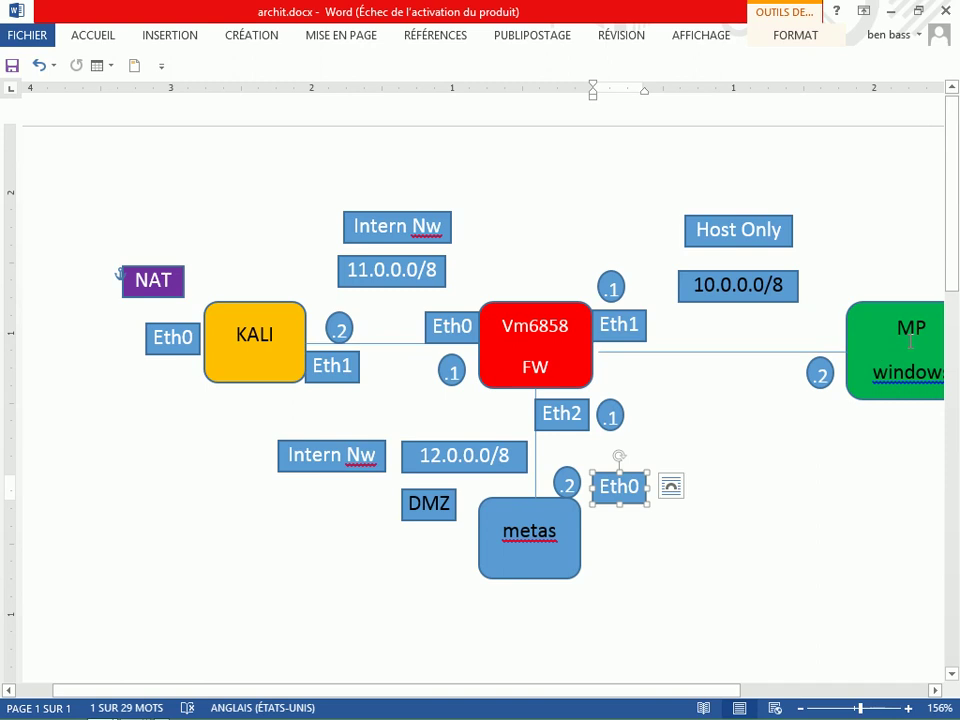
{"action": "mouse_move", "coordinate": [868, 695]}
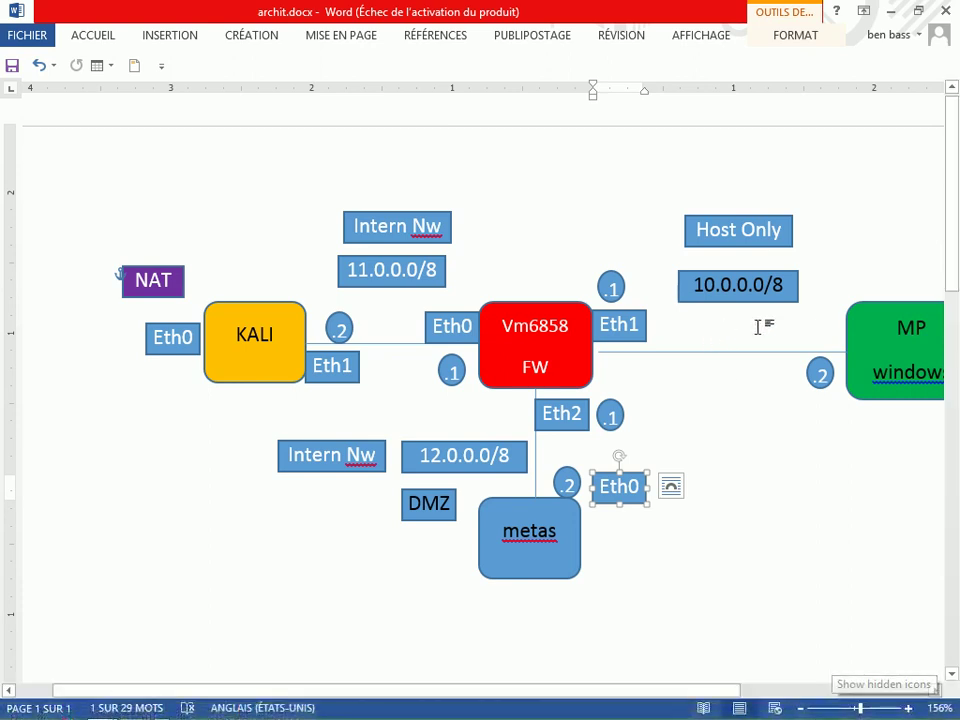
{"action": "left_click", "coordinate": [836, 707]}
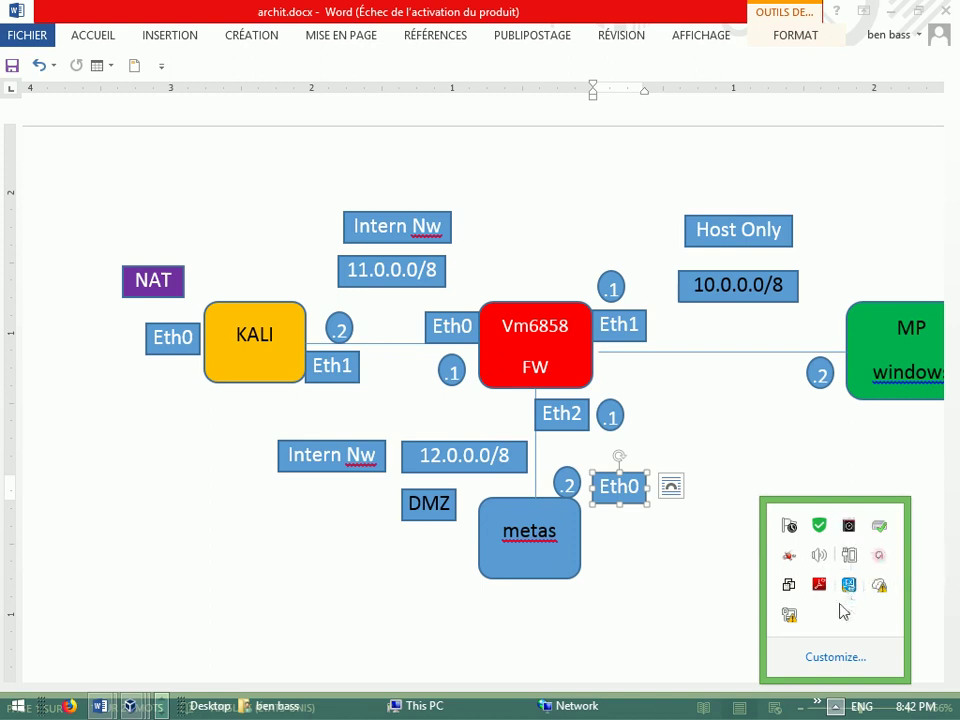
Open the Network and Sharing Center from the tray network icon
{"action": "left_click", "coordinate": [789, 615]}
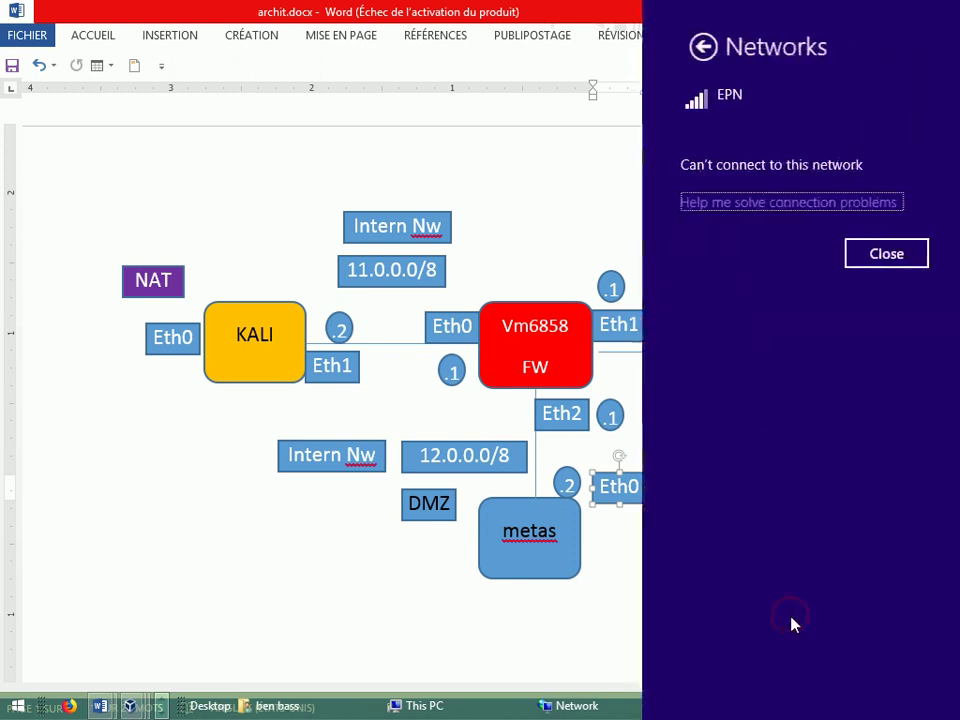
{"action": "left_click", "coordinate": [608, 604]}
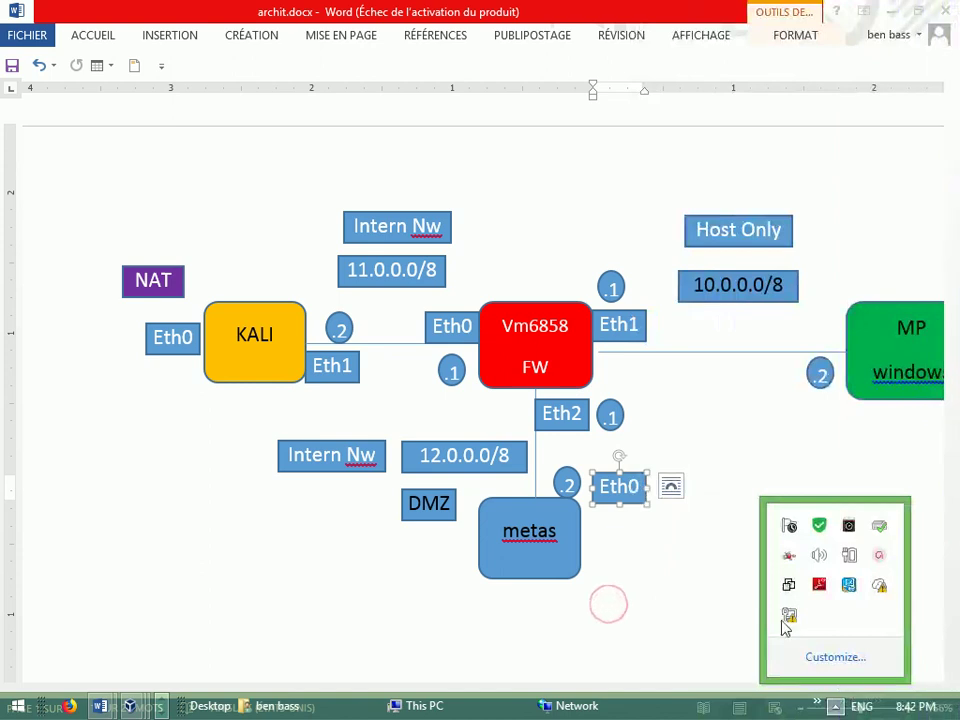
{"action": "right_click", "coordinate": [789, 616]}
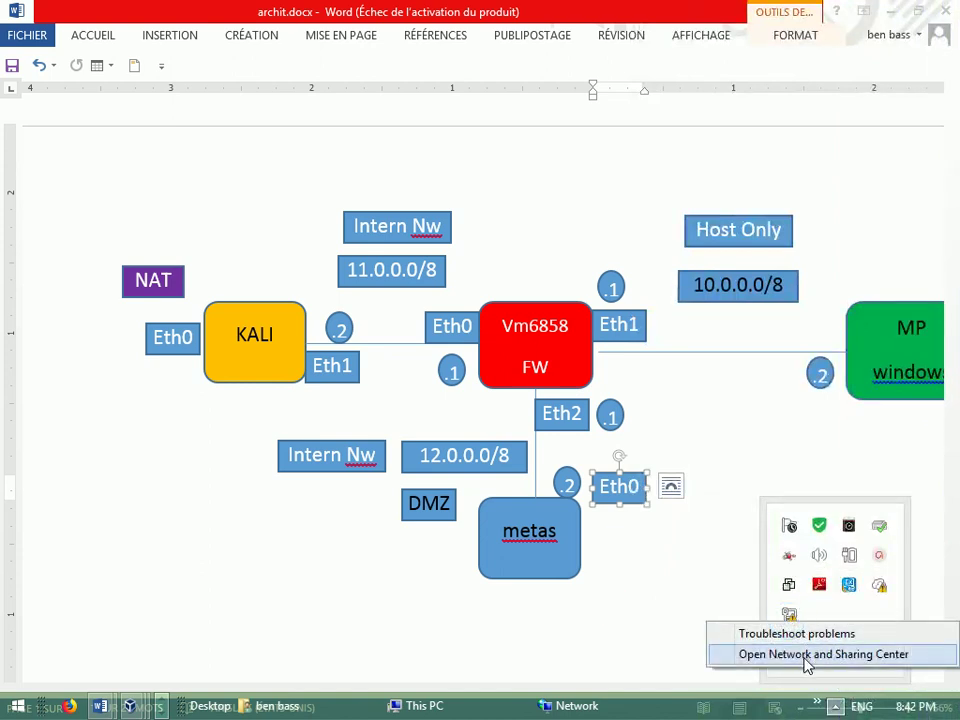
{"action": "left_click", "coordinate": [806, 656]}
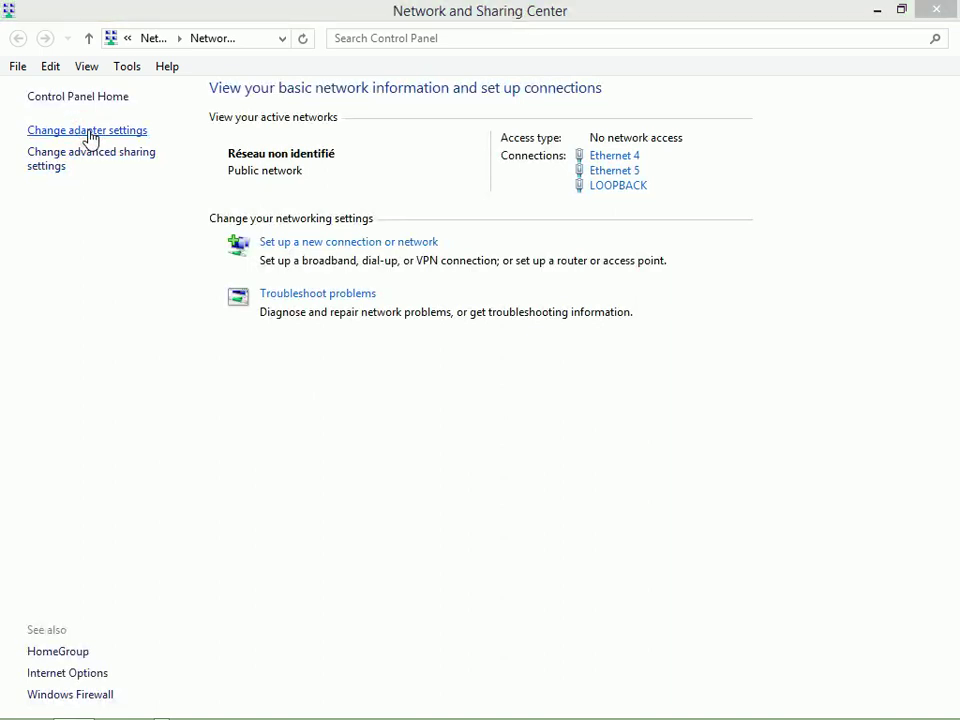
Open Properties of the VirtualBox Host-Only Network adapter from Change adapter settings
{"action": "left_click", "coordinate": [89, 131]}
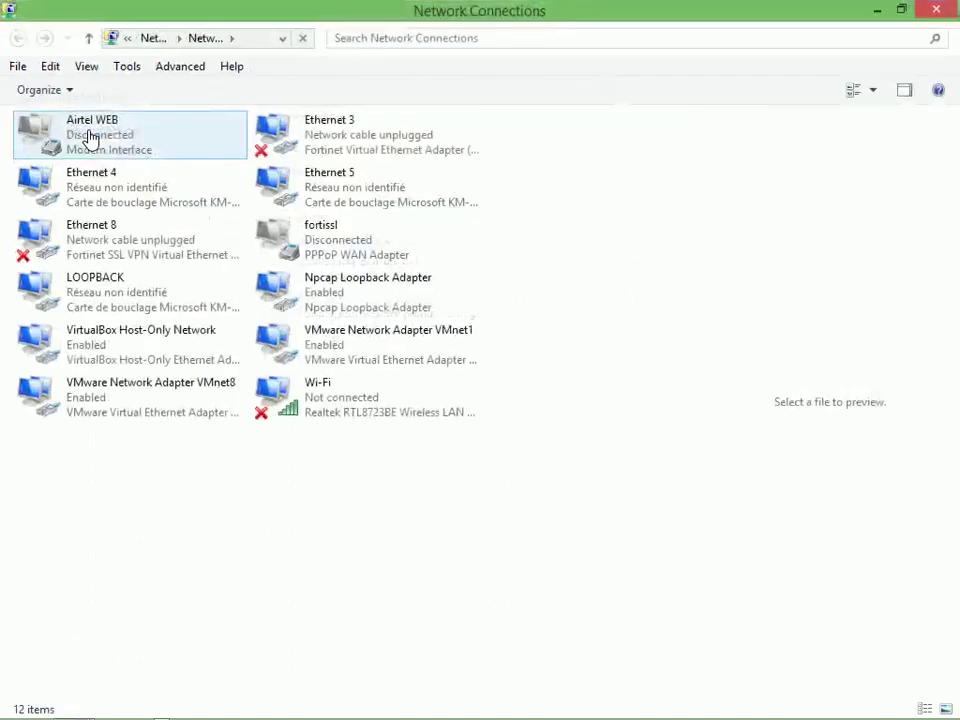
{"action": "left_click", "coordinate": [119, 351]}
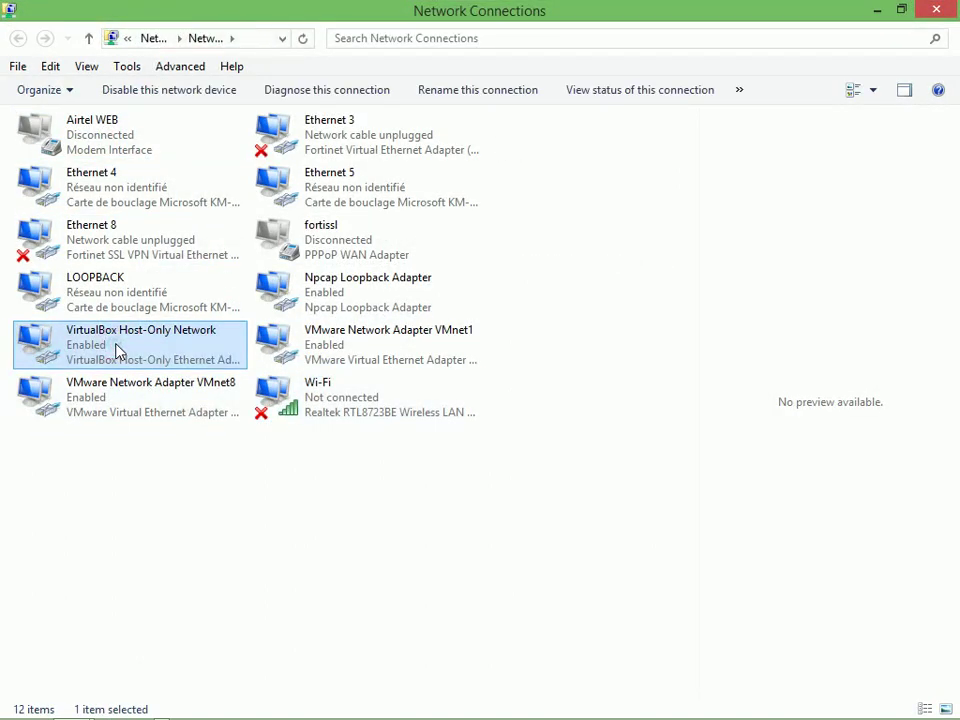
{"action": "right_click", "coordinate": [118, 351]}
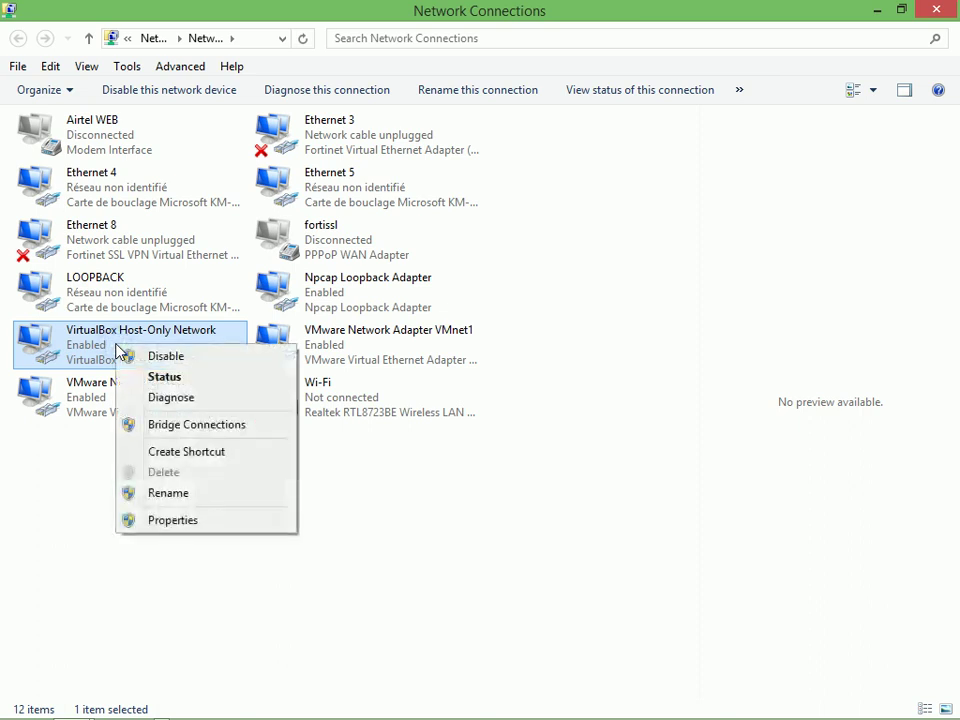
{"action": "left_click", "coordinate": [182, 520]}
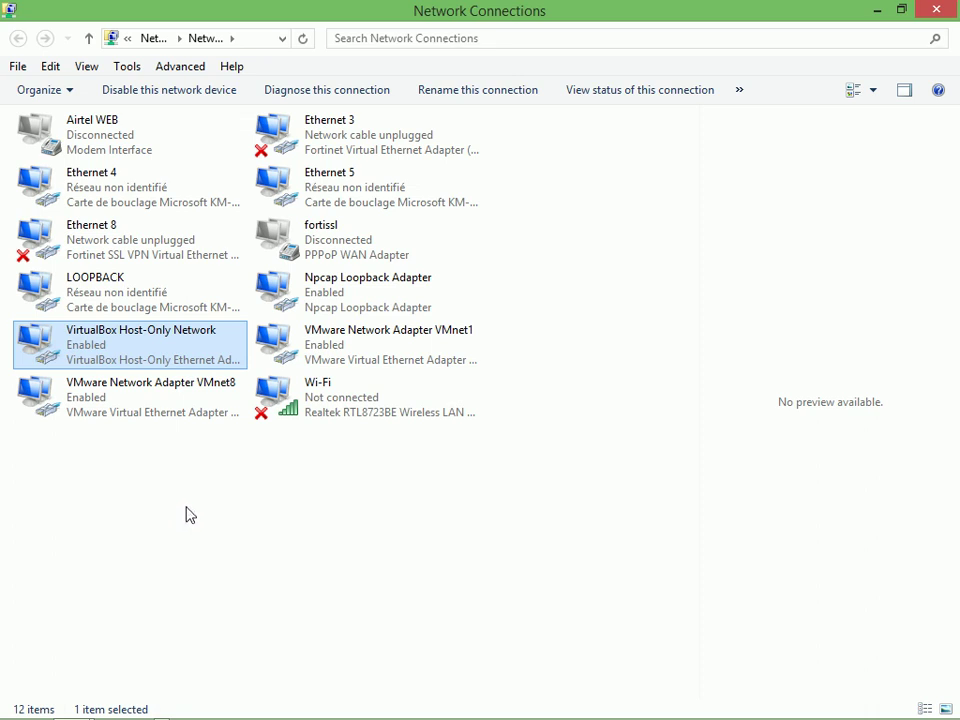
{"action": "left_click_drag", "start_coordinate": [326, 283], "coordinate": [336, 316]}
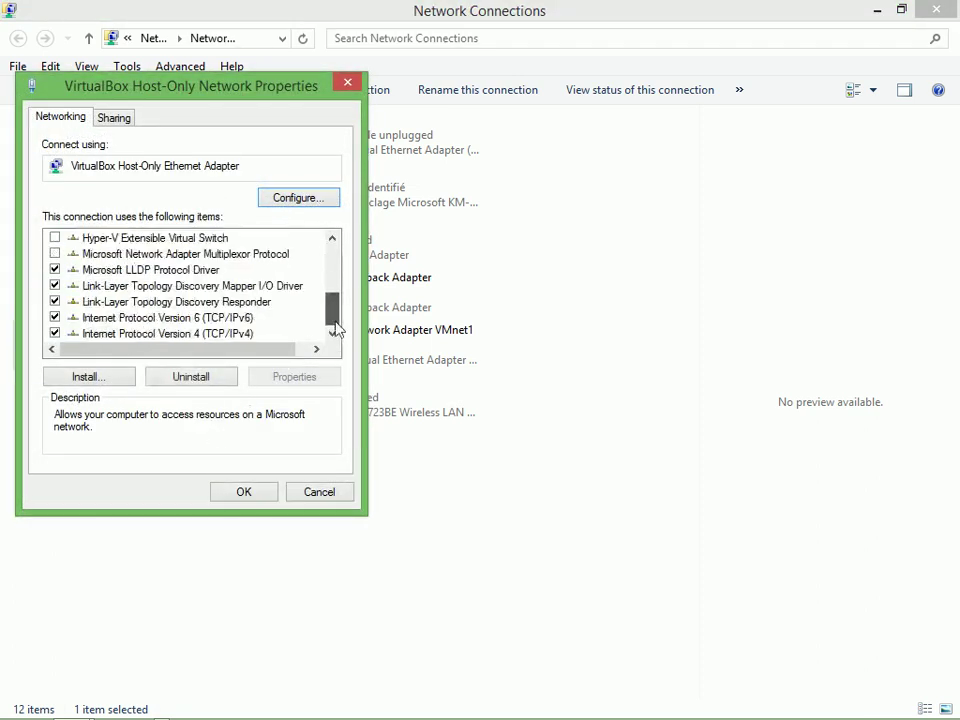
Set the host-only adapter's IPv4 to 10.0.0.2, mask 255.0.0.0, gateway 10.0.0.1, accepting the gateway warning
{"action": "left_click", "coordinate": [202, 334]}
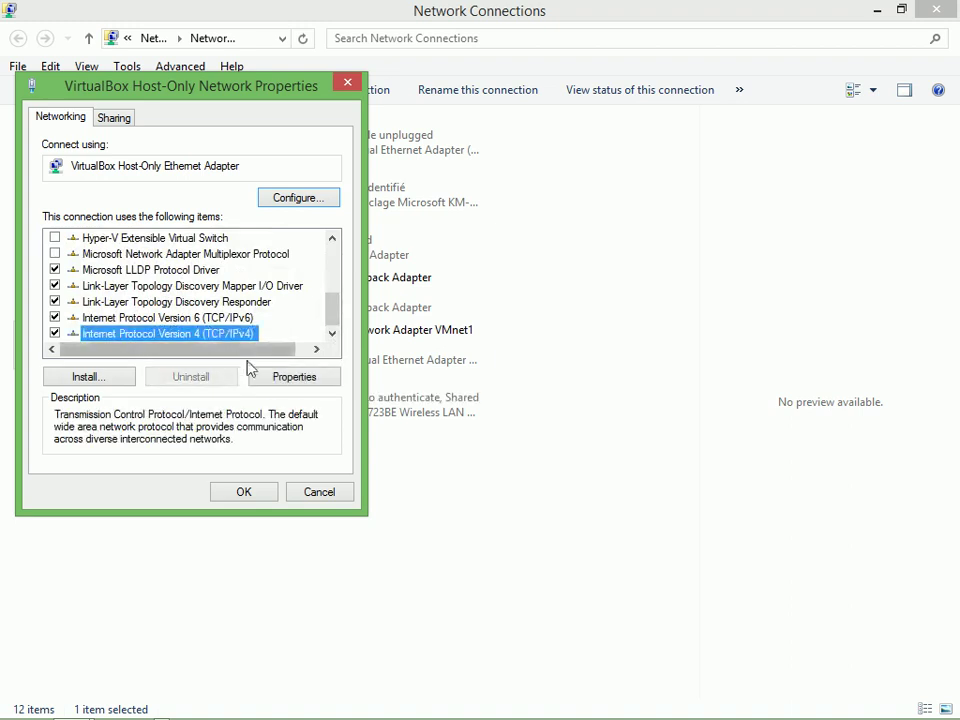
{"action": "left_click", "coordinate": [284, 383]}
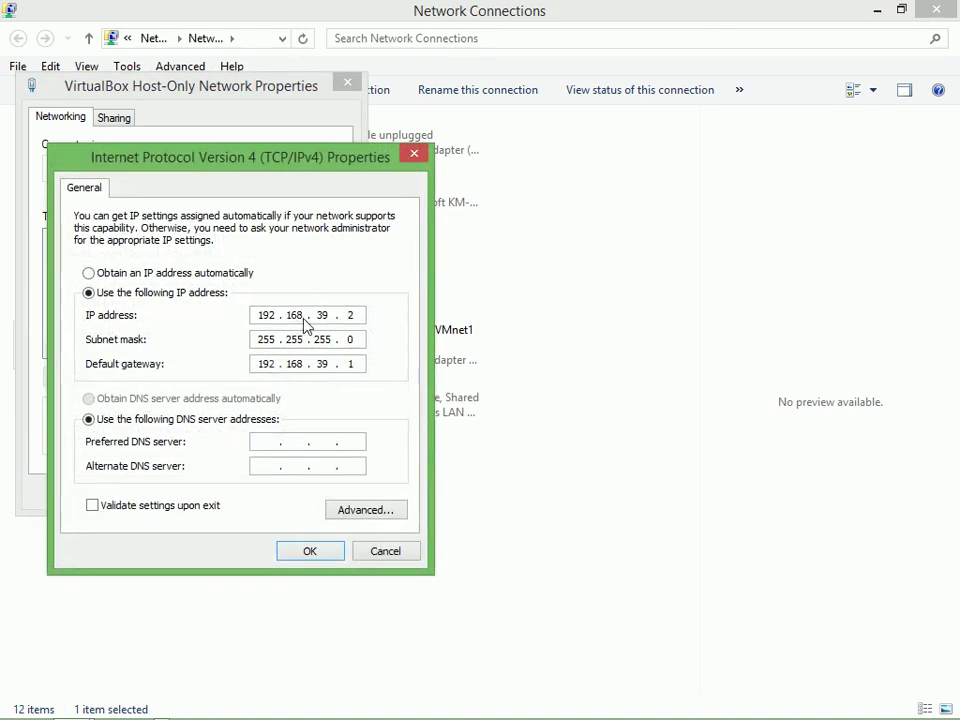
{"action": "double_click", "coordinate": [264, 320]}
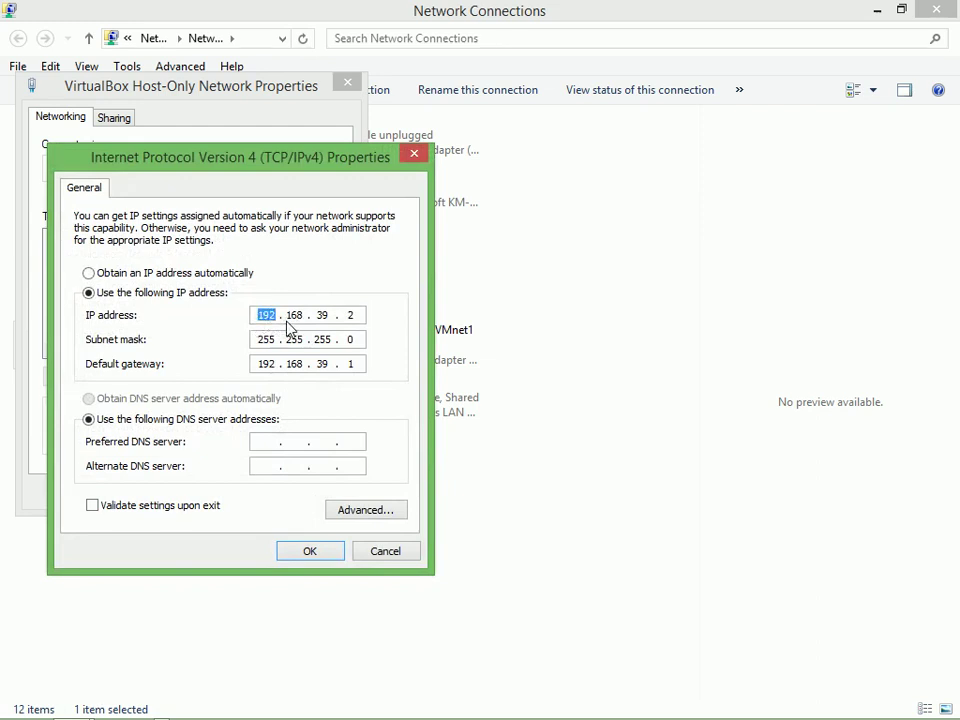
{"action": "type", "text": "10.0.0"}
{"action": "double_click", "coordinate": [298, 339]}
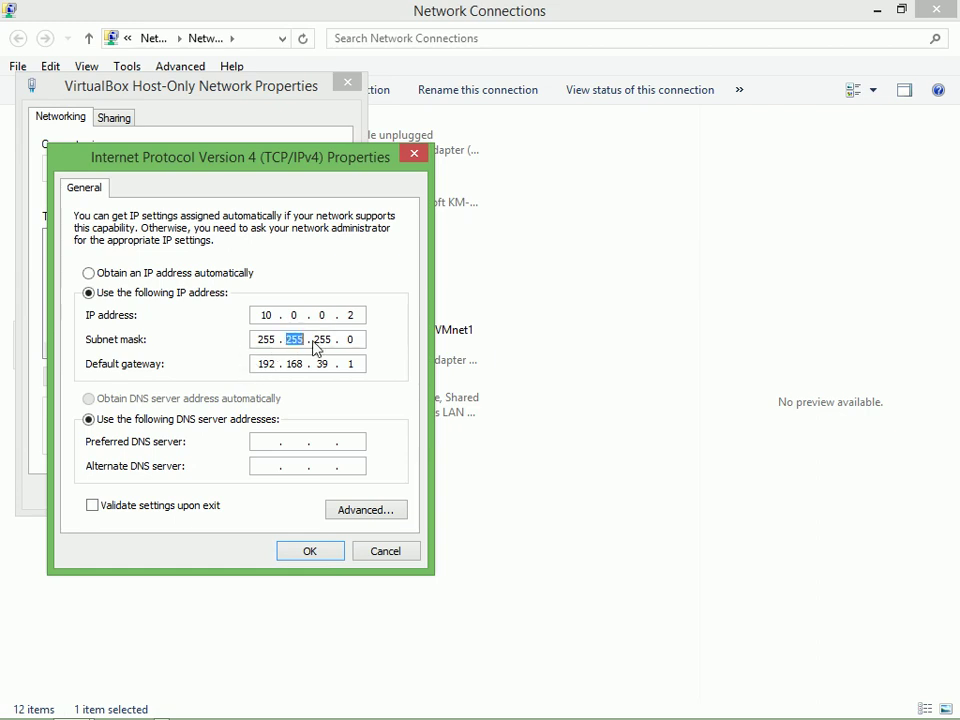
{"action": "type", "text": "0"}
{"action": "double_click", "coordinate": [317, 341]}
{"action": "type", "text": "0.0.0"}
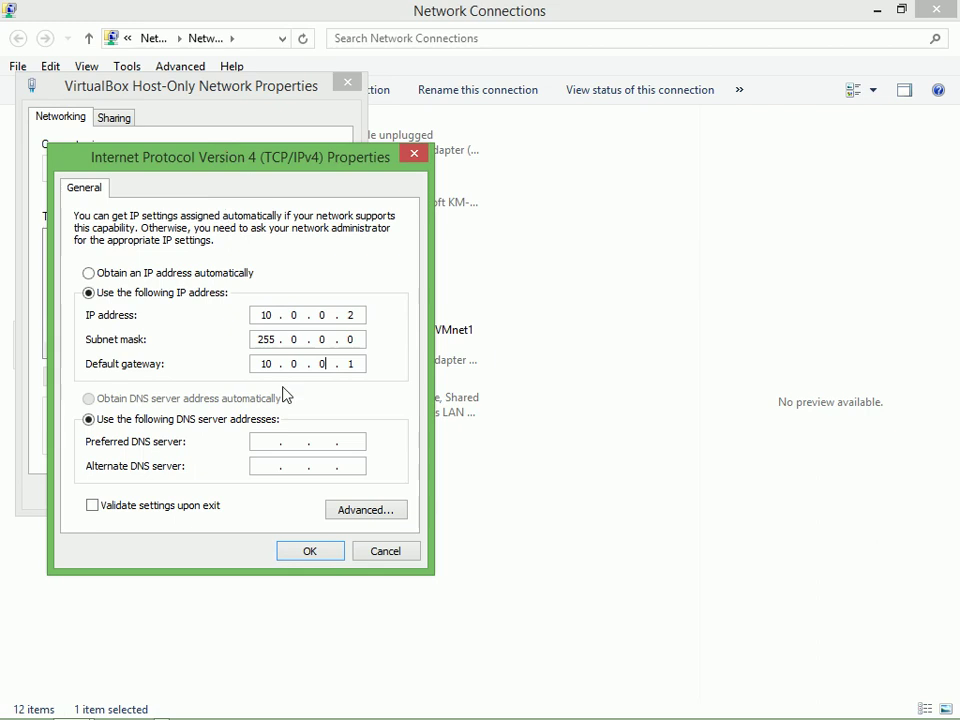
{"action": "left_click", "coordinate": [310, 553]}
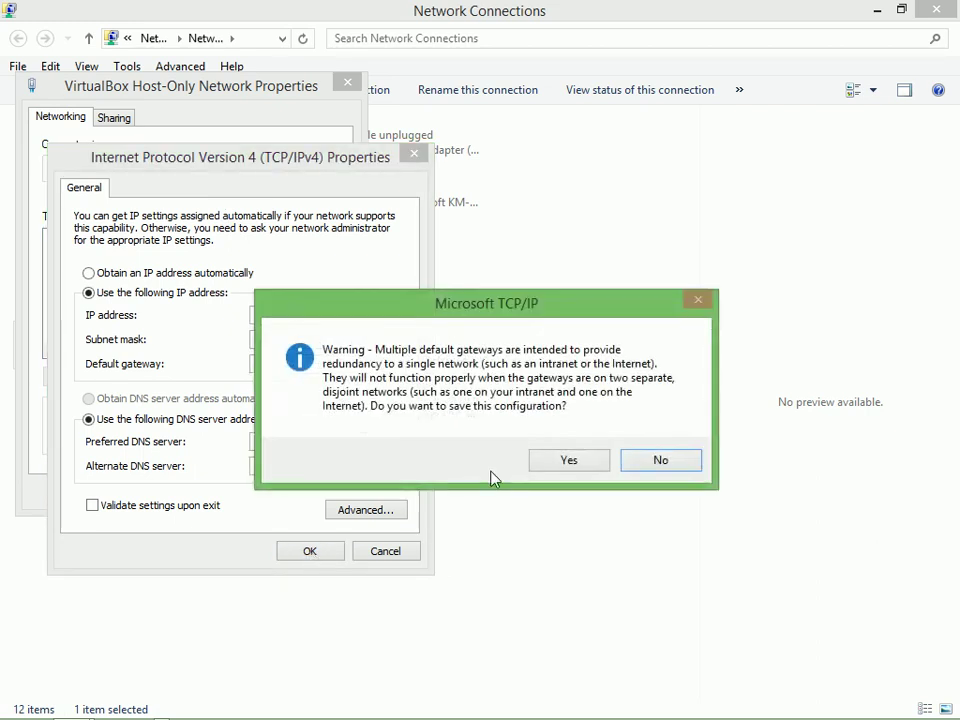
{"action": "left_click", "coordinate": [568, 462]}
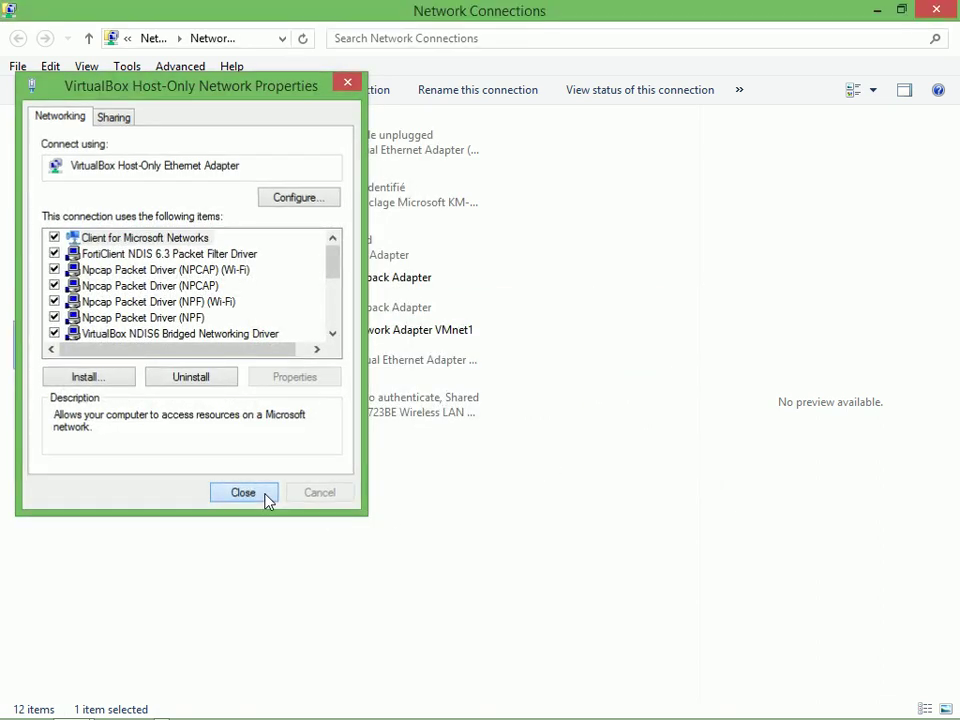
{"action": "left_click", "coordinate": [265, 500]}
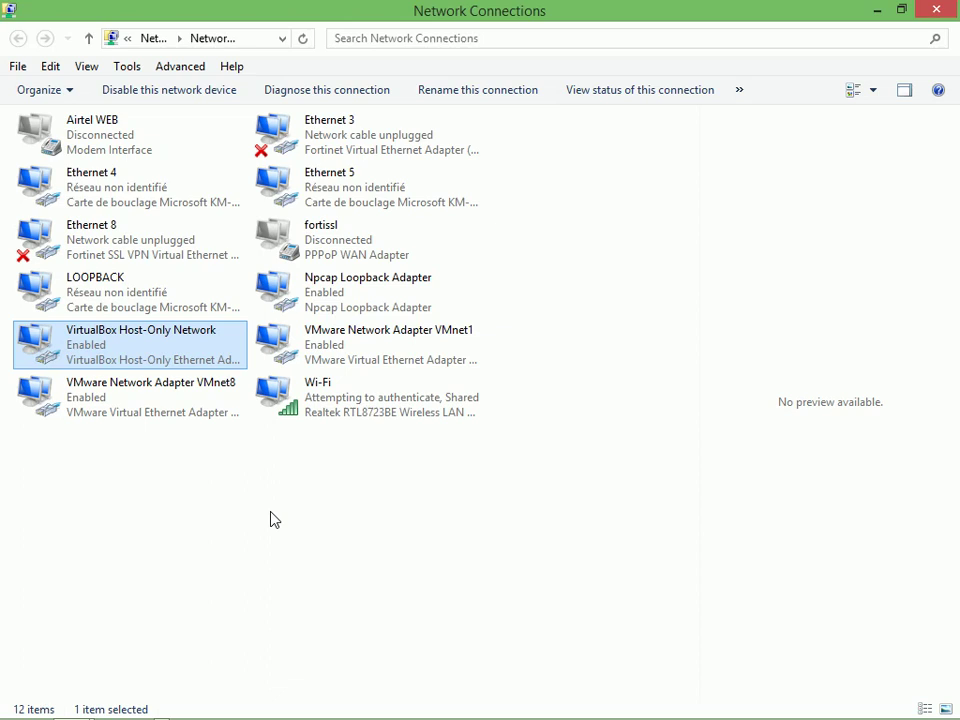
Run ping 10.0.0.1 in cmd, getting 4 of 4 replies, then close the console
{"action": "key", "text": "super+r"}
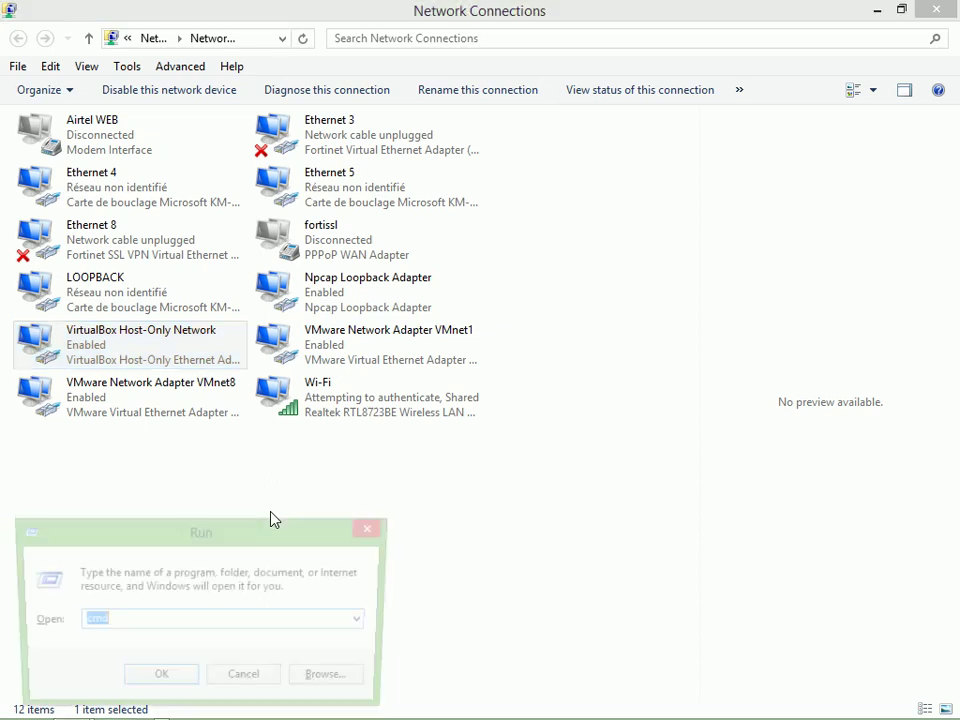
{"action": "left_click", "coordinate": [152, 682]}
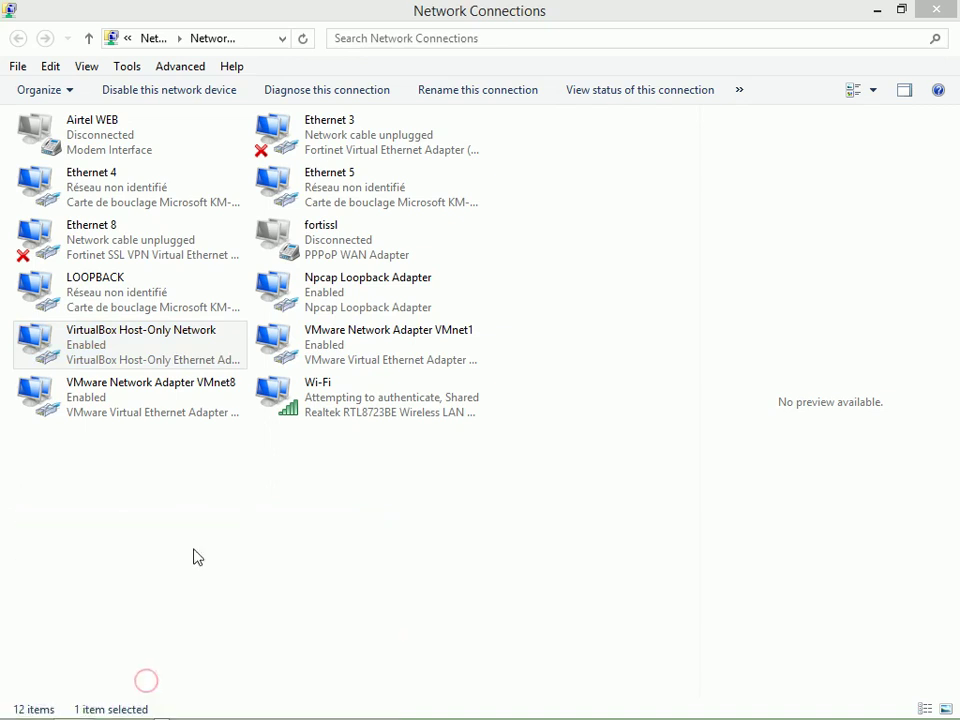
{"action": "type", "text": "p"}
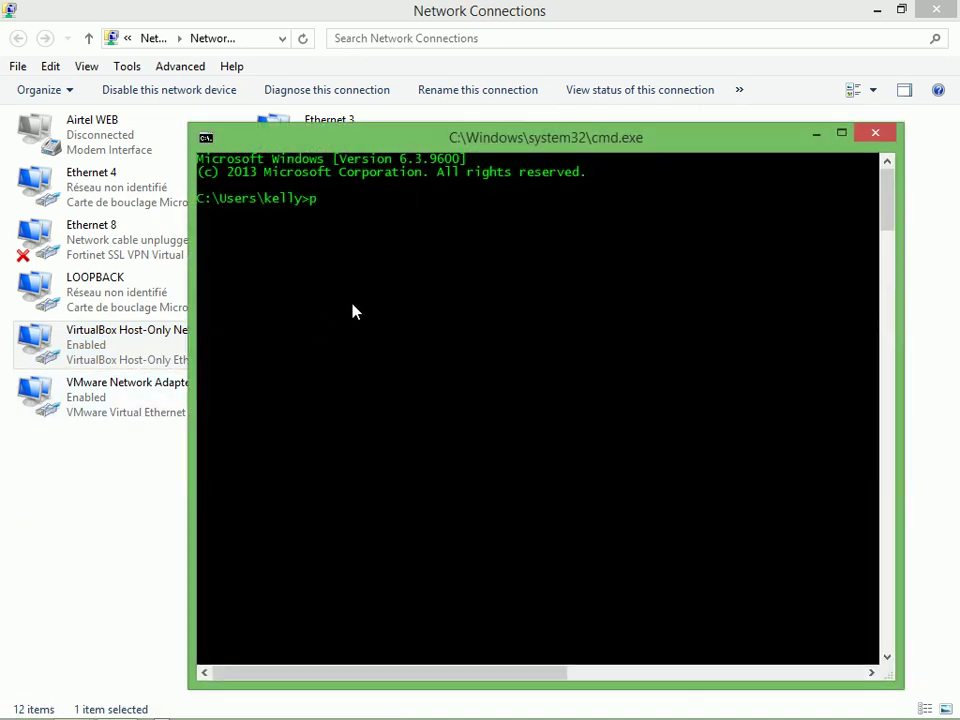
{"action": "type", "text": "ing 10.0.0.1"}
{"action": "key", "text": "Return"}
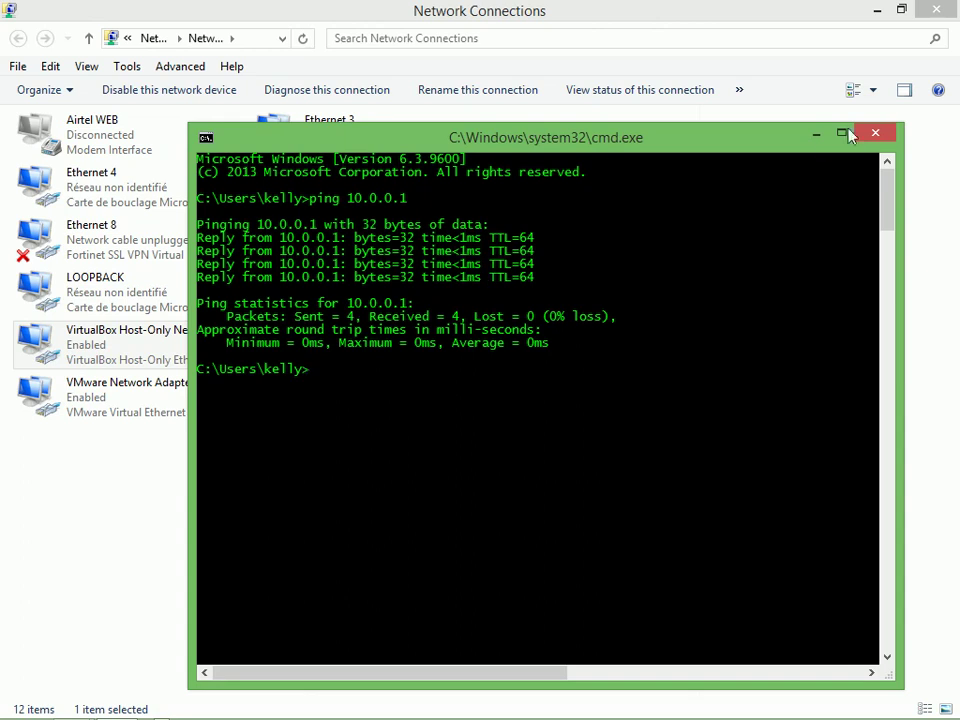
{"action": "left_click", "coordinate": [877, 137]}
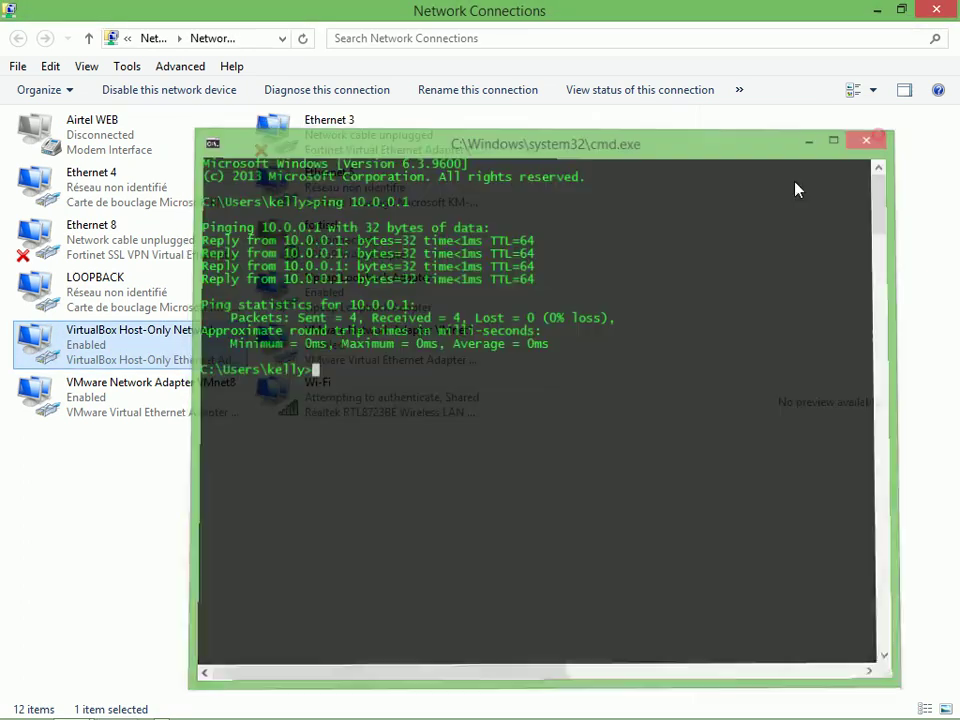
{"action": "key", "text": "alt+Tab"}
{"action": "key", "text": "alt+Tab"}
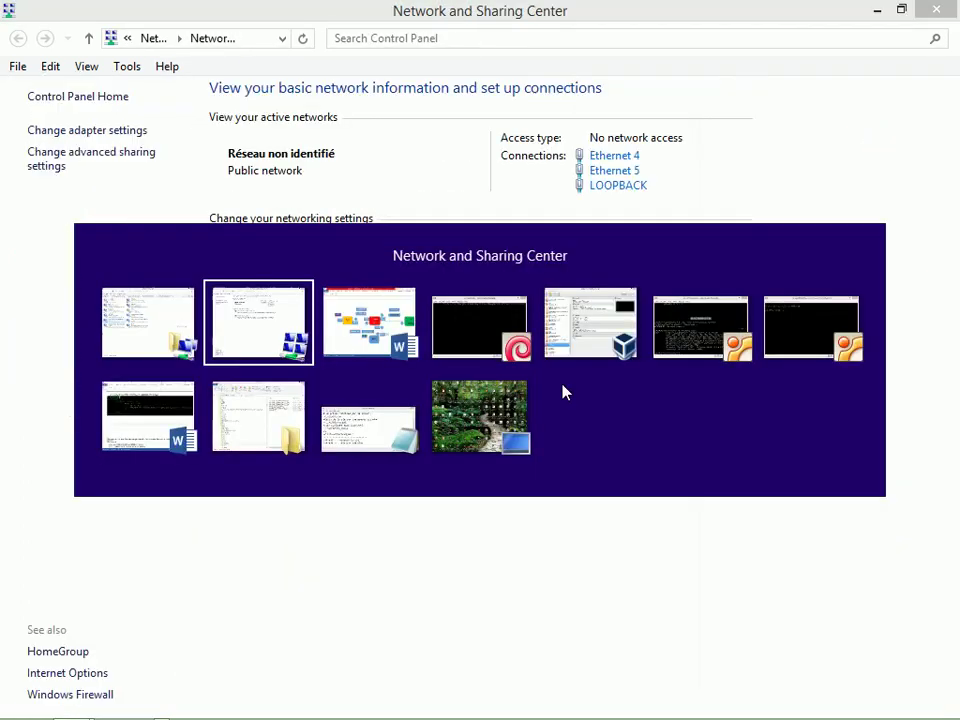
Log in to the rebooted Kali VM as root with the account password
{"action": "key", "text": "alt+Tab"}
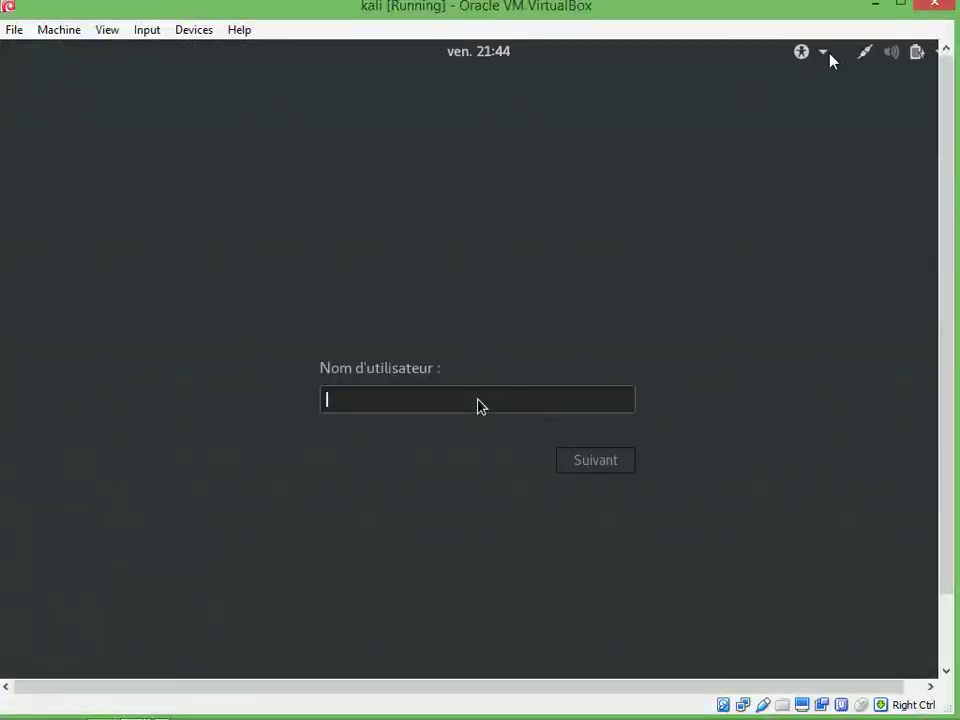
{"action": "type", "text": "root"}
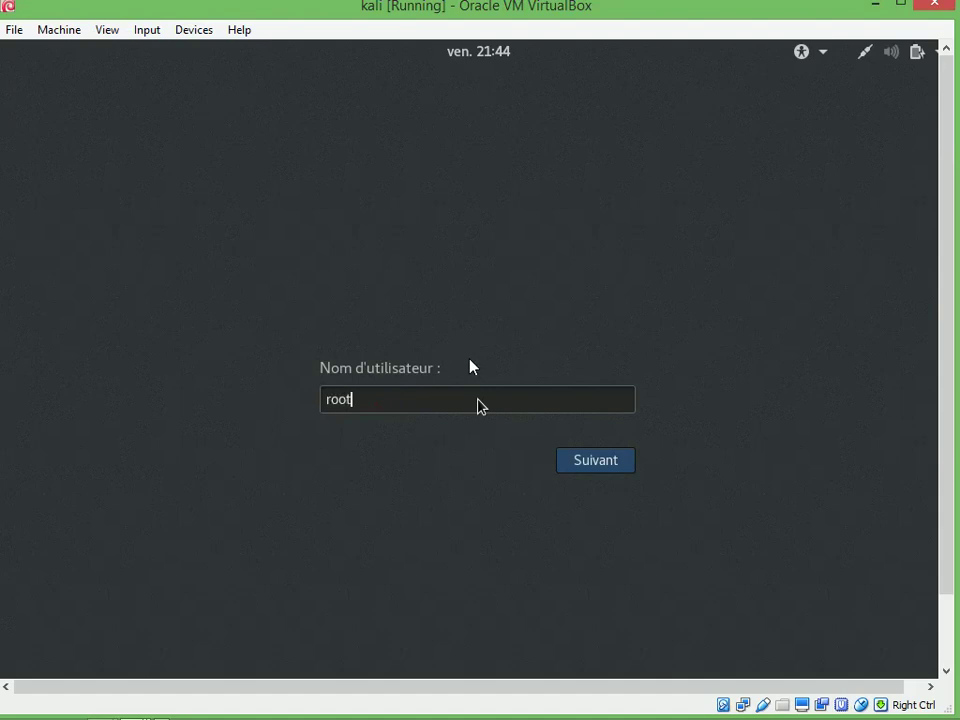
{"action": "key", "text": "Return"}
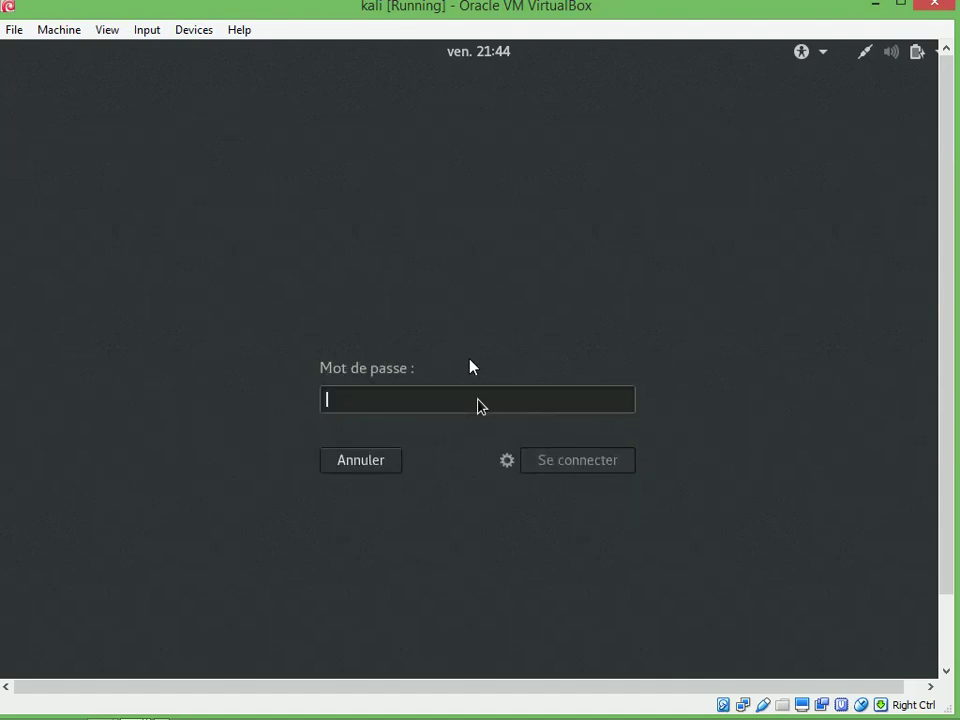
{"action": "type", "text": "***"}
{"action": "key", "text": "Return"}
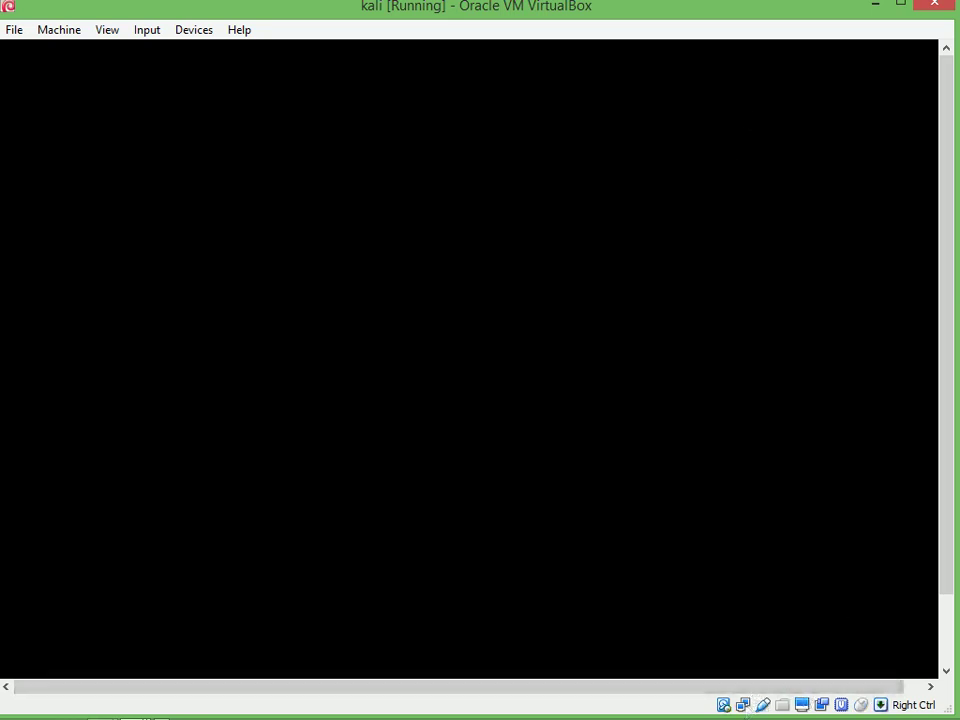
Adjust the screen-capture controls from the hidden tray icons, then submit the password to unlock Kali
{"action": "mouse_move", "coordinate": [900, 88]}
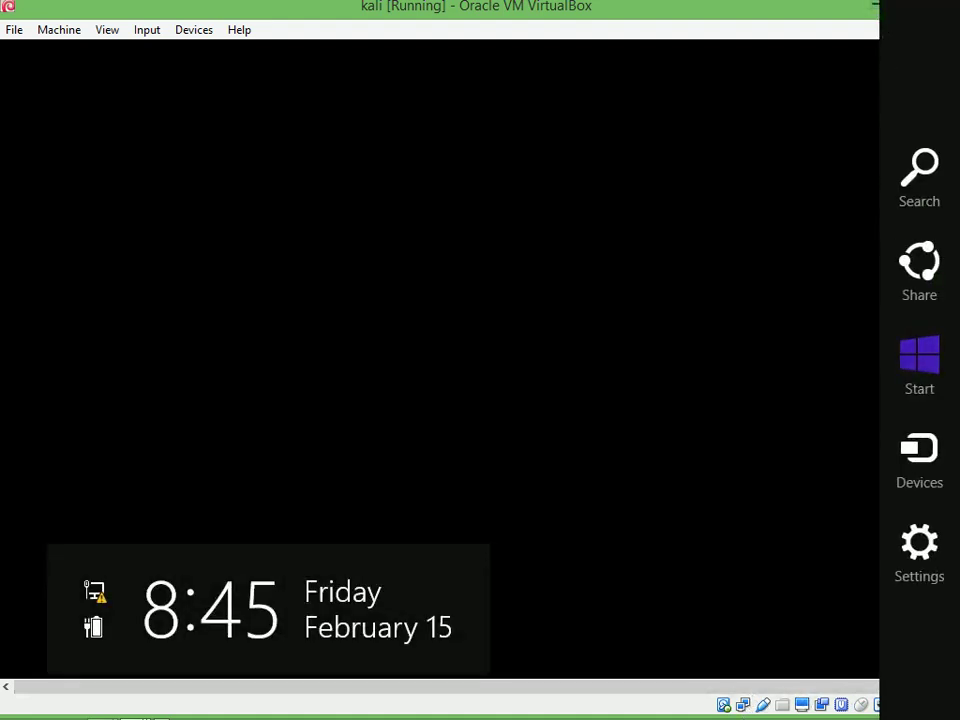
{"action": "left_click", "coordinate": [873, 10]}
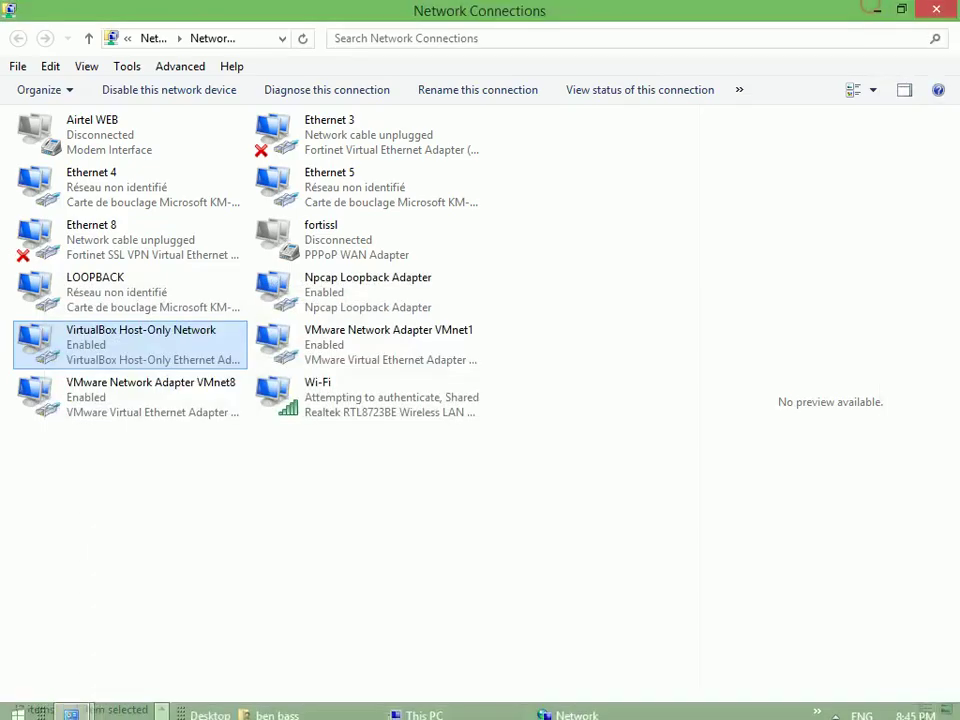
{"action": "left_click", "coordinate": [838, 707]}
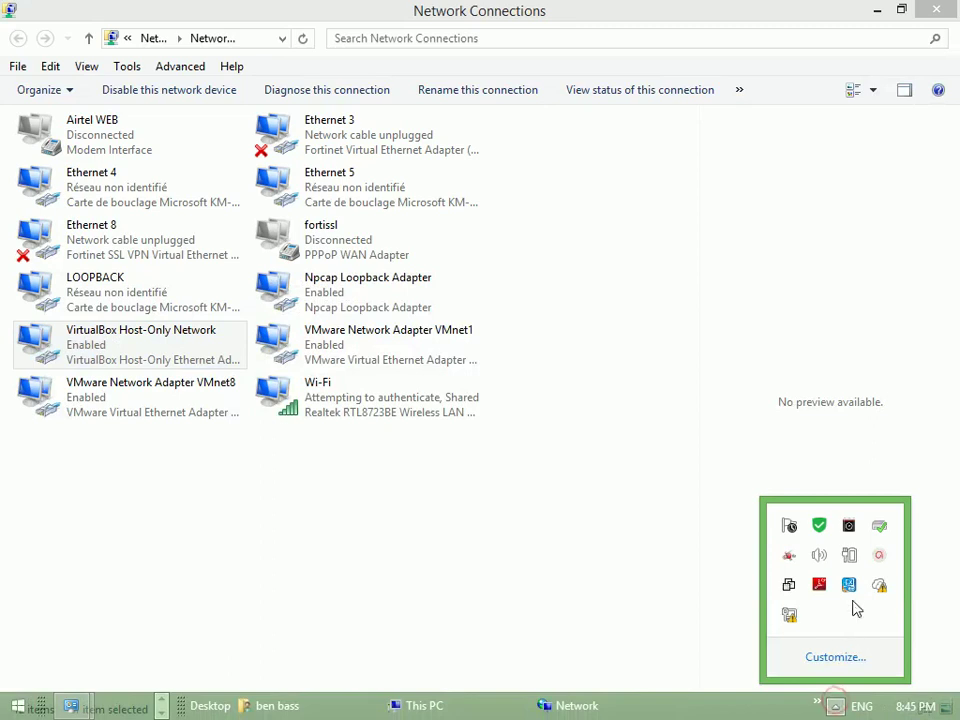
{"action": "left_click", "coordinate": [879, 556]}
{"action": "left_click", "coordinate": [889, 686]}
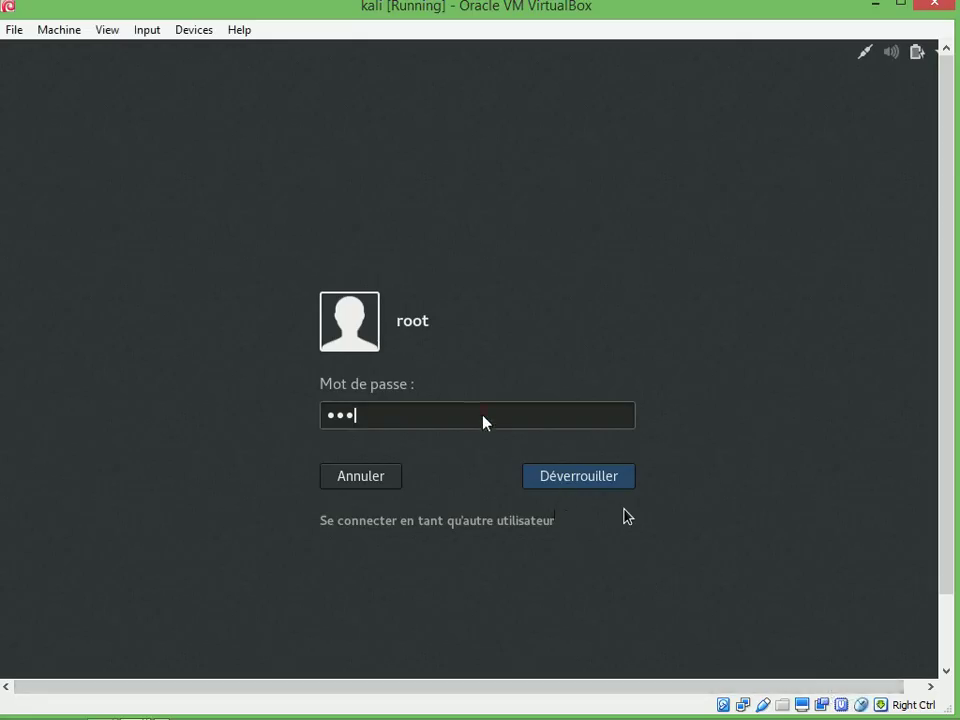
{"action": "key", "text": "Return"}
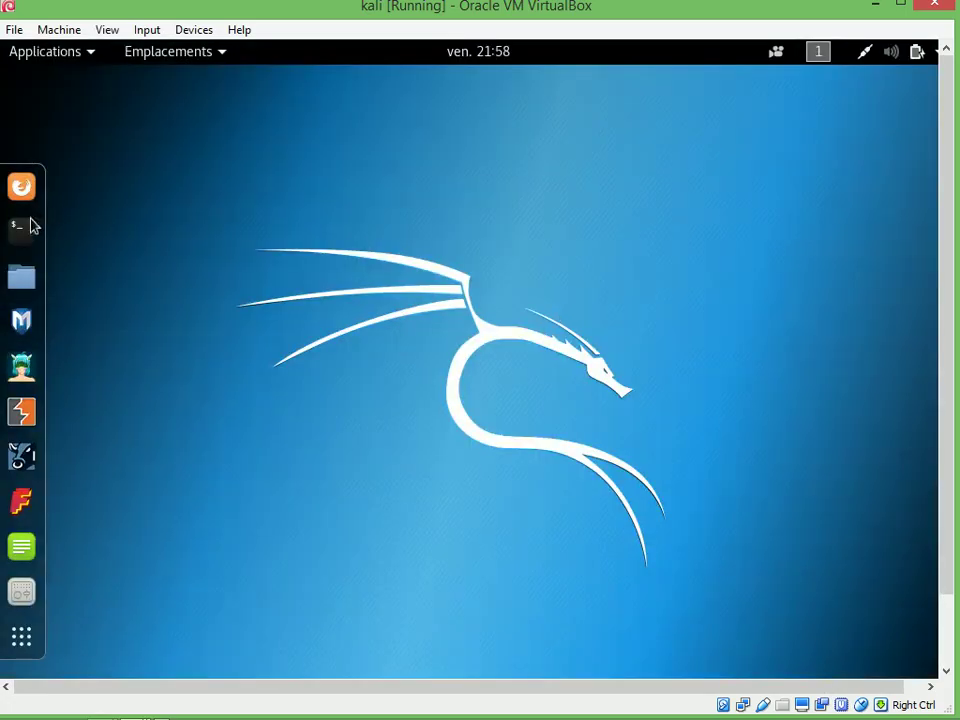
Run ifconfig in a new Kali terminal and highlight eth1's address 11.0.0.2
{"action": "left_click", "coordinate": [22, 227]}
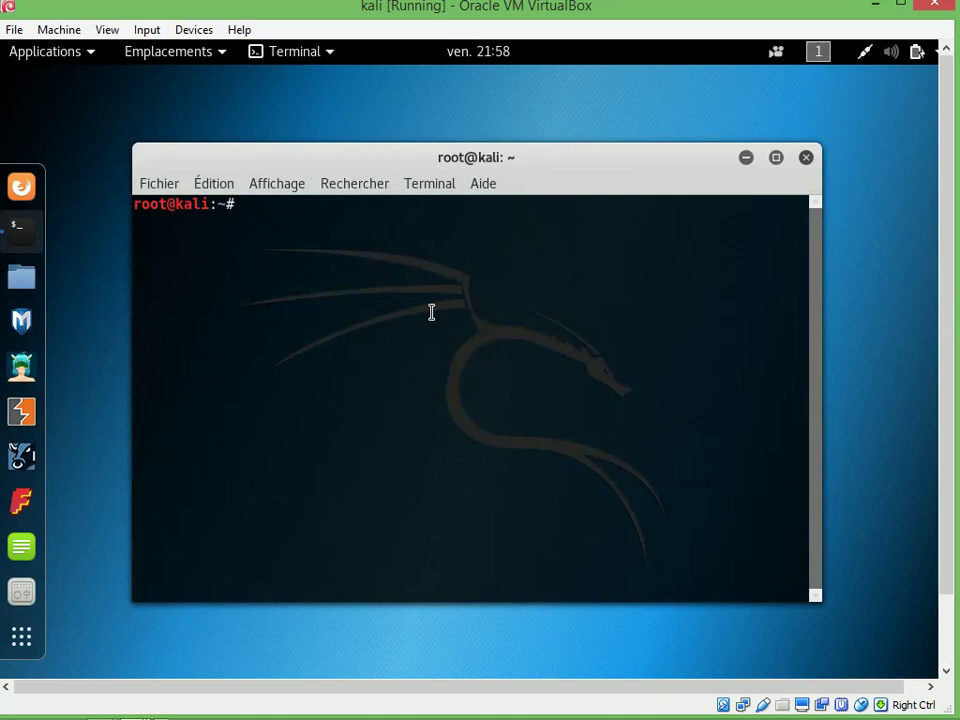
{"action": "type", "text": "ic"}
{"action": "key", "text": "BackSpace"}
{"action": "type", "text": "fo"}
{"action": "key", "text": "BackSpace"}
{"action": "type", "text": "config"}
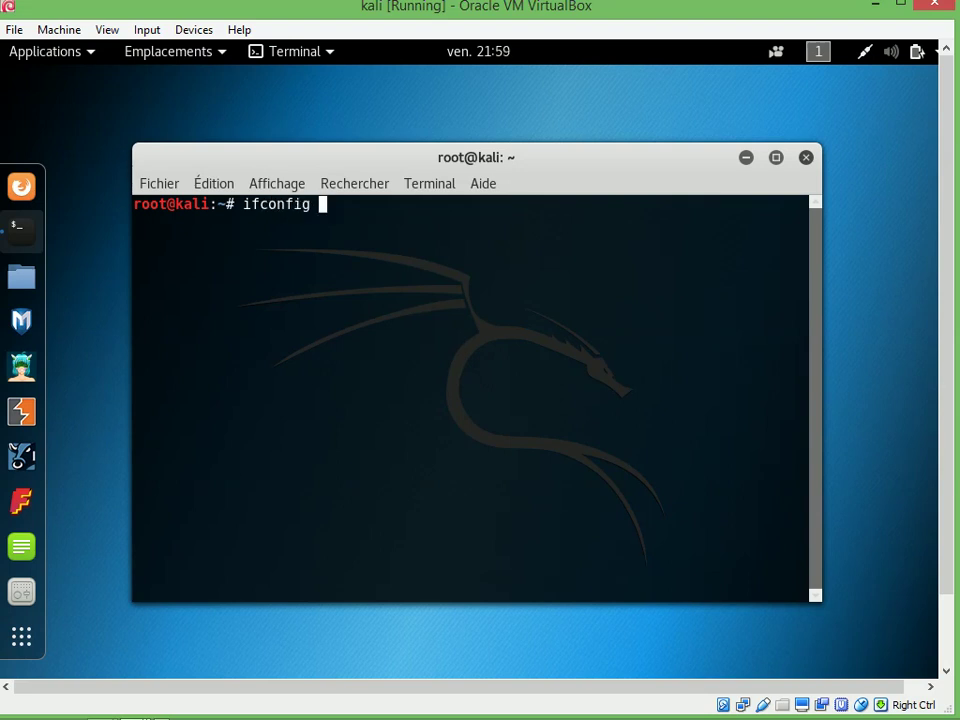
{"action": "key", "text": "Return"}
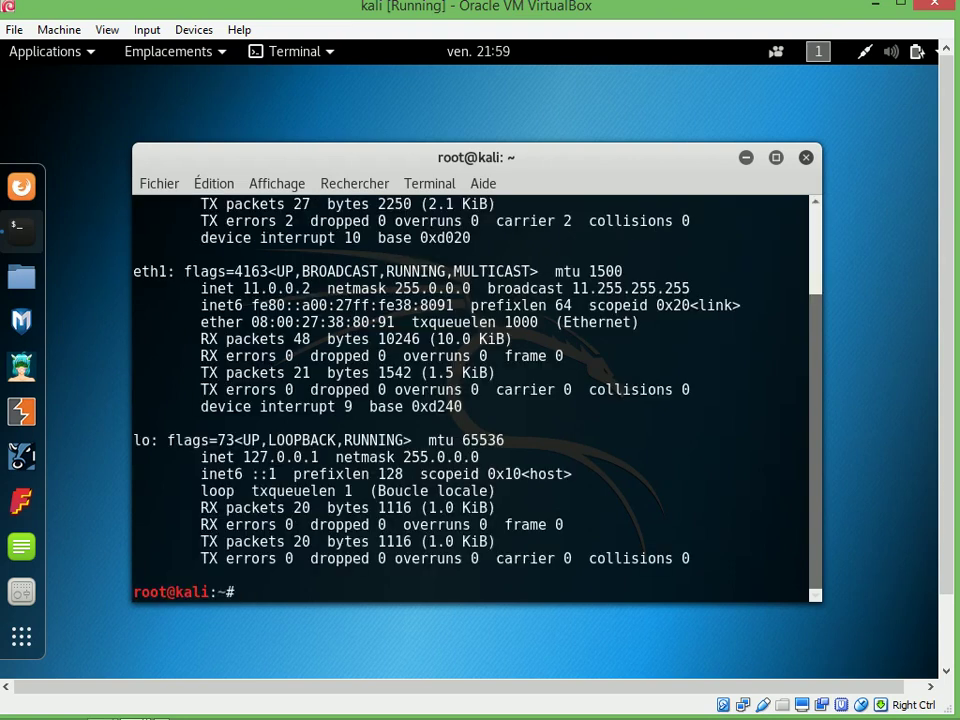
{"action": "left_click_drag", "start_coordinate": [244, 289], "coordinate": [318, 289]}
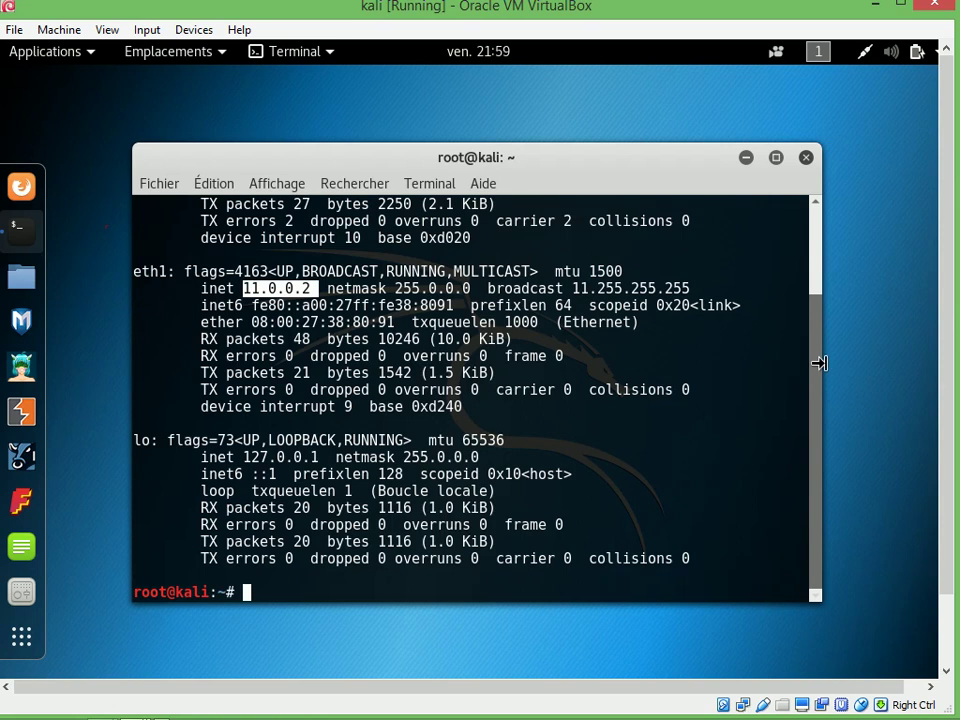
Run ifconfig eth0 and highlight its 10.0.2.15 address line
{"action": "key", "text": "Up"}
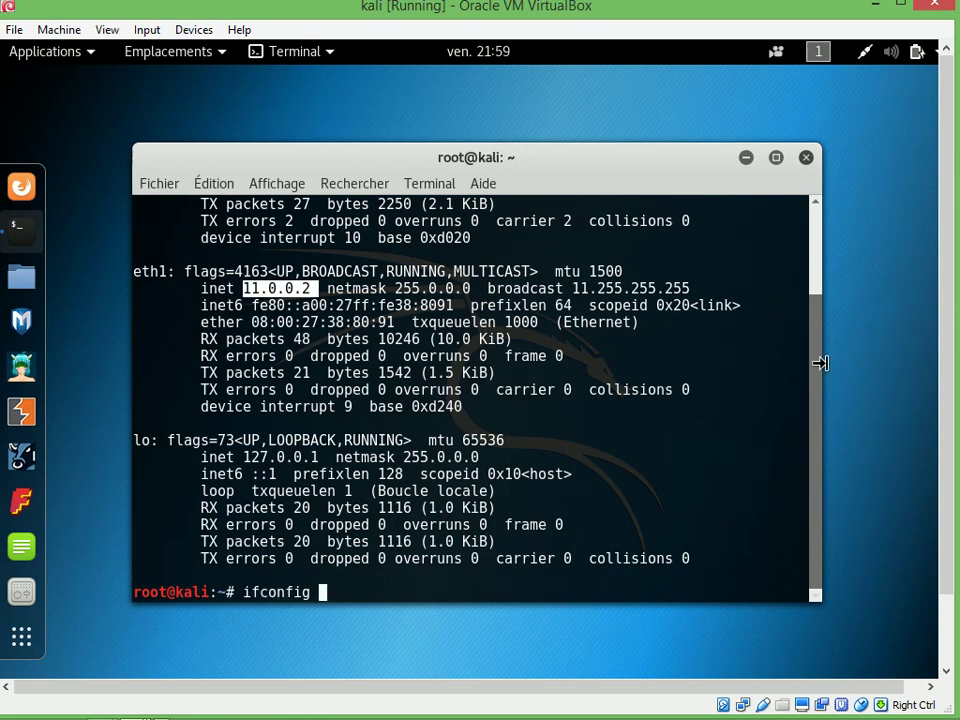
{"action": "type", "text": "eth0"}
{"action": "key", "text": "Return"}
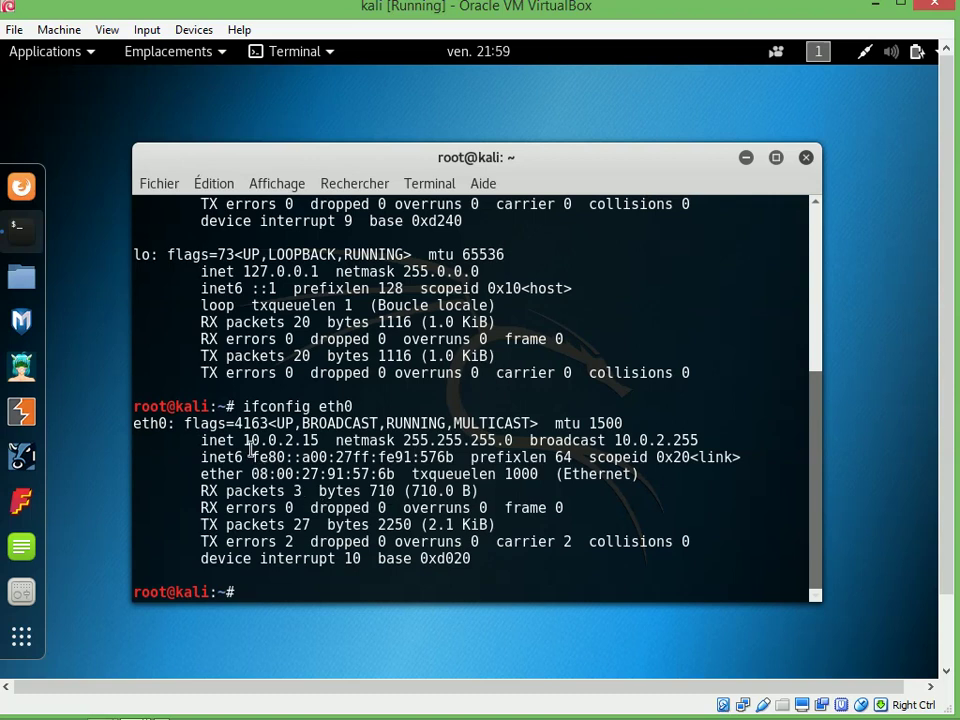
{"action": "left_click_drag", "start_coordinate": [250, 440], "coordinate": [286, 455]}
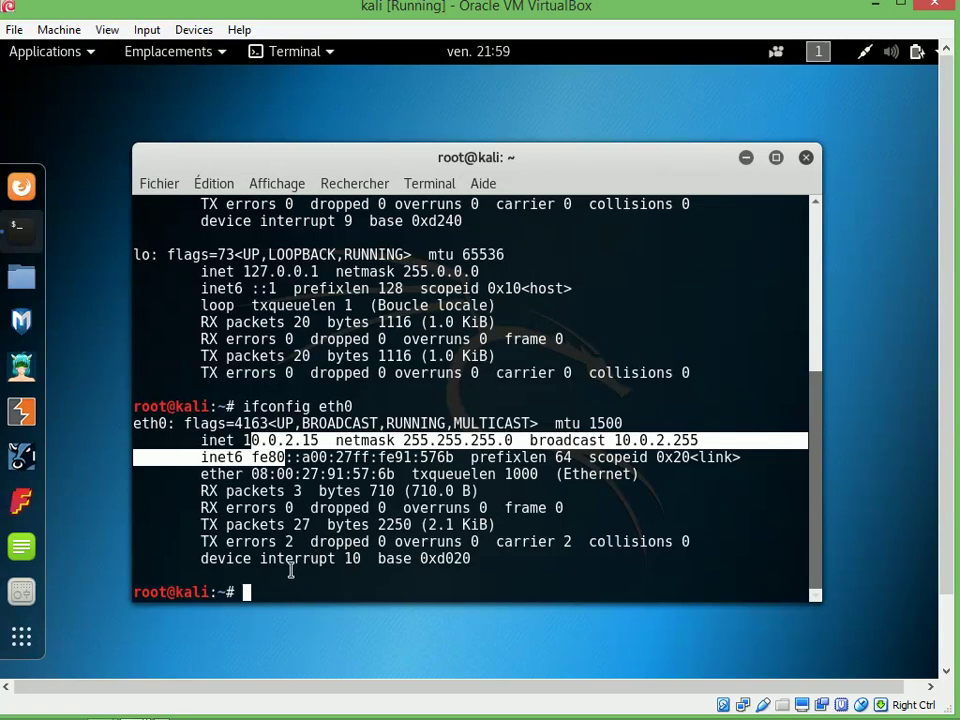
{"action": "left_click", "coordinate": [334, 582]}
Ping 11.0.0.1, then 10.0.0.1, from Kali, stopping each with Ctrl+C
{"action": "type", "text": "ping 1"}
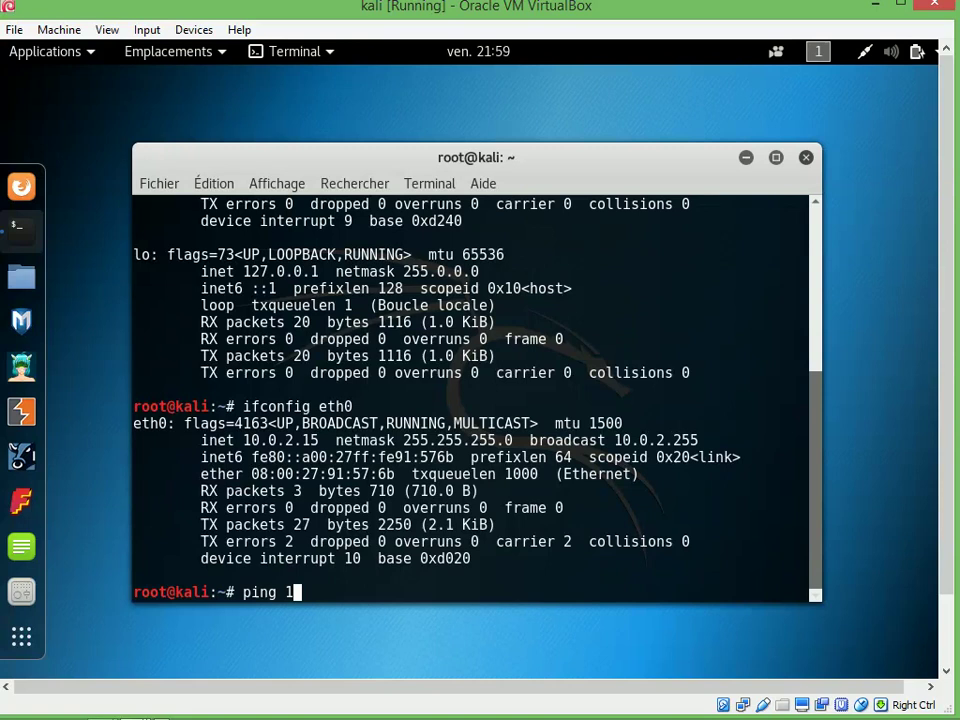
{"action": "type", "text": "1.0.0.1"}
{"action": "key", "text": "Return"}
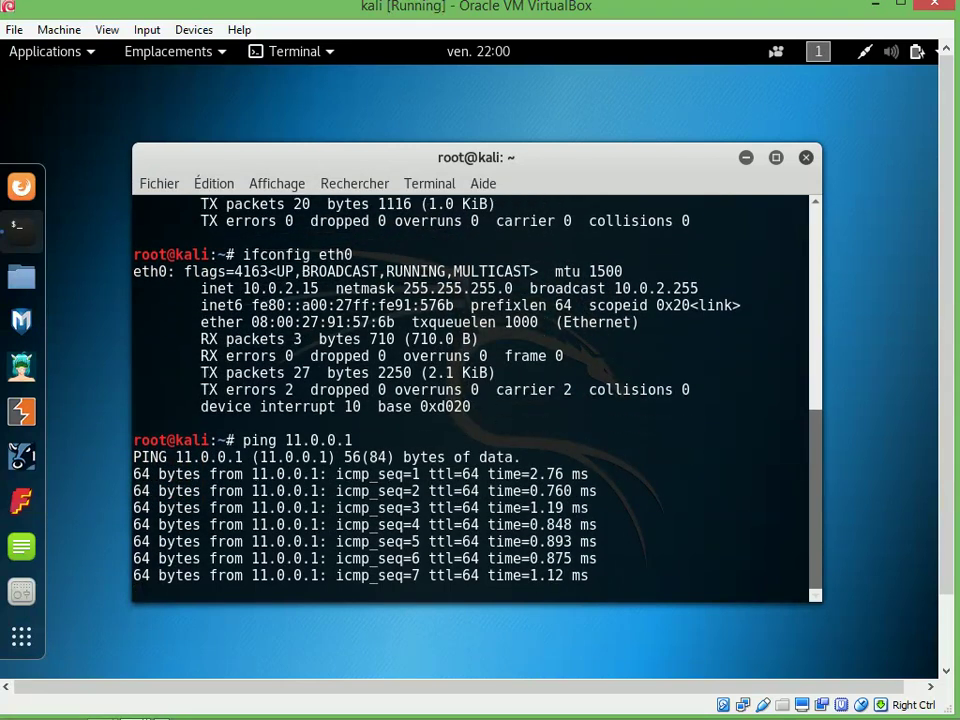
{"action": "key", "text": "ctrl+c"}
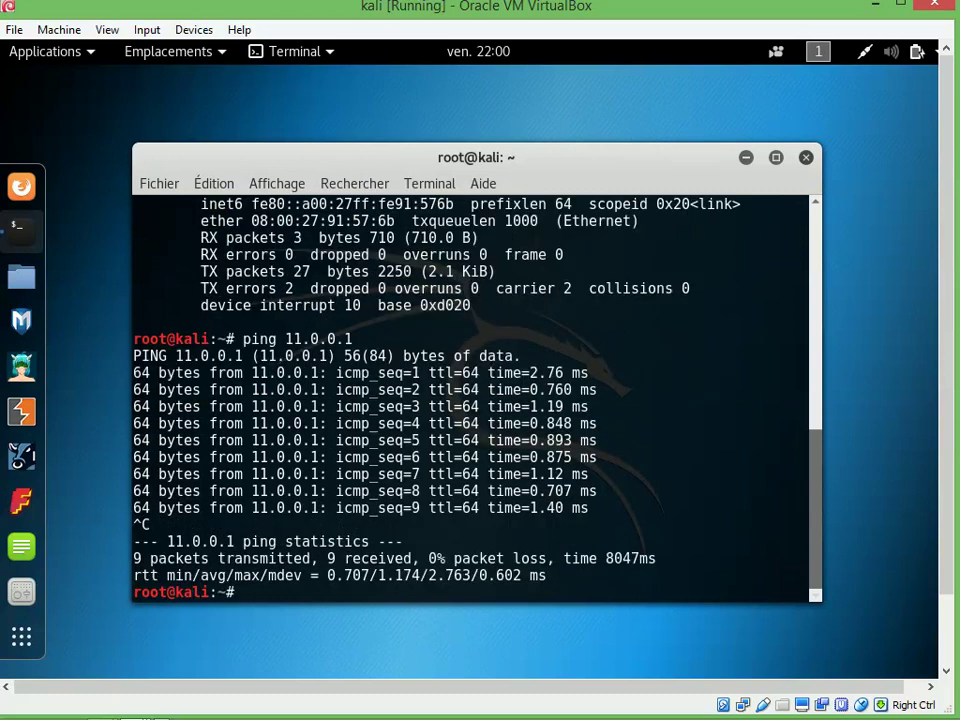
{"action": "key", "text": "Up"}
{"action": "key", "text": "Left"}
{"action": "key", "text": "Left"}
{"action": "key", "text": "Left"}
{"action": "key", "text": "Left"}
{"action": "key", "text": "Left"}
{"action": "key", "text": "Left"}
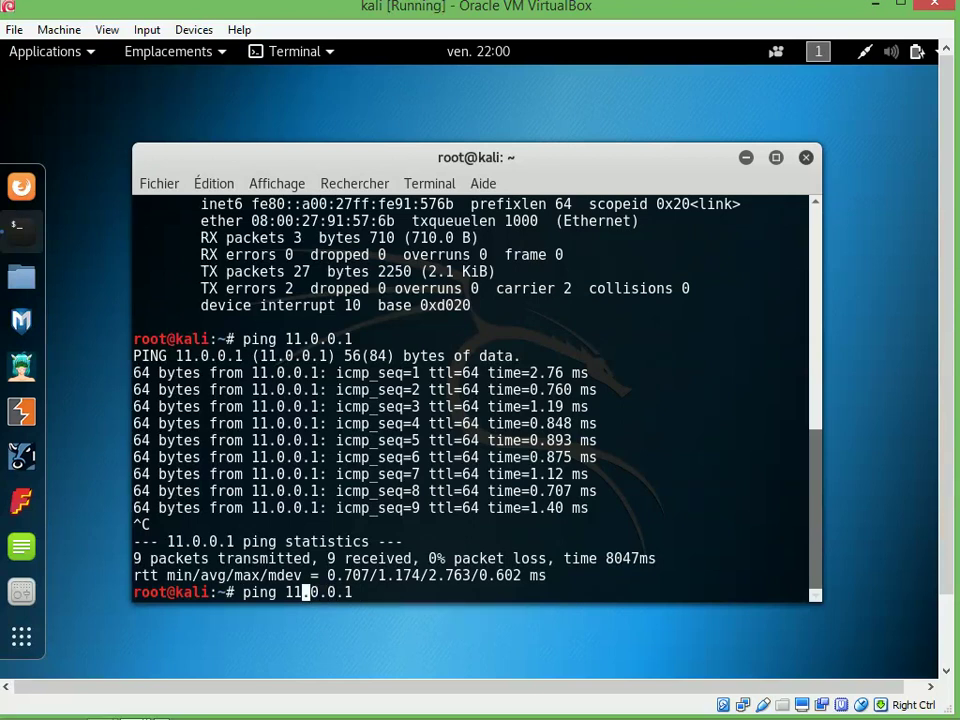
{"action": "key", "text": "BackSpace"}
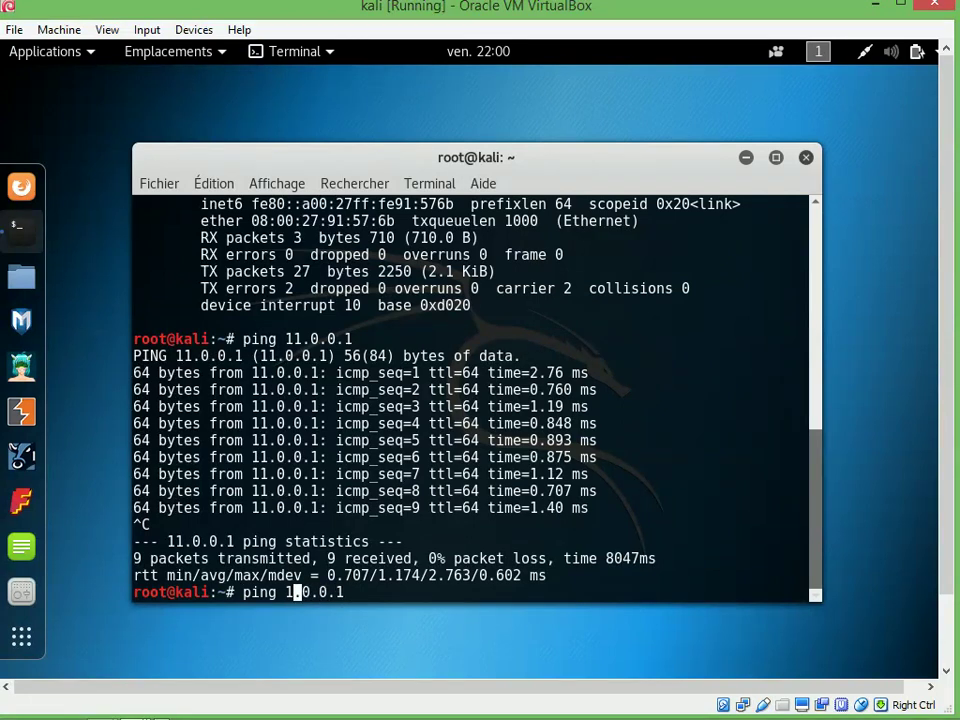
{"action": "type", "text": "0"}
{"action": "key", "text": "Return"}
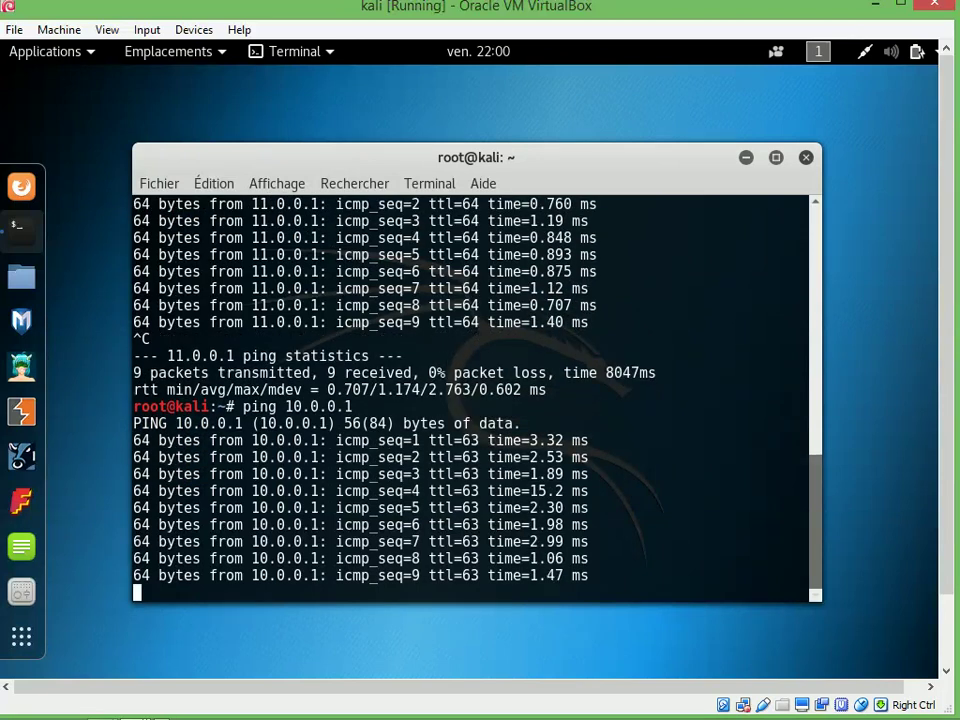
{"action": "key", "text": "ctrl+c"}
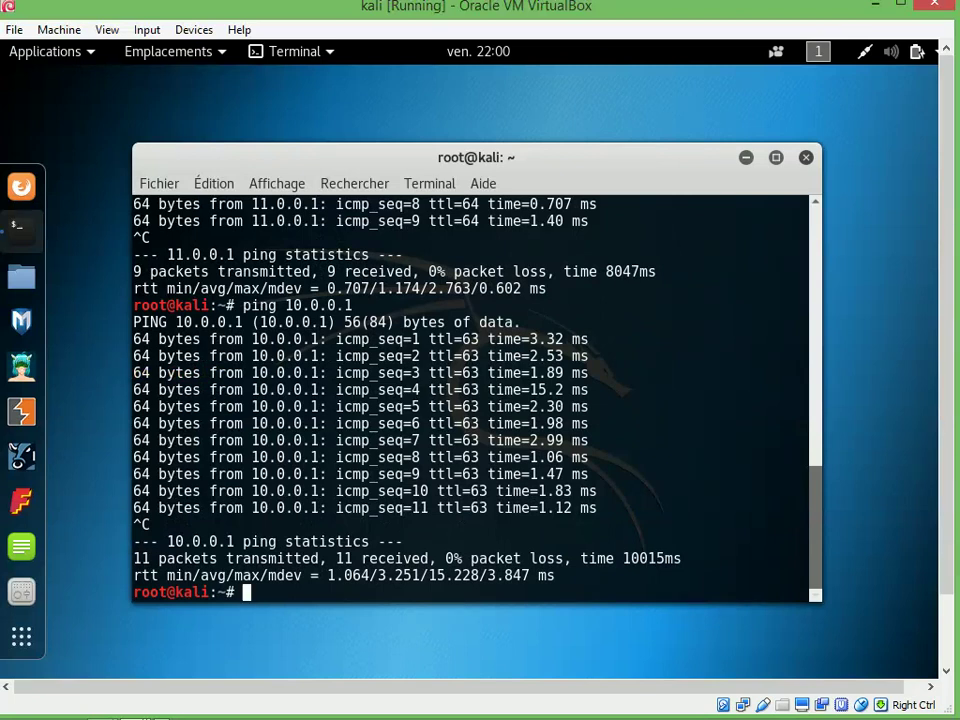
Ping 10.0.0.2 from Kali, then minimize the VM window
{"action": "key", "text": "Up"}
{"action": "type", "text": "2"}
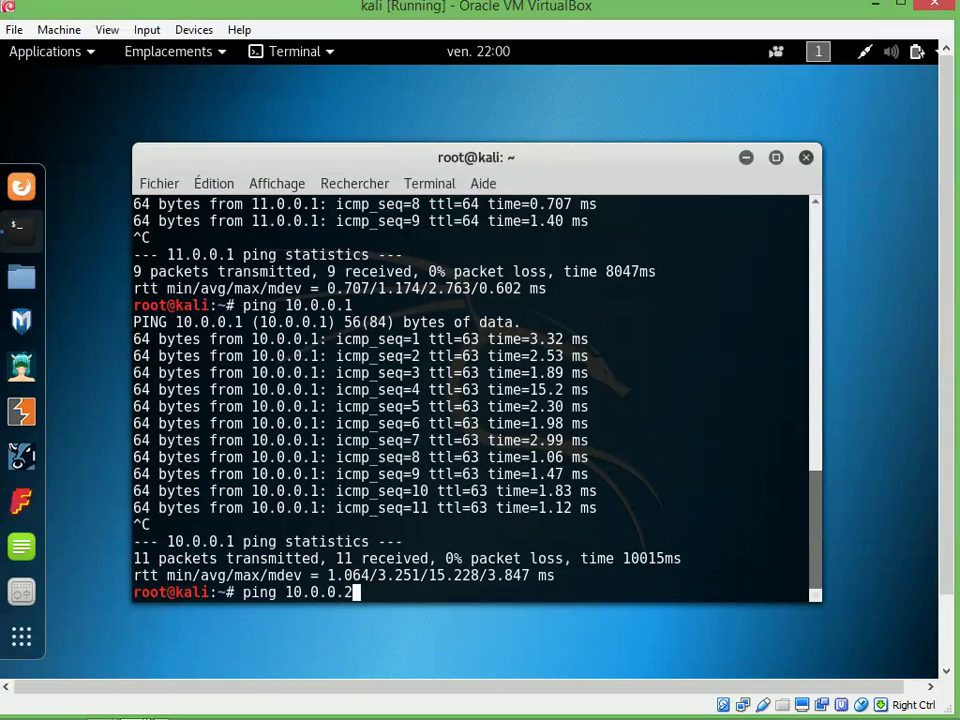
{"action": "key", "text": "Return"}
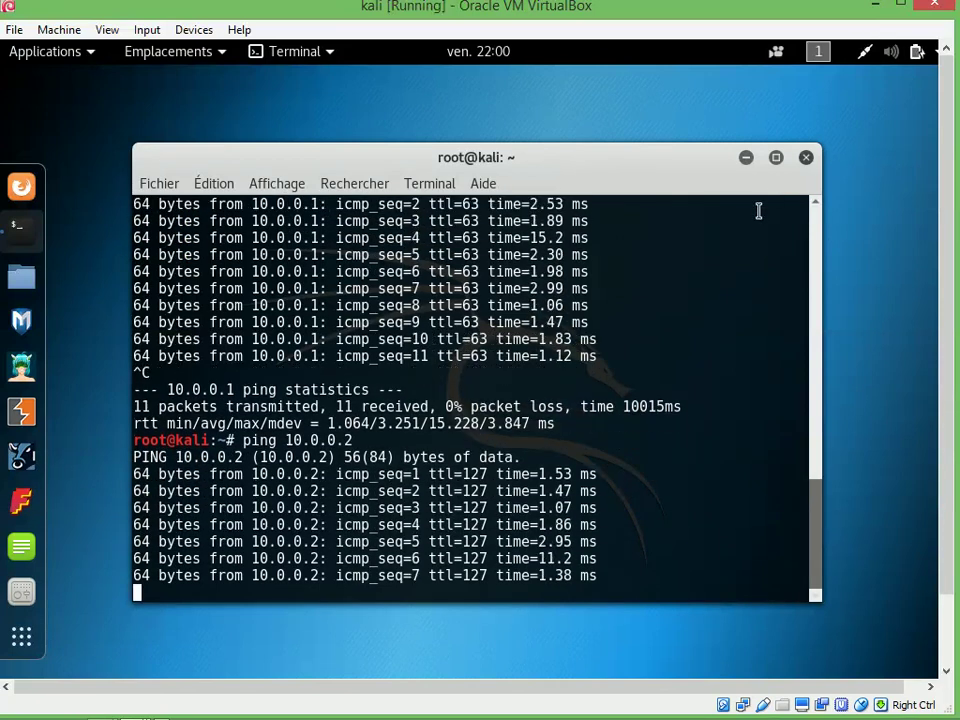
{"action": "left_click", "coordinate": [876, 8]}
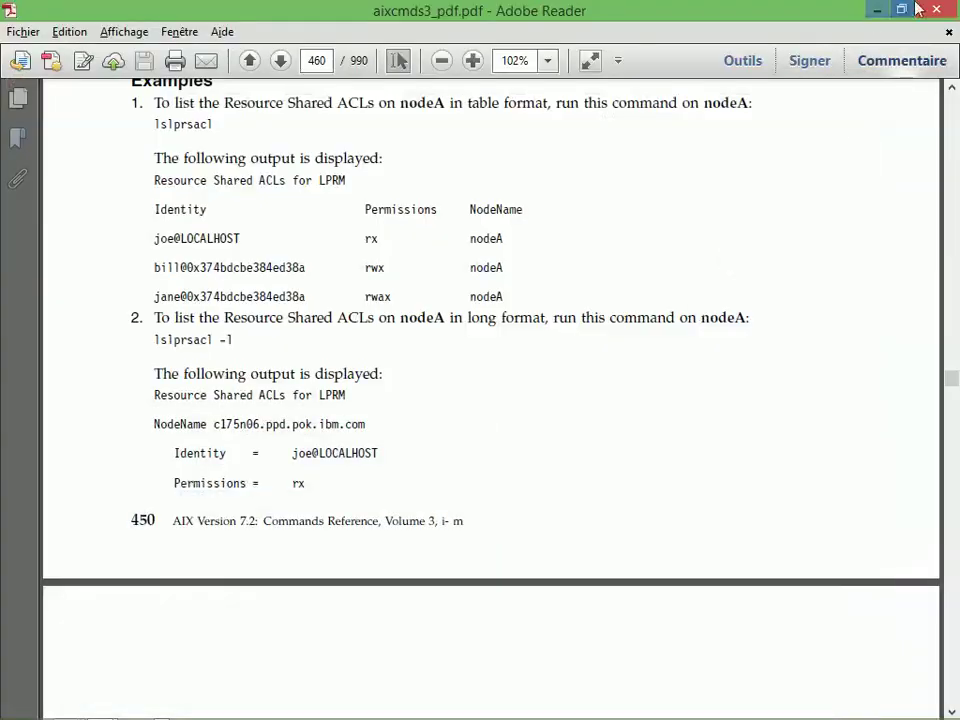
Close the three open Adobe Reader manuals to view the Word network diagram, then return to the Kali VM
{"action": "left_click", "coordinate": [936, 10]}
{"action": "left_click", "coordinate": [931, 15]}
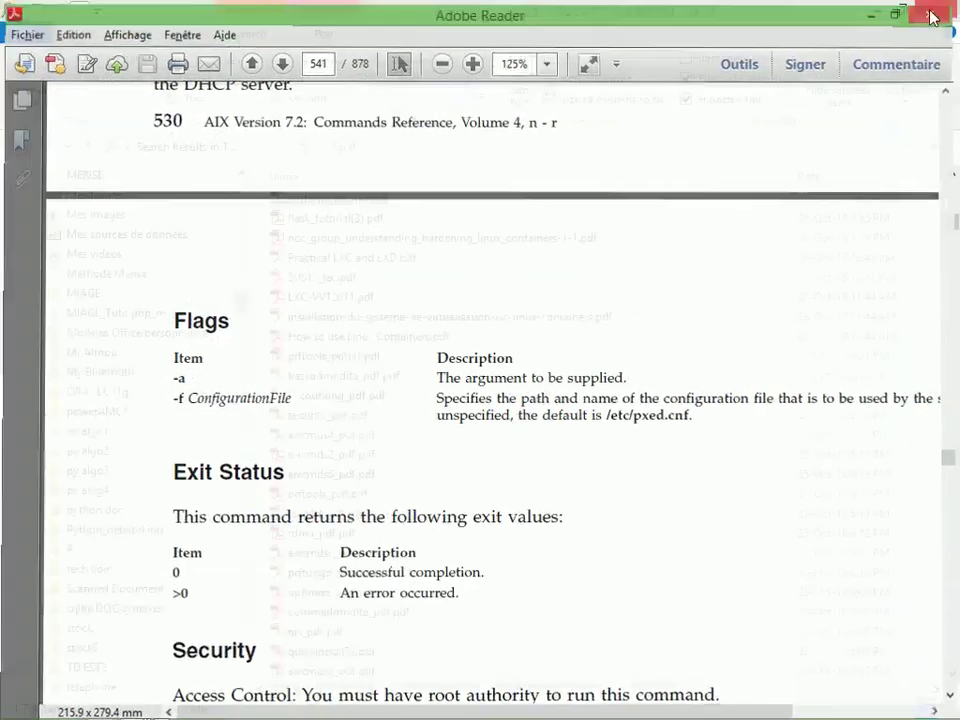
{"action": "left_click", "coordinate": [928, 13]}
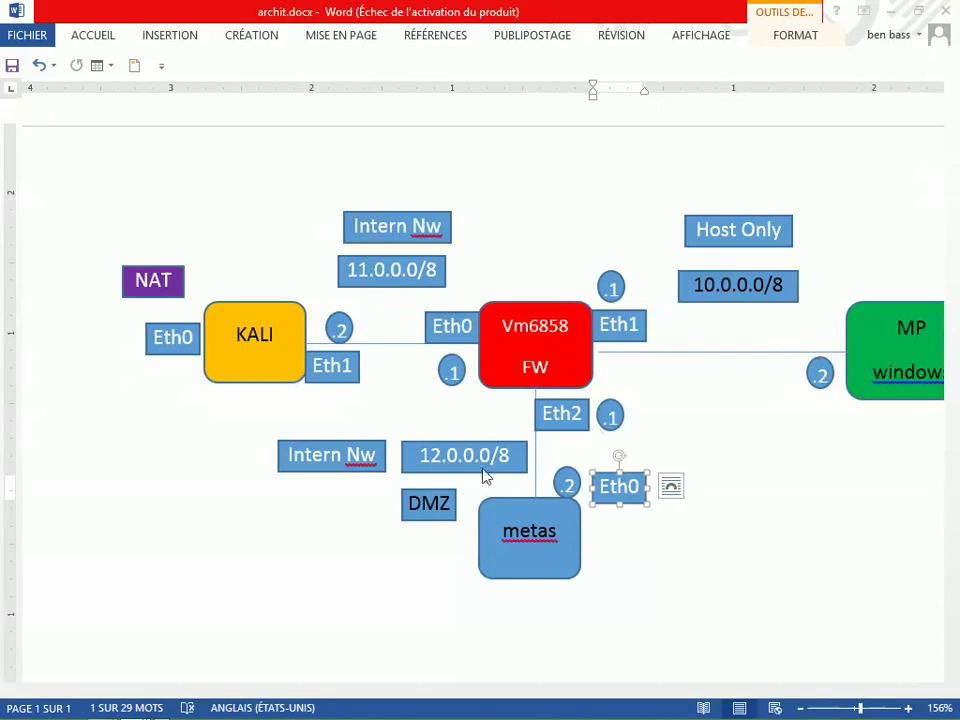
{"action": "key", "text": "alt+Tab"}
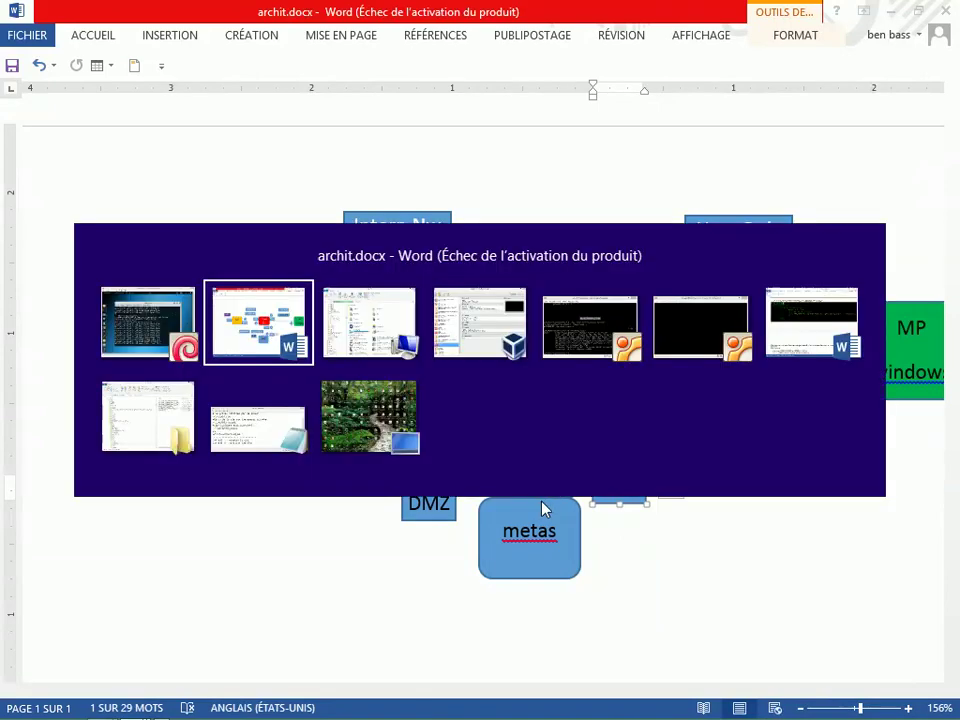
{"action": "key", "text": "shift+Tab"}
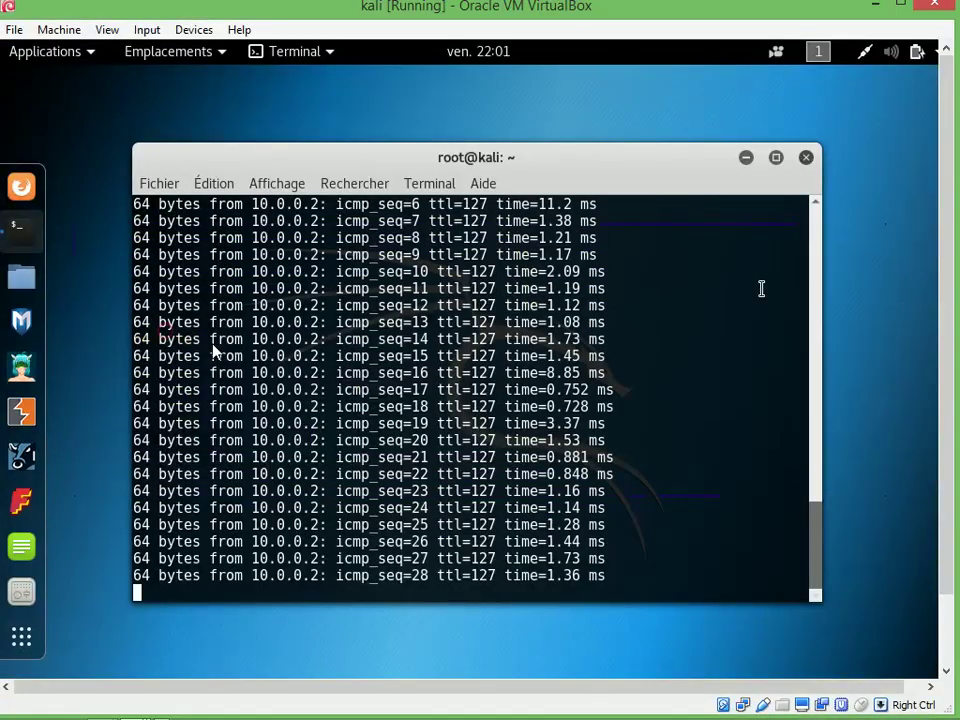
Stop the 10.0.0.2 ping, ping 12.0.0.2 (8/8 replies, 0% loss), then minimise the VM window
{"action": "key", "text": "ctrl+c"}
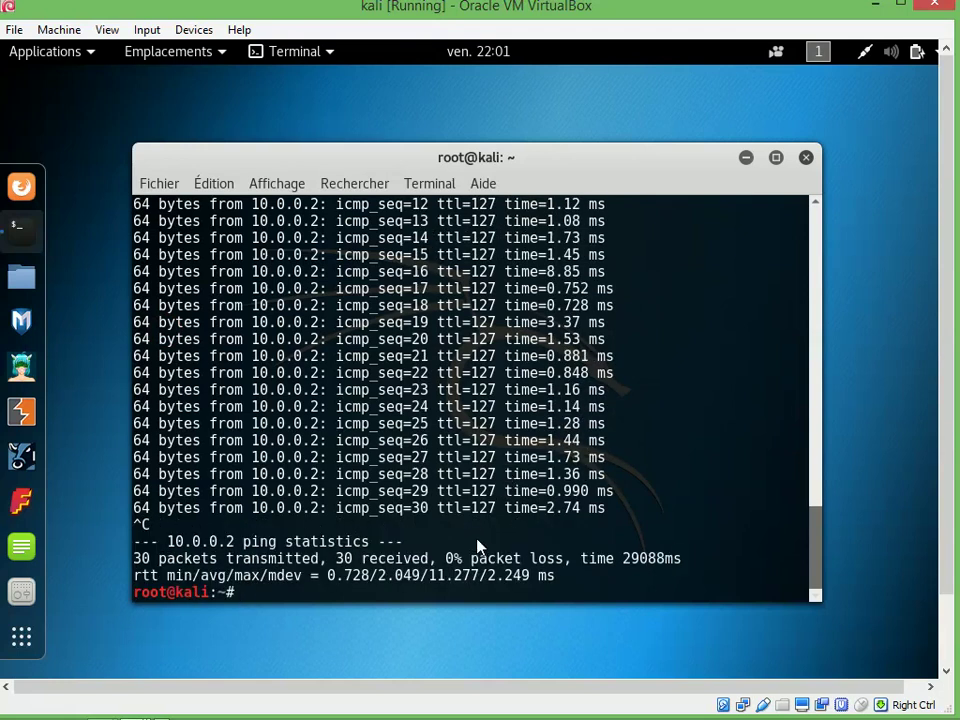
{"action": "type", "text": "ping "}
{"action": "type", "text": "12.."}
{"action": "type", "text": "0.0.2"}
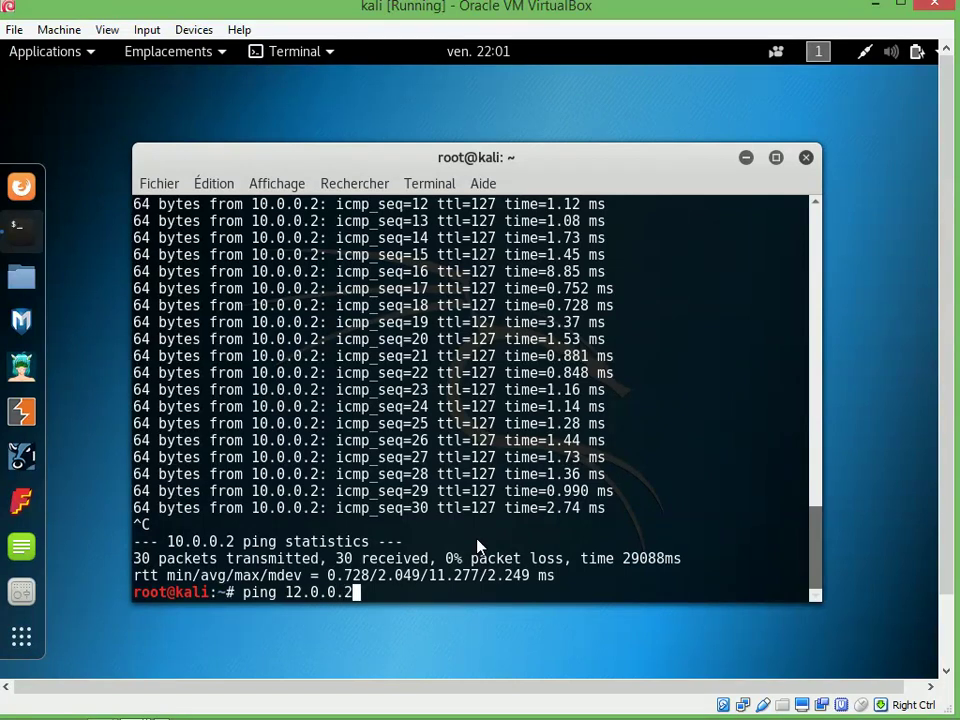
{"action": "key", "text": "Return"}
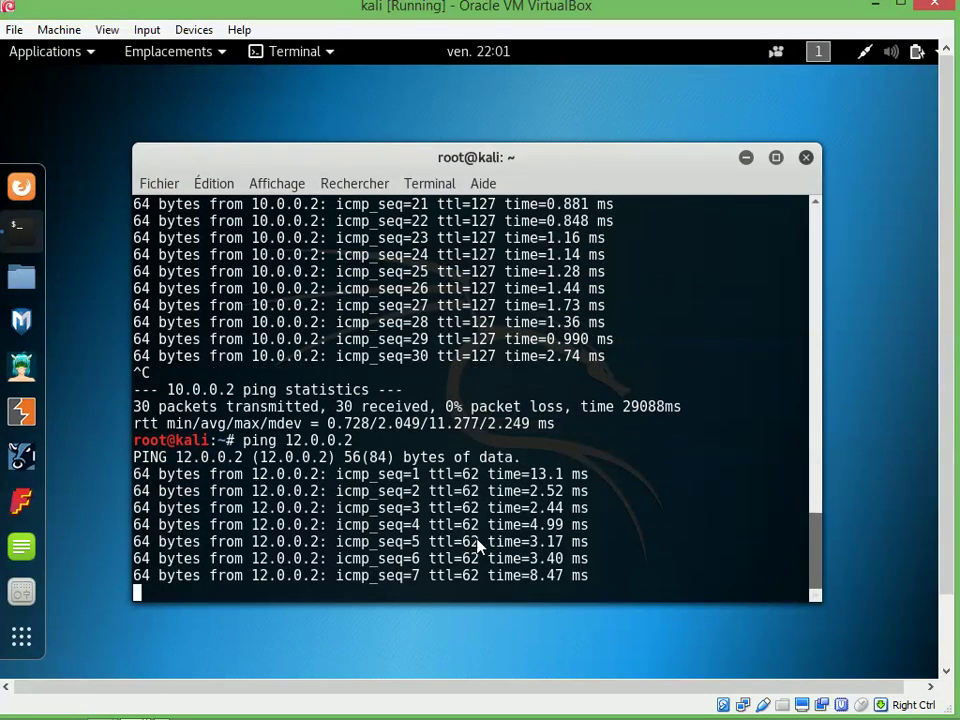
{"action": "key", "text": "ctrl+c"}
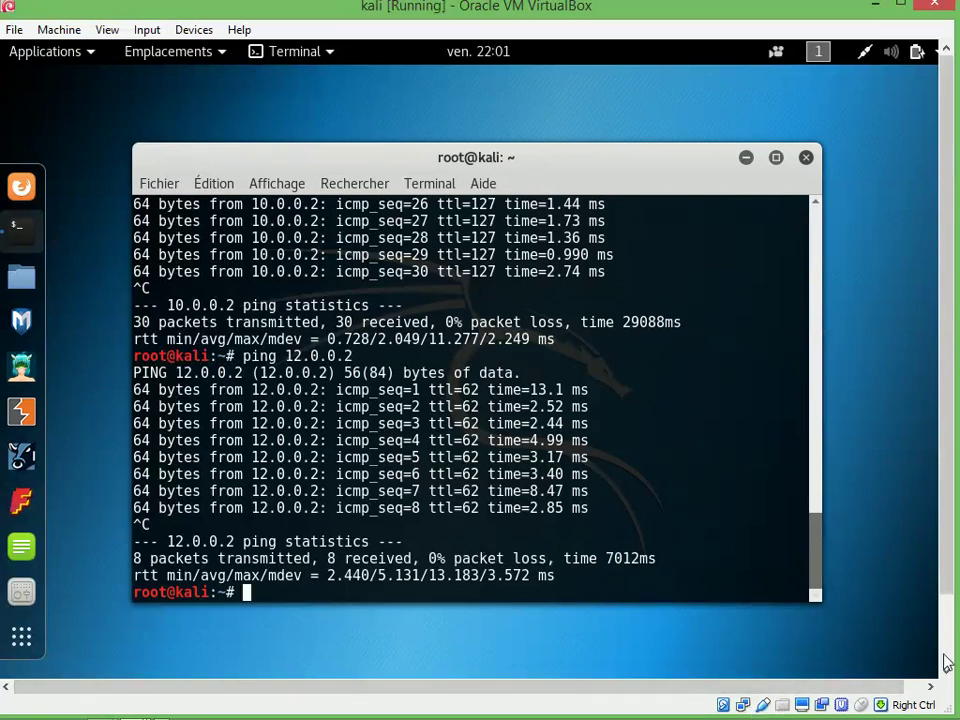
{"action": "left_click", "coordinate": [878, 8]}
{"action": "left_click", "coordinate": [836, 707]}
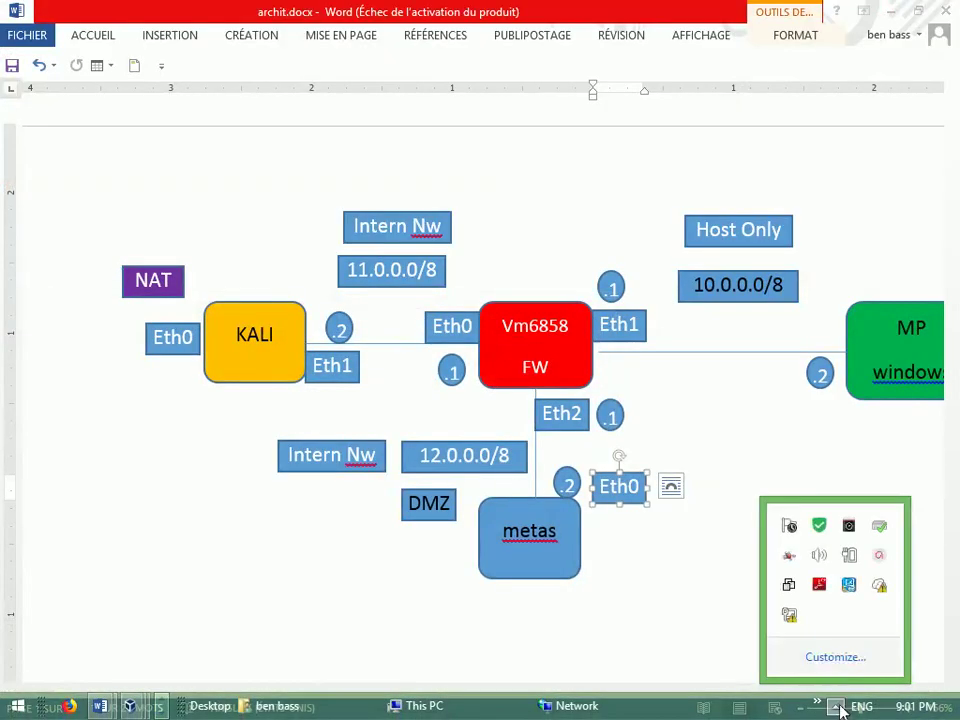